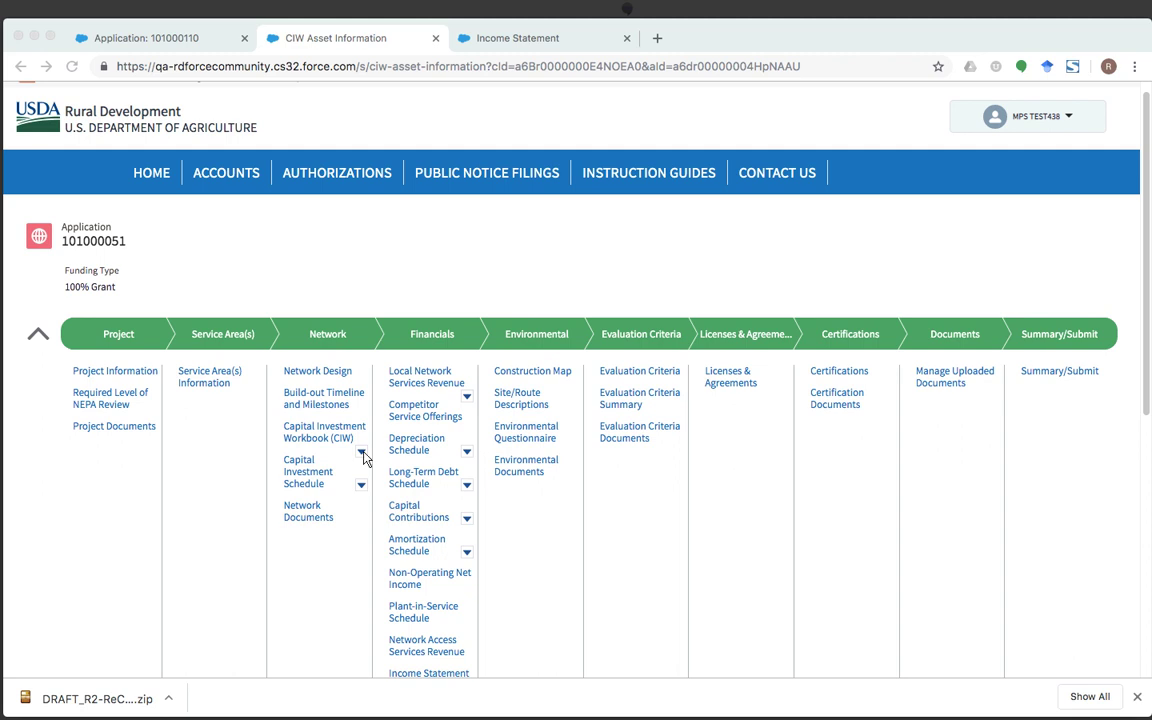
Step: Open the Capital Investment Workbook's service area costs for the proposed funded service areas and choose KS Service Area 1
left_click(366, 456)
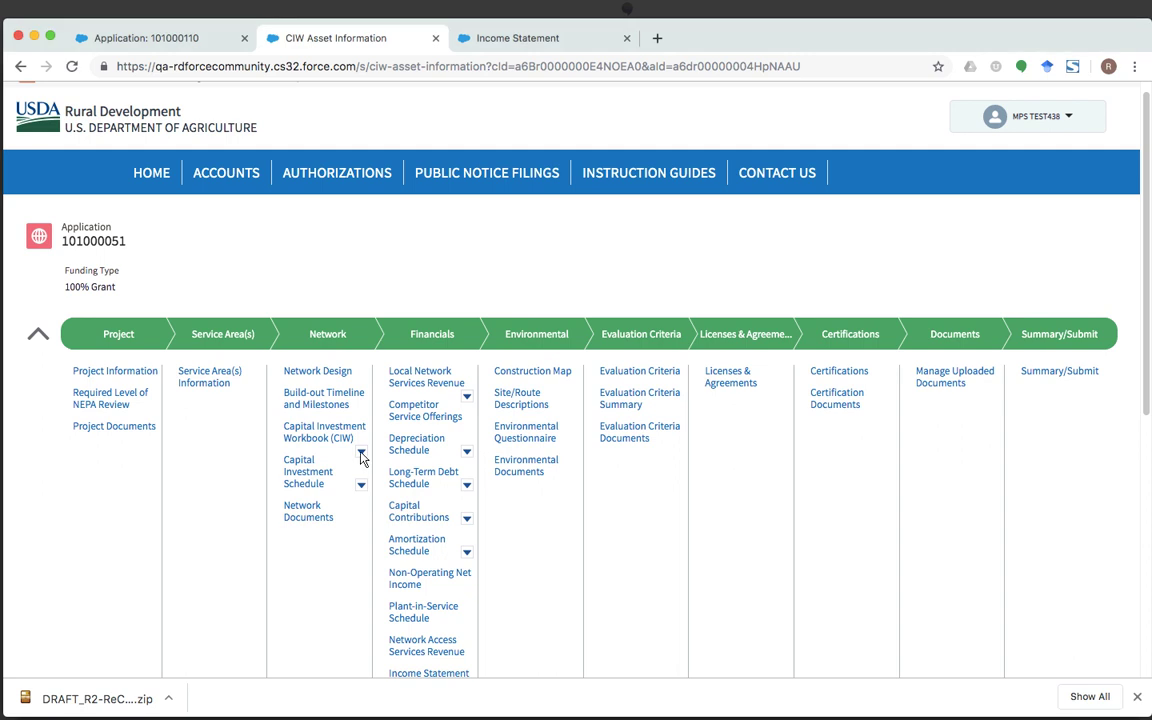
left_click(362, 455)
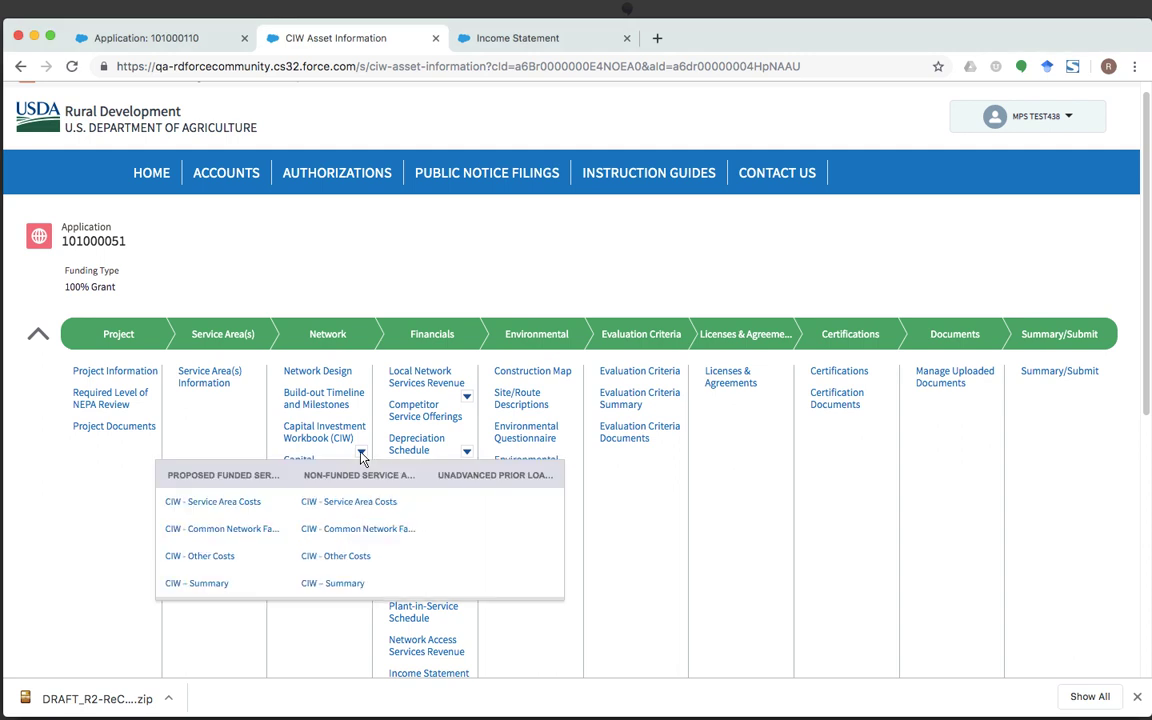
left_click(242, 508)
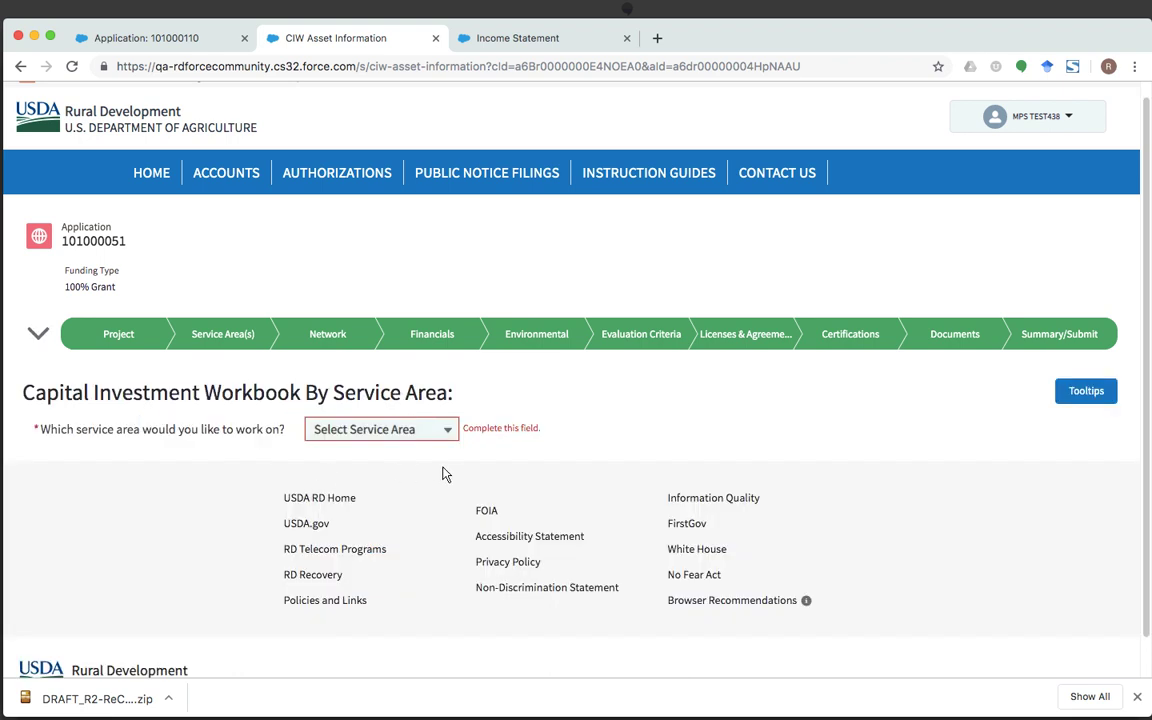
left_click(446, 433)
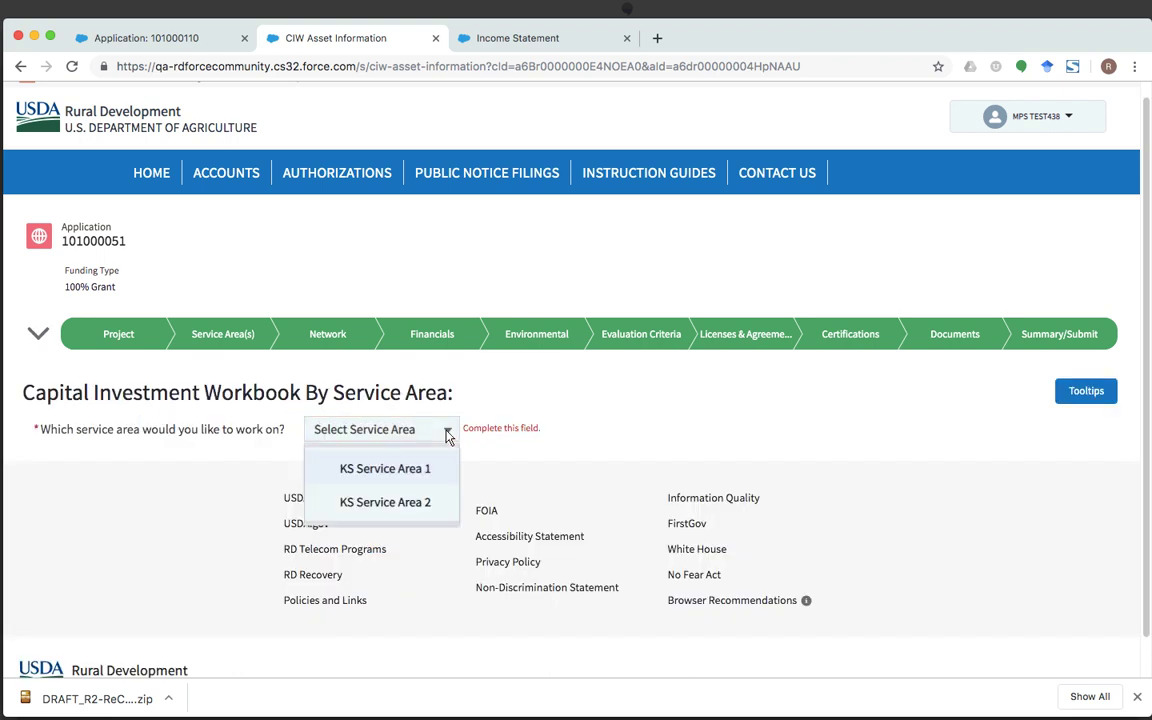
left_click(402, 470)
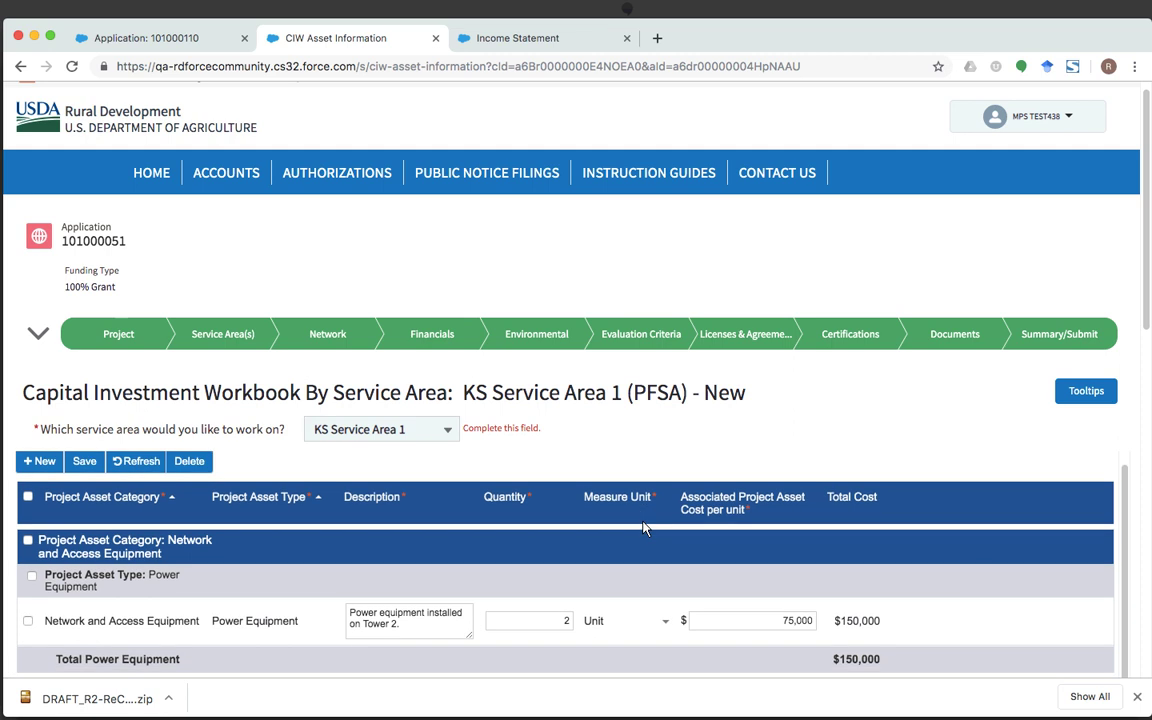
Step: Add a new asset row to the workbook with project asset category Buildings and asset type New Construction
scroll(980, 571, "down", 3)
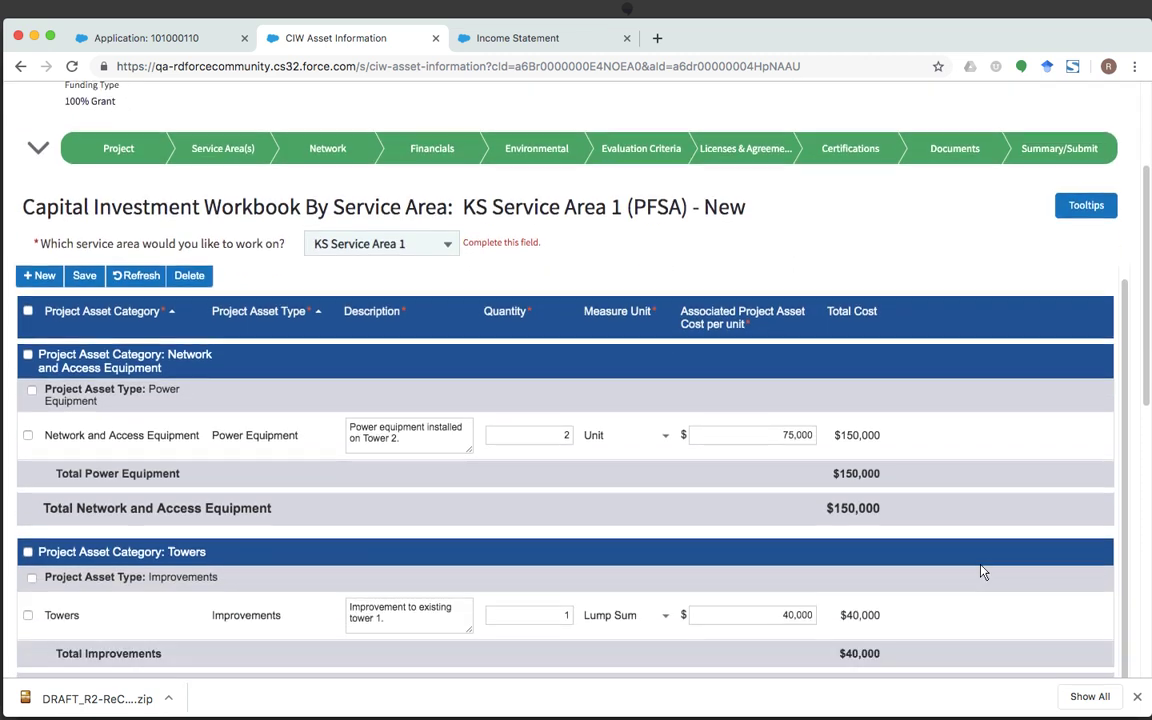
scroll(980, 571, "down", 2)
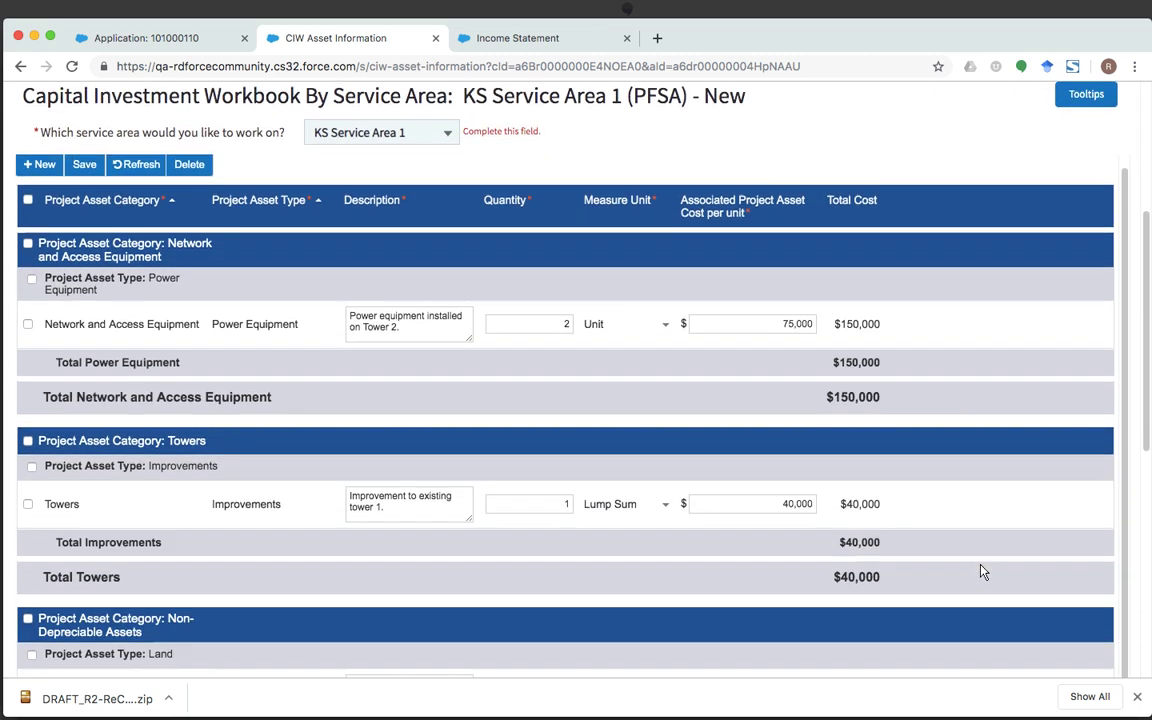
scroll(980, 571, "down", 1)
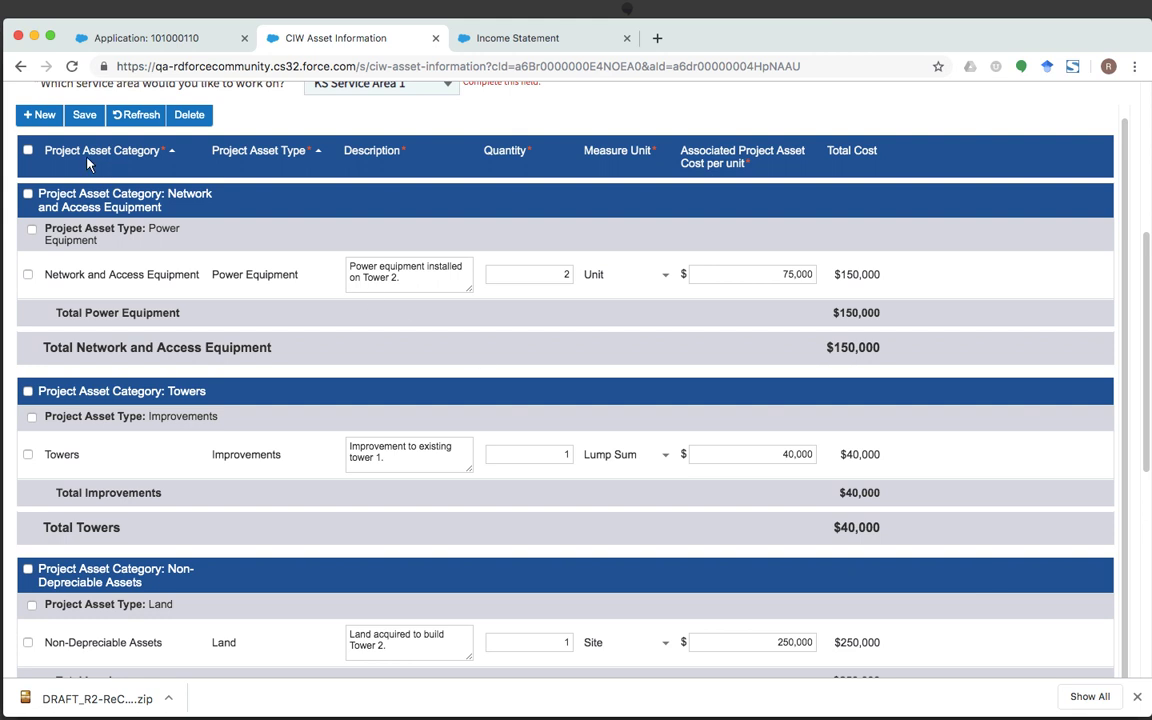
left_click(26, 116)
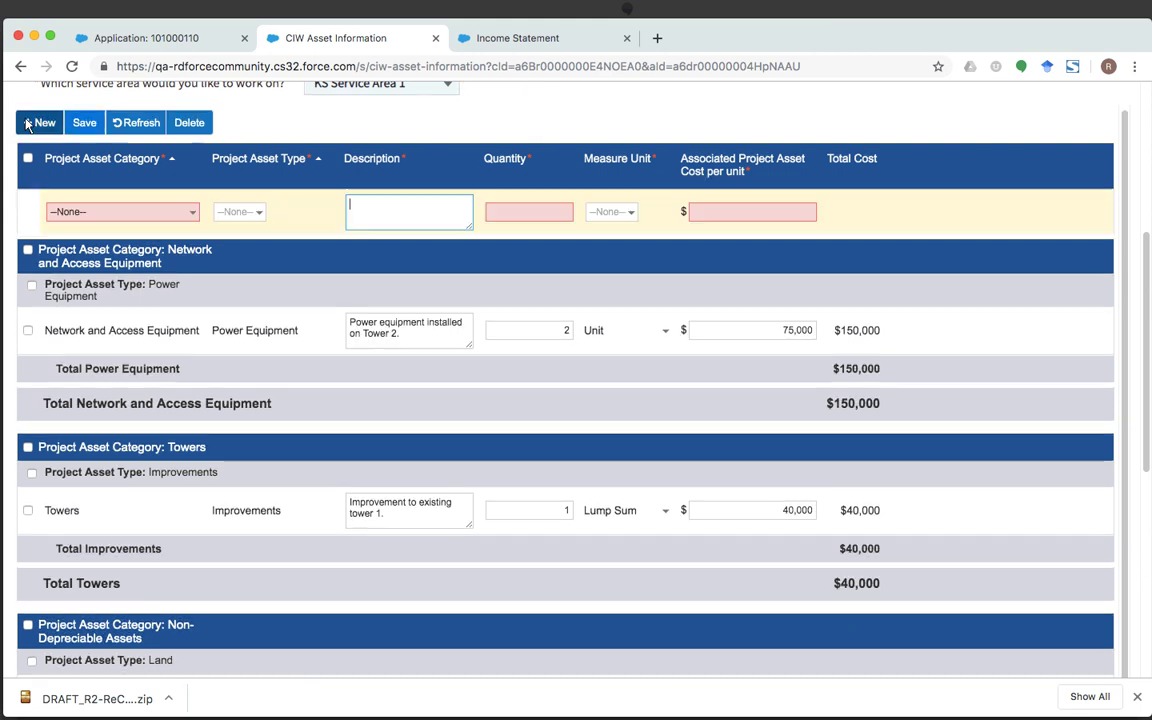
left_click(135, 208)
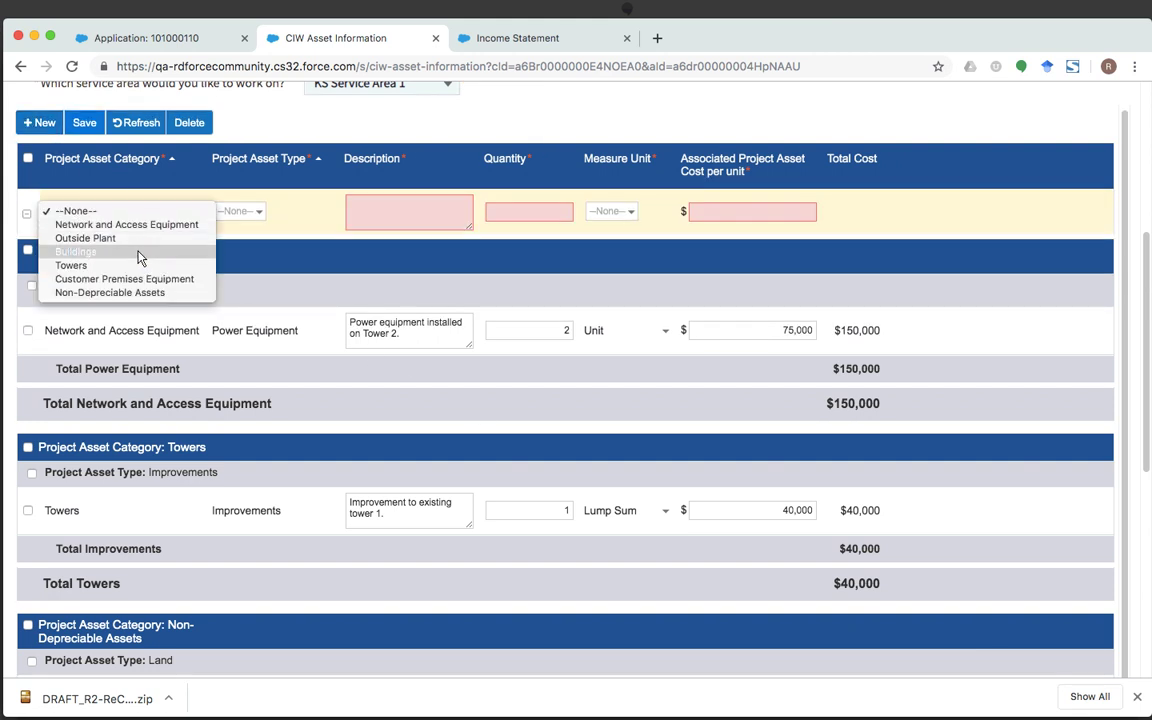
left_click(139, 257)
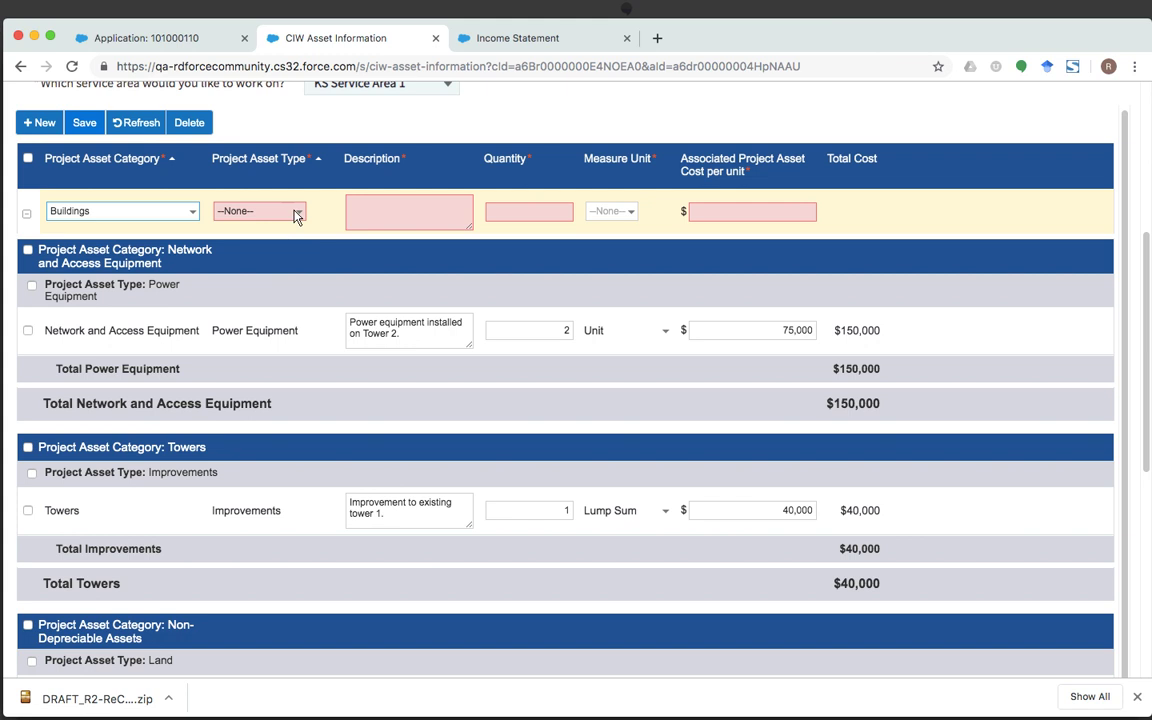
left_click(295, 216)
left_click(293, 222)
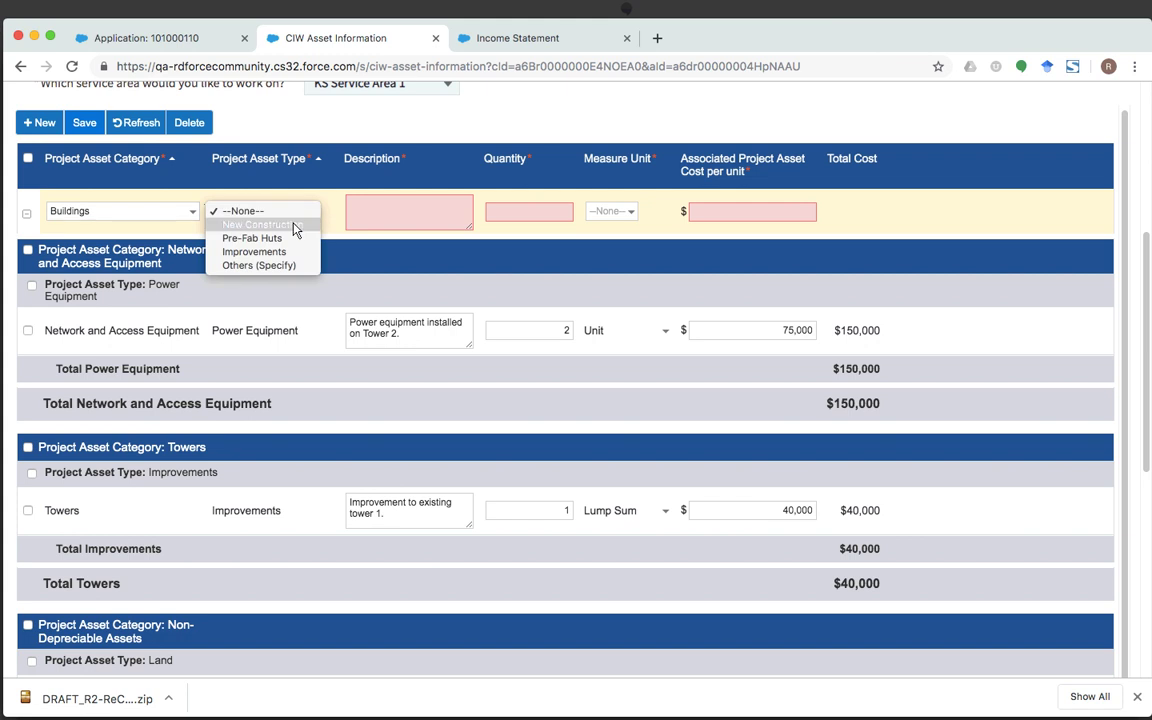
Step: Give the new Buildings row the description "Description of asset", quantity 1 and cost per unit 30000, and save the workbook
left_click(385, 222)
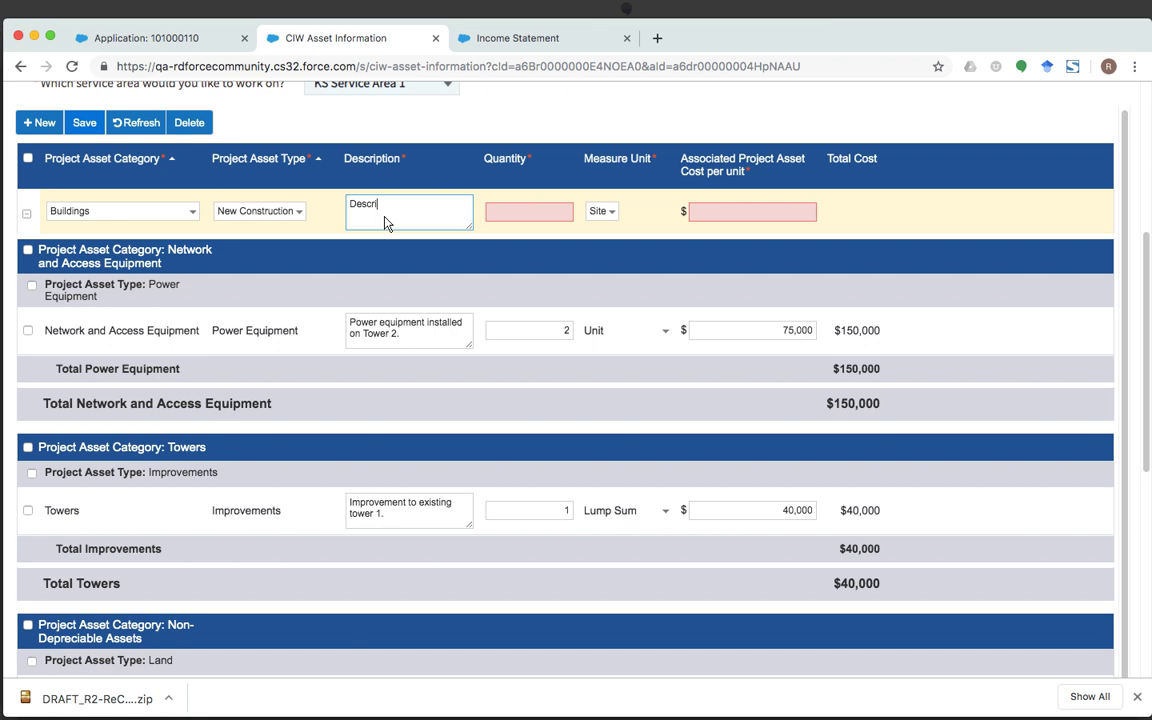
type("Description of asset")
scroll(508, 208, "down", 1)
left_click(508, 205)
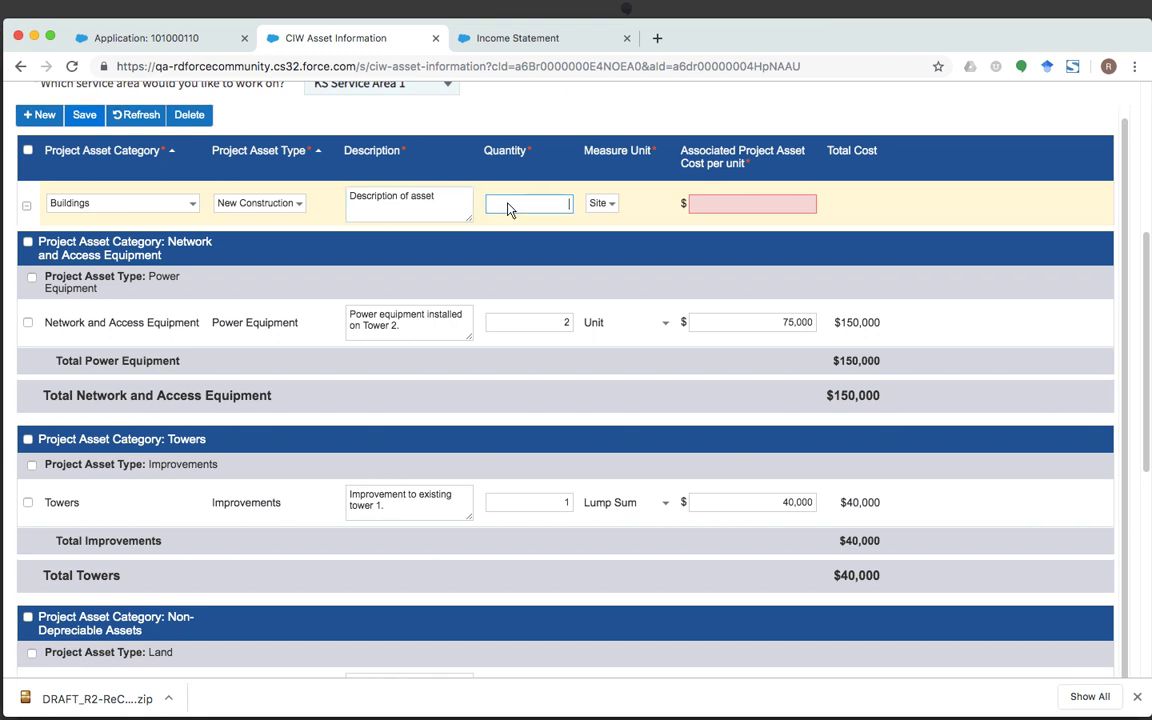
type("1")
left_click(726, 213)
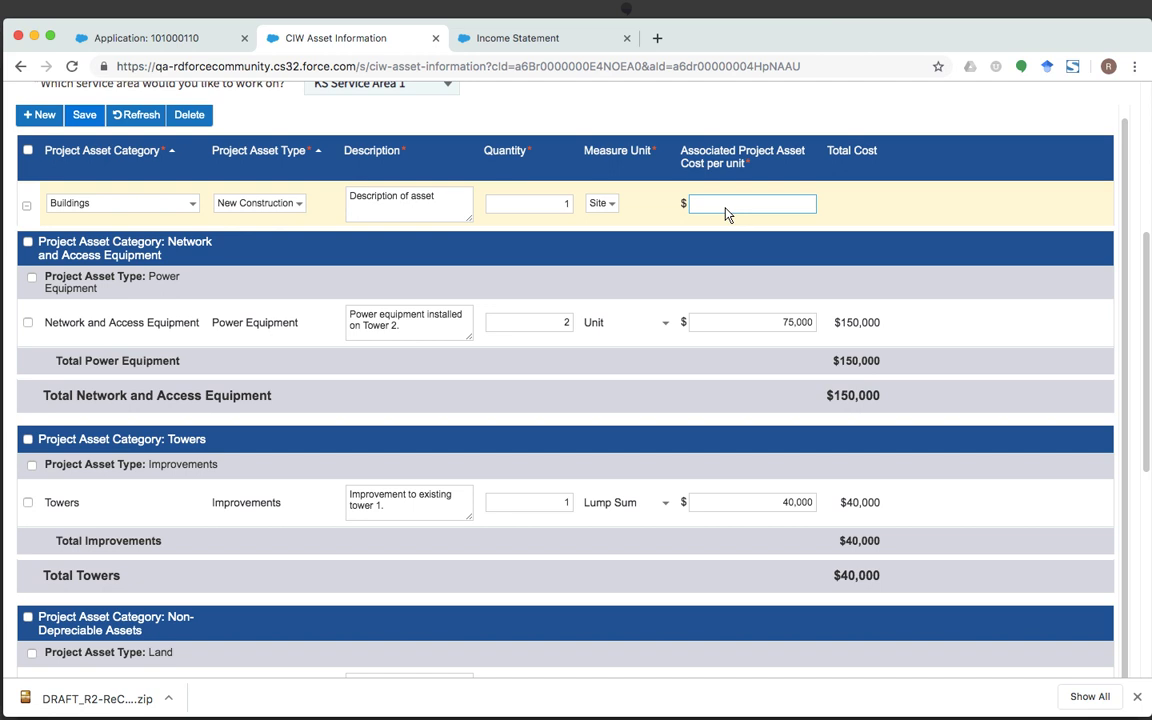
type("30000")
scroll(700, 388, "down", 5)
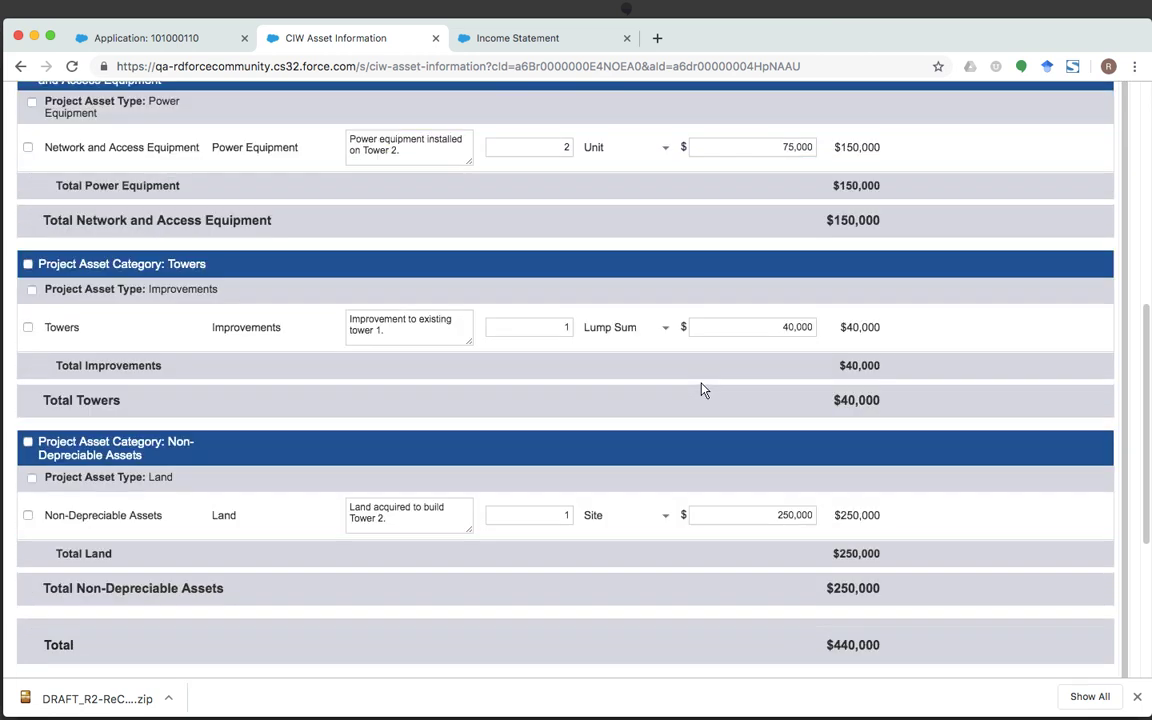
scroll(702, 388, "up", 10)
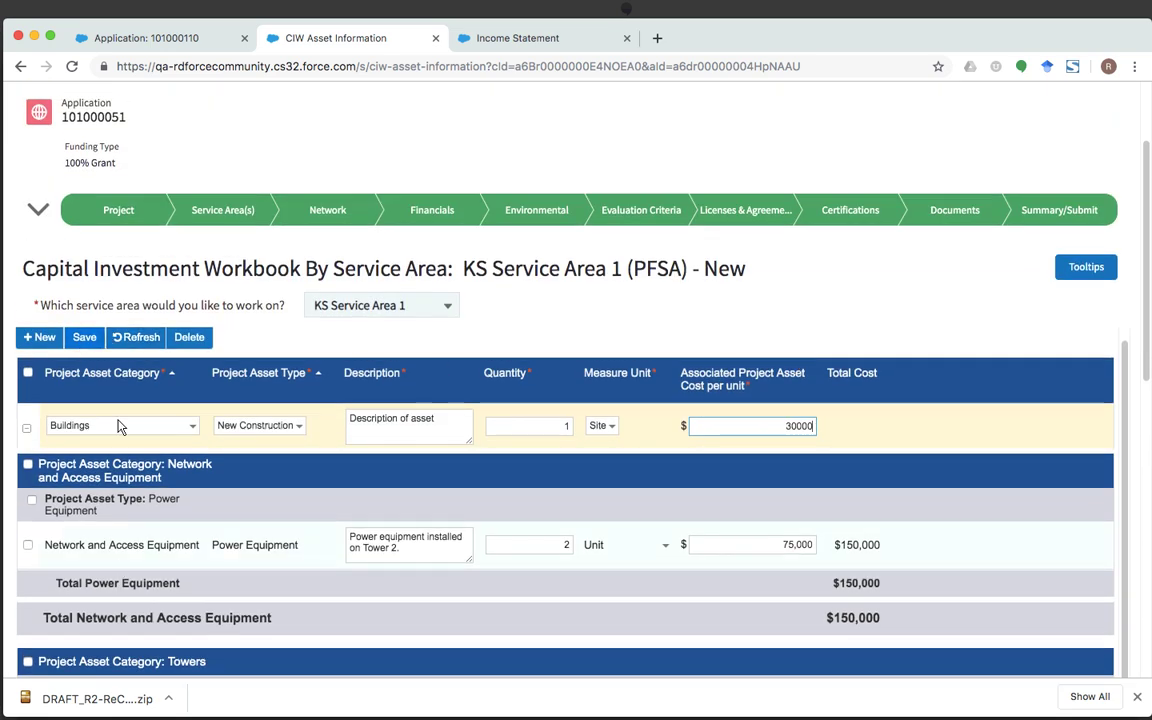
left_click(87, 338)
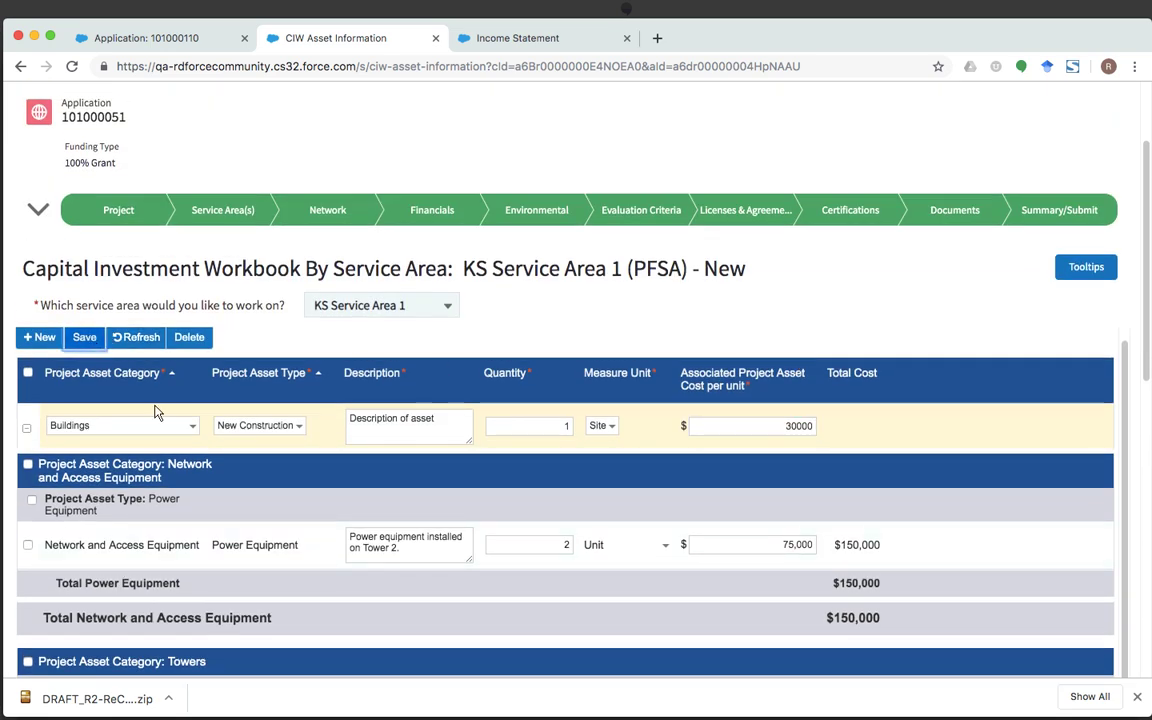
Step: Open the proposed funded service areas' Common Network Facility workbook and review its asset entries and totals
left_click(328, 211)
left_click(361, 327)
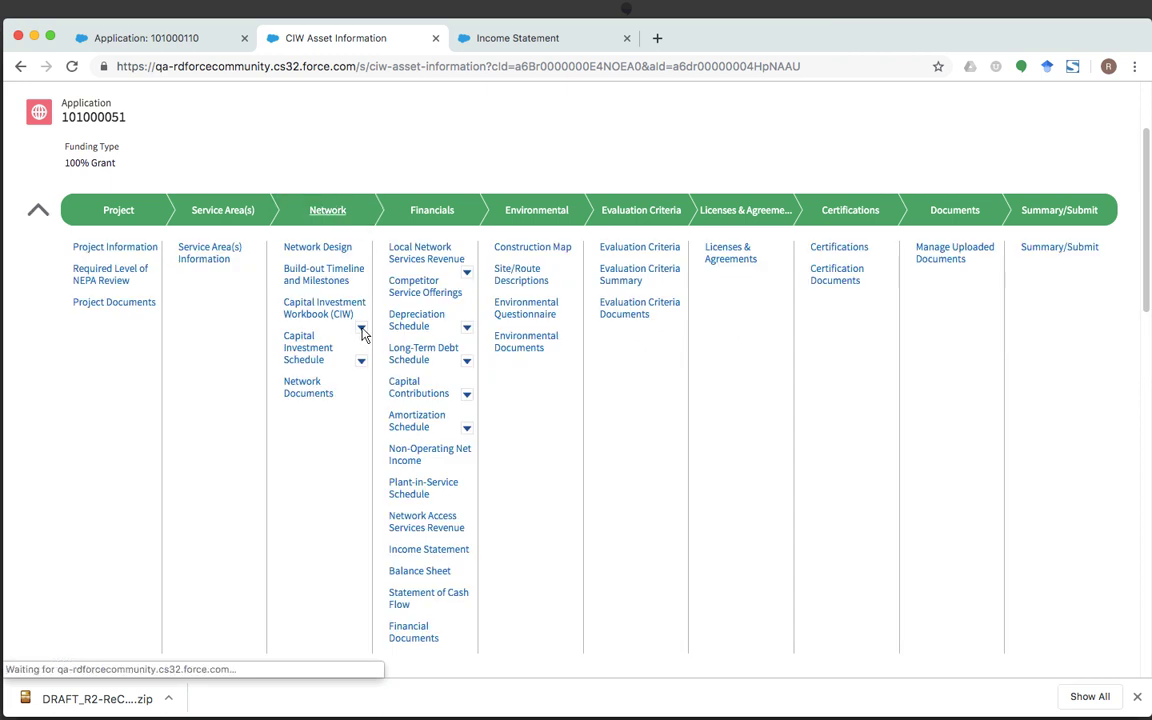
left_click(236, 406)
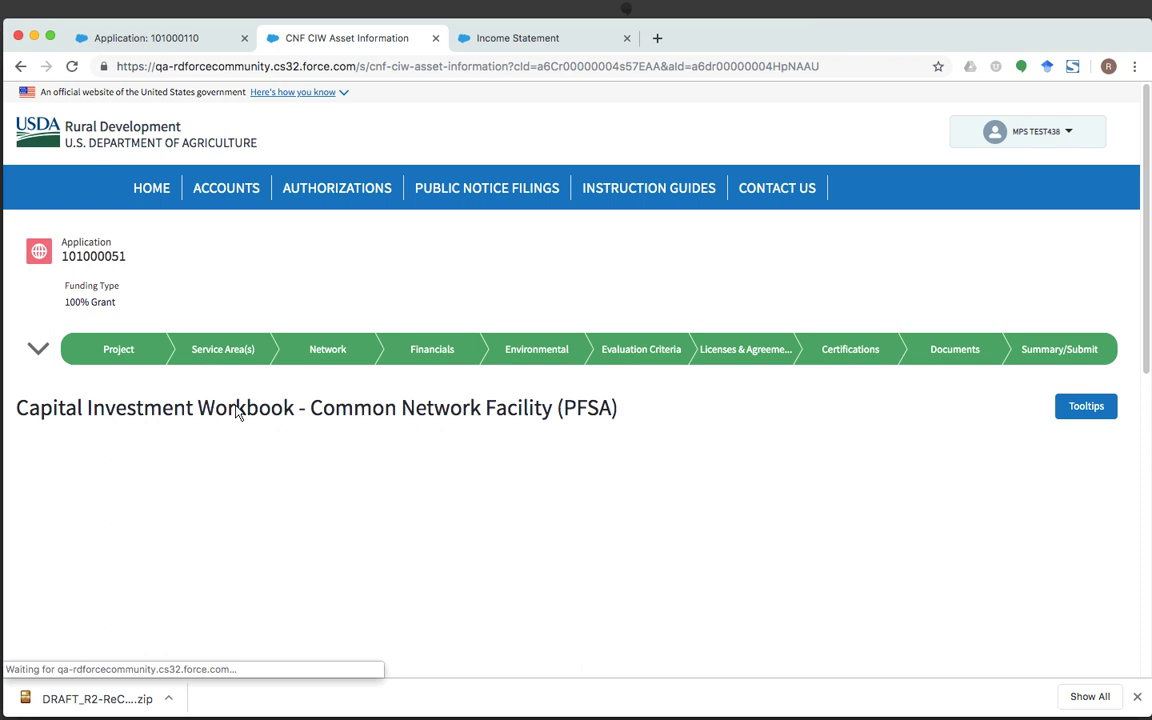
scroll(291, 535, "down", 1)
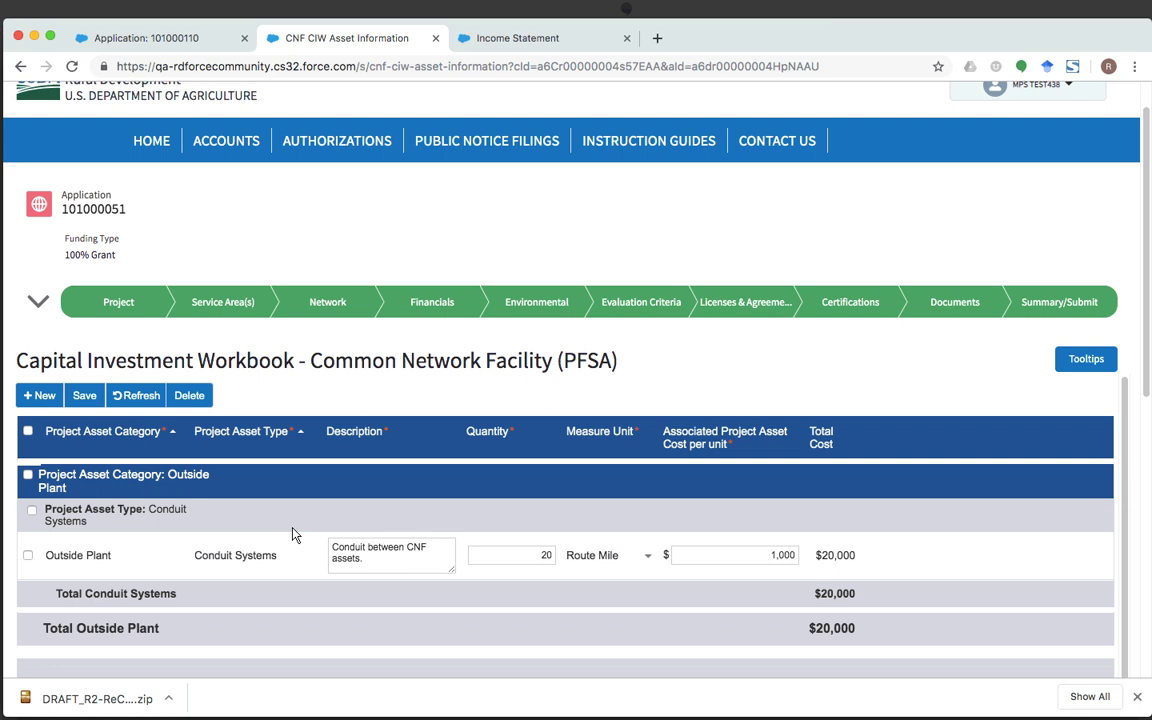
scroll(292, 528, "down", 1)
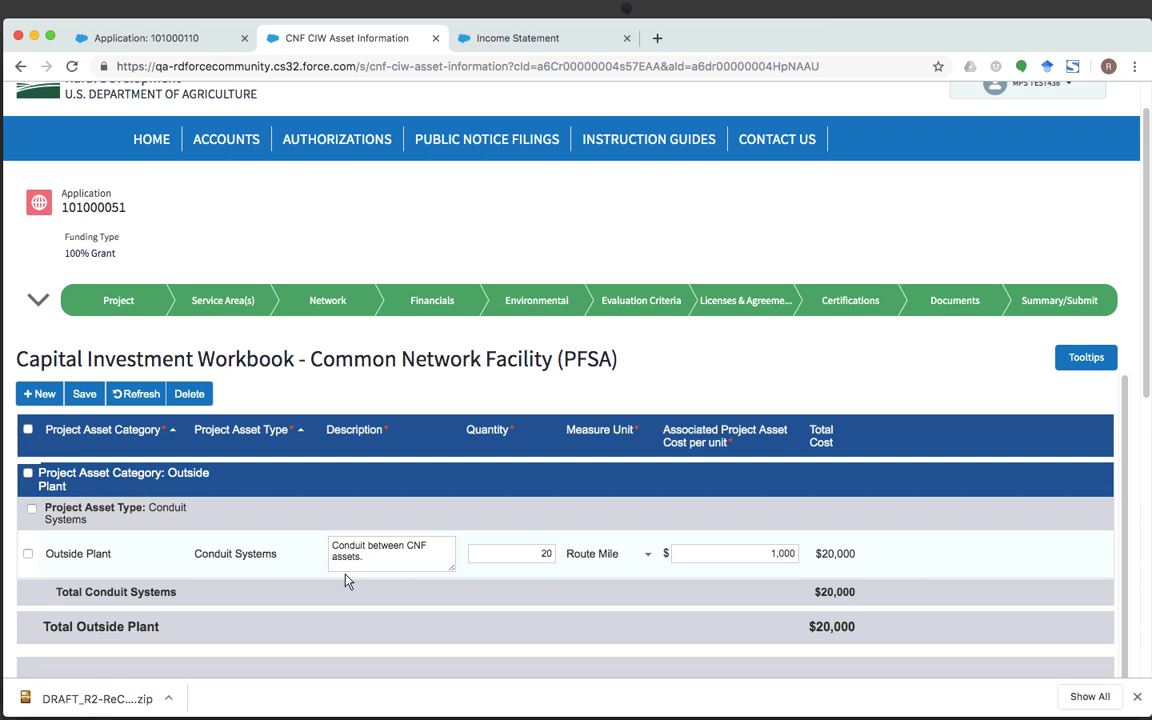
scroll(345, 581, "down", 1)
scroll(998, 558, "down", 3)
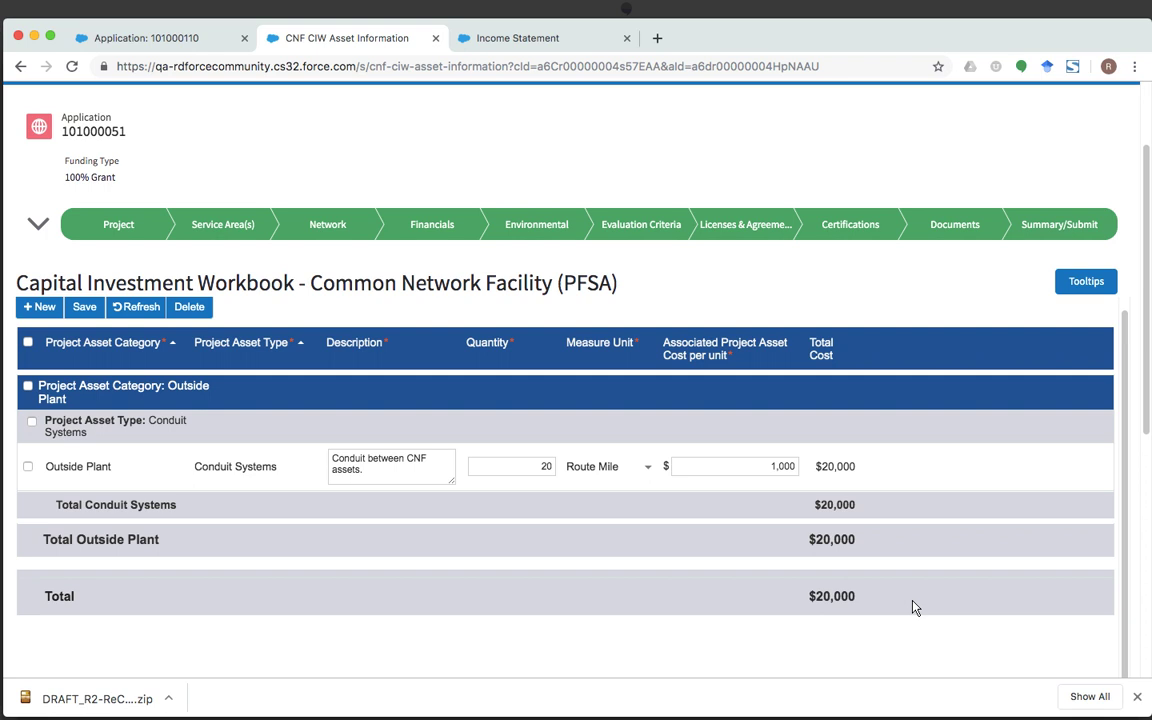
scroll(912, 607, "down", 2)
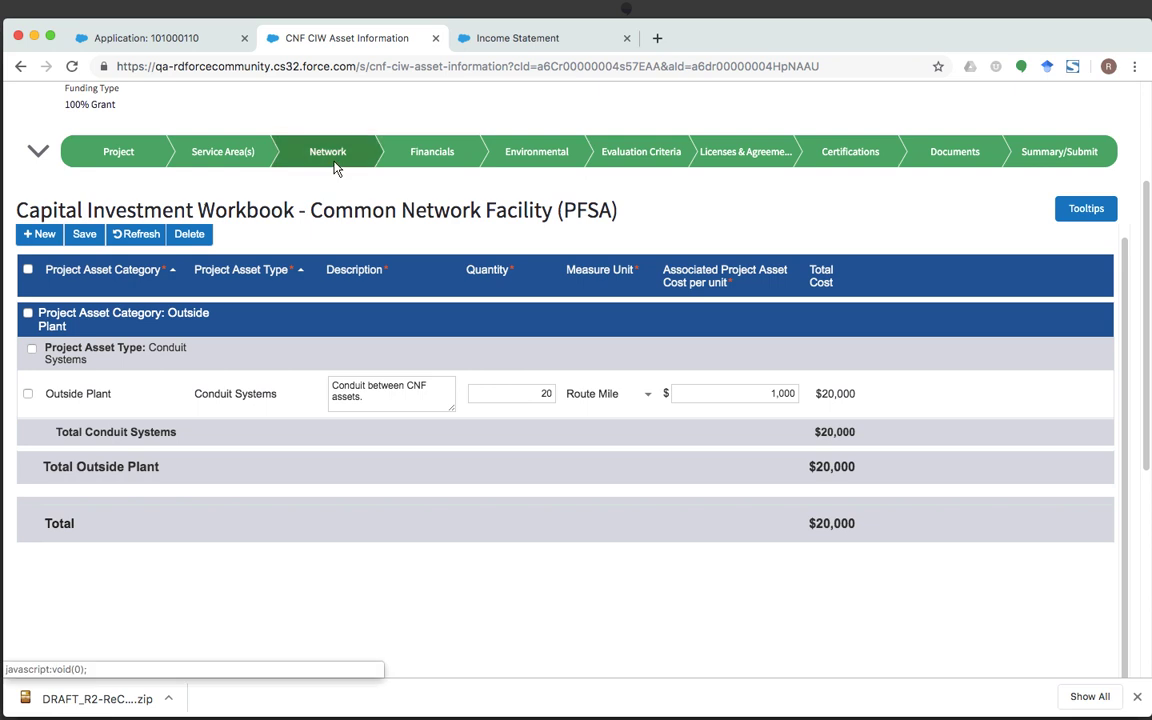
Step: Open the Capital Investment Workbook's service area costs for the non-funded service area
left_click(334, 163)
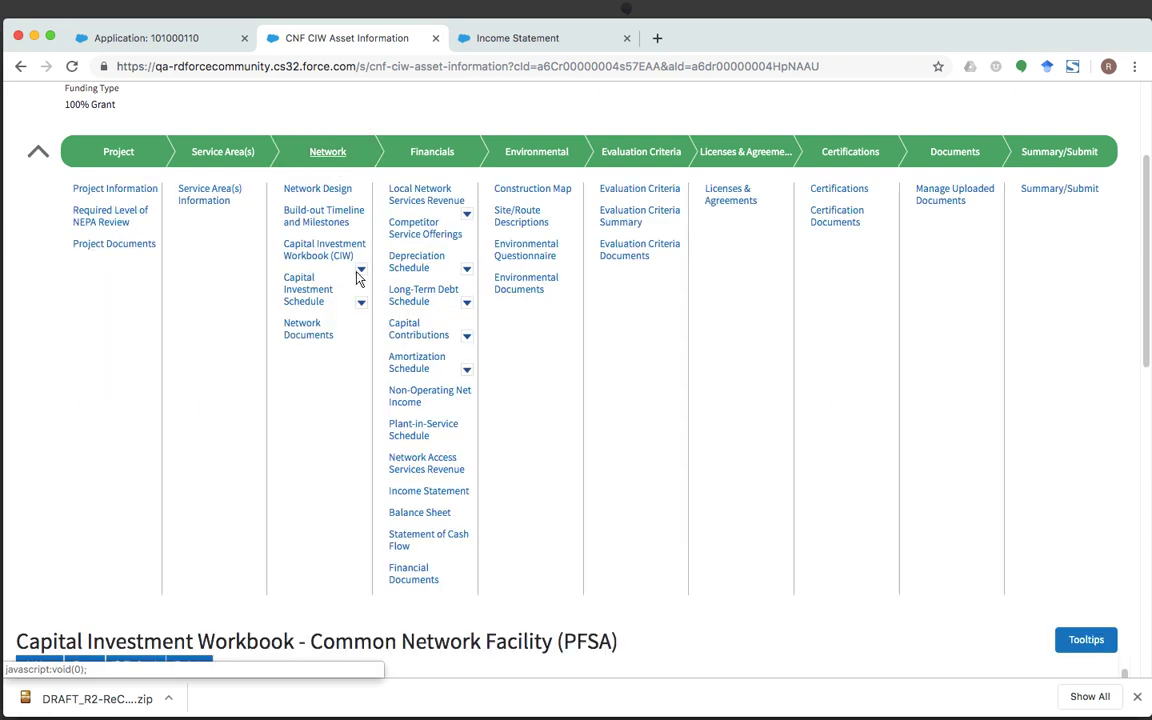
left_click(362, 271)
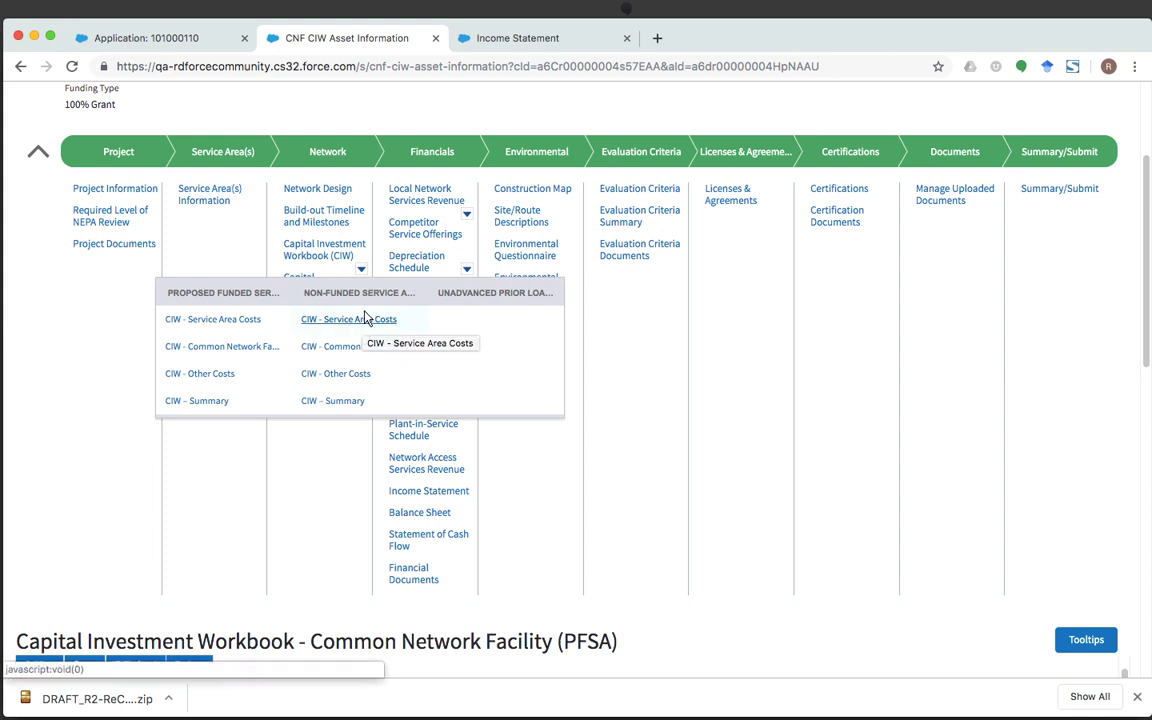
left_click(358, 320)
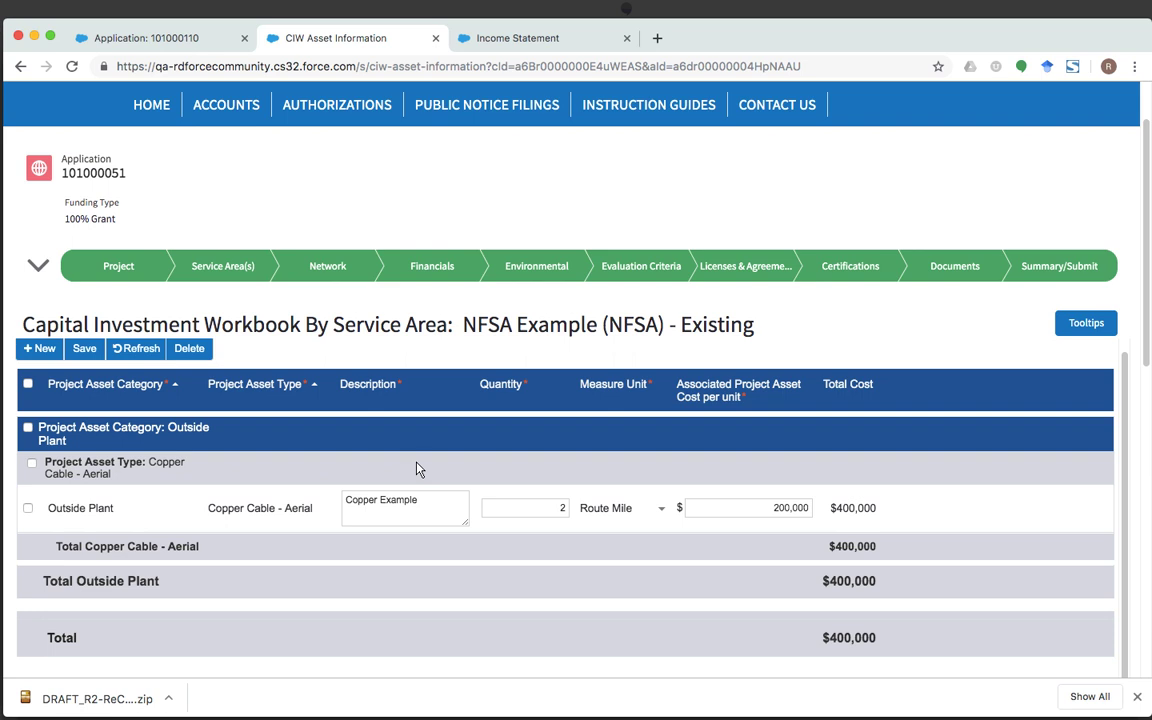
Step: Open the Capital Investment Workbook summary for the proposed funded service areas and review the project costs by asset category
left_click(333, 283)
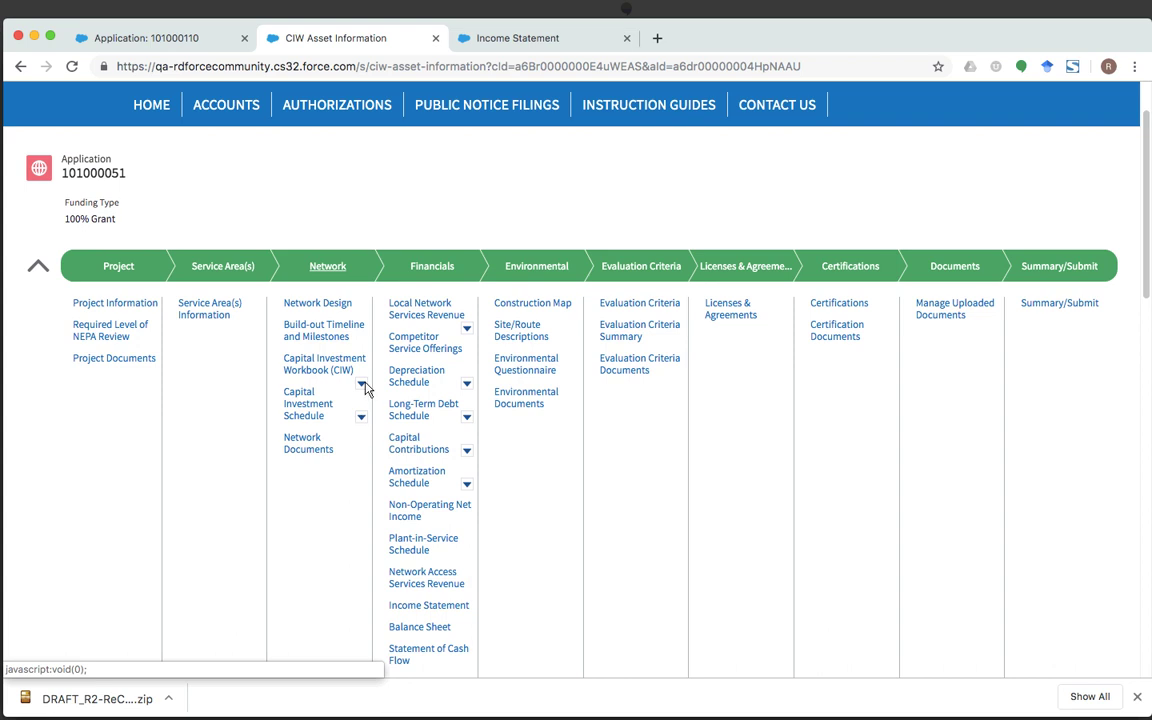
left_click(361, 384)
left_click(222, 518)
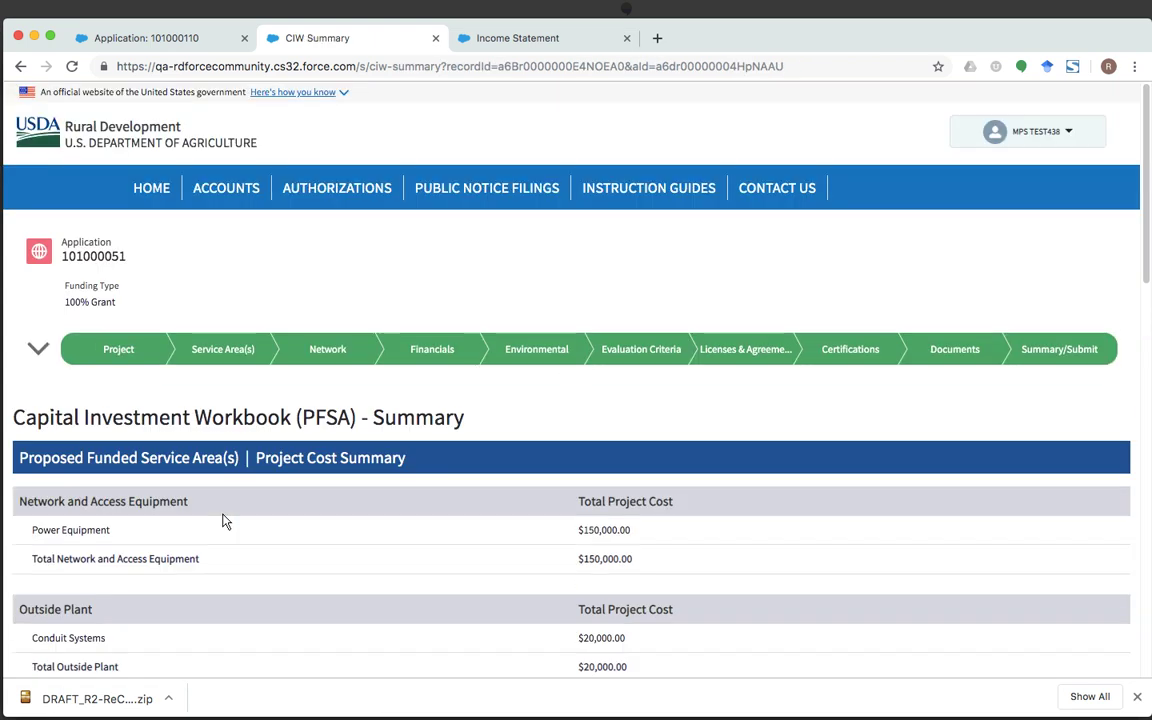
scroll(283, 575, "down", 3)
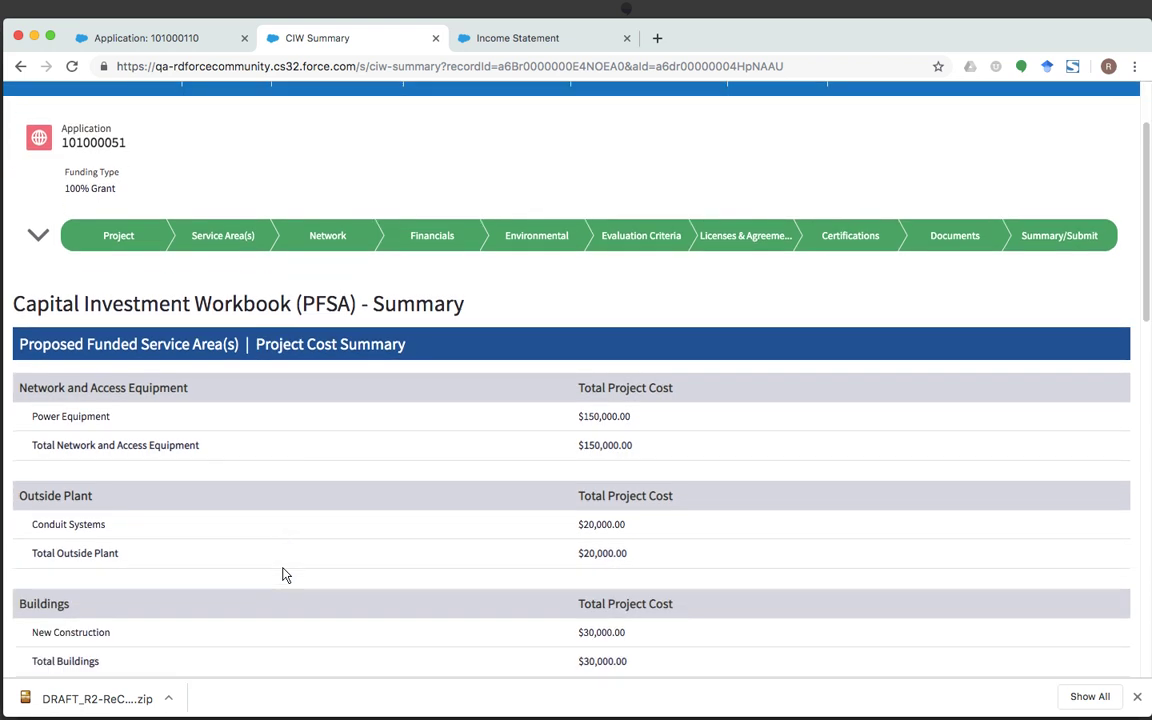
scroll(283, 575, "down", 2)
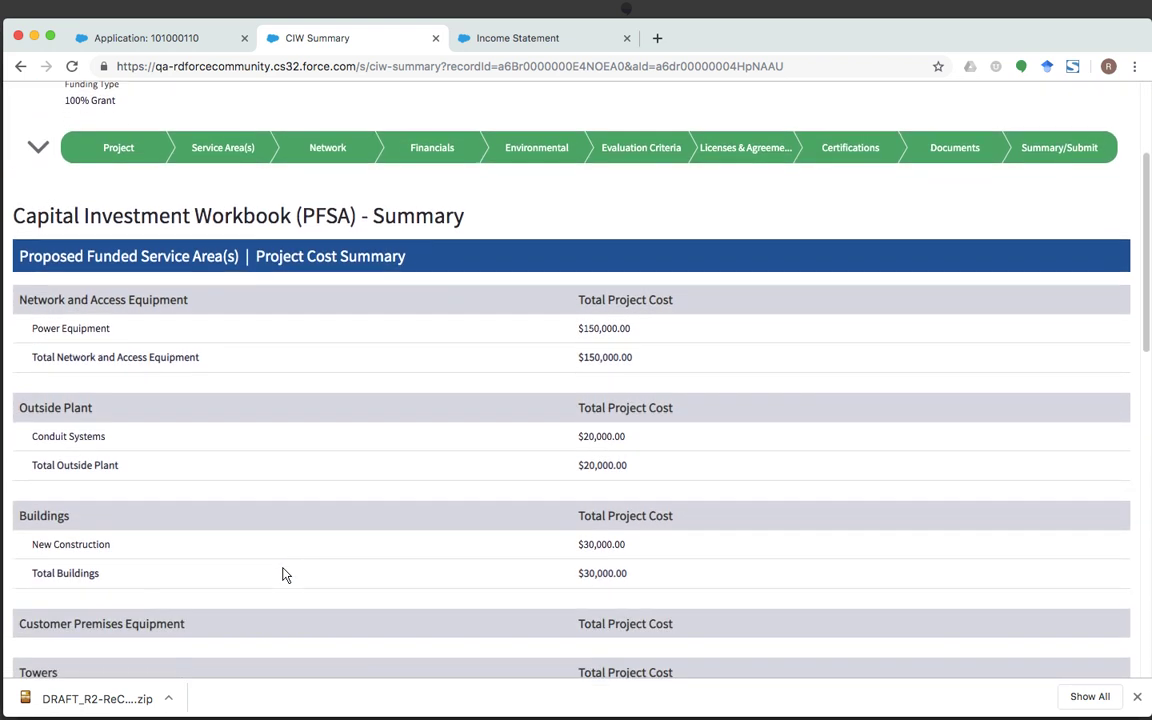
scroll(283, 575, "down", 1)
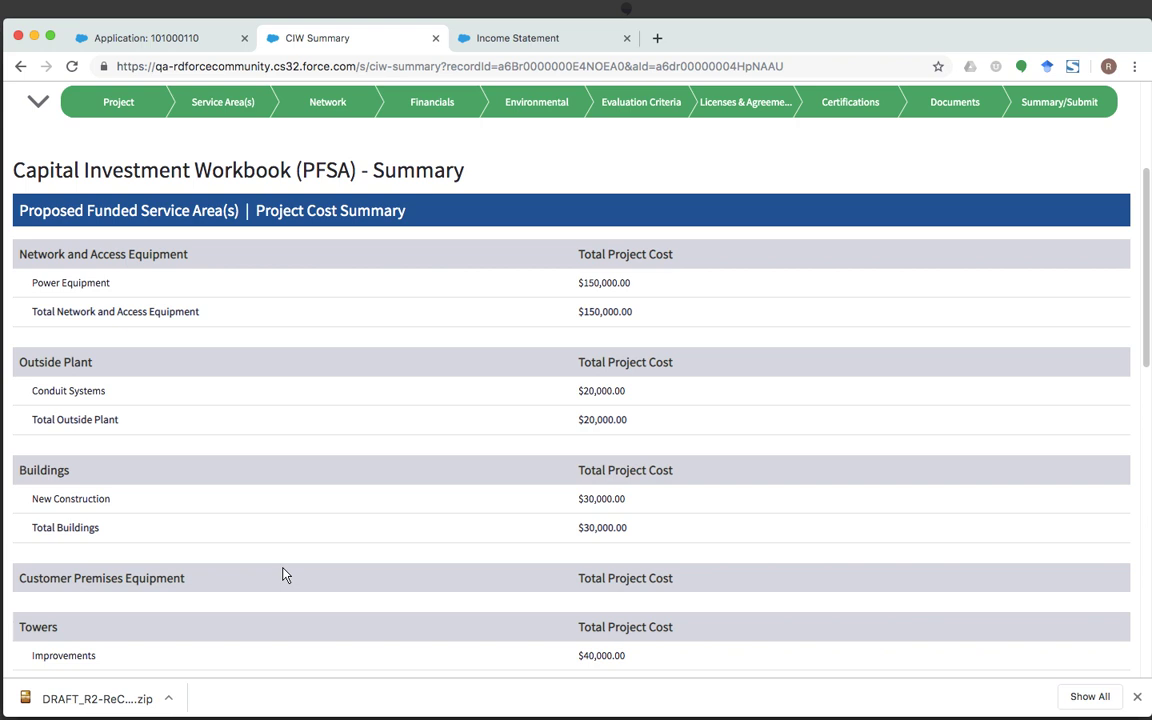
scroll(283, 575, "down", 5)
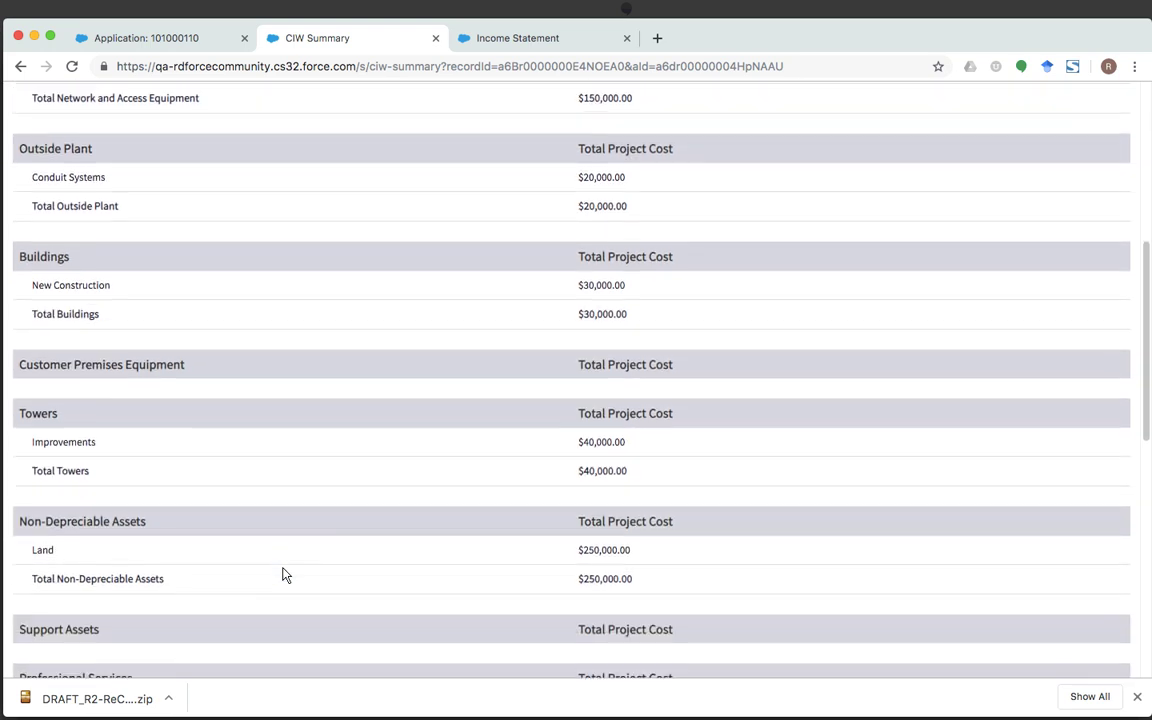
scroll(283, 575, "down", 2)
scroll(283, 575, "down", 4)
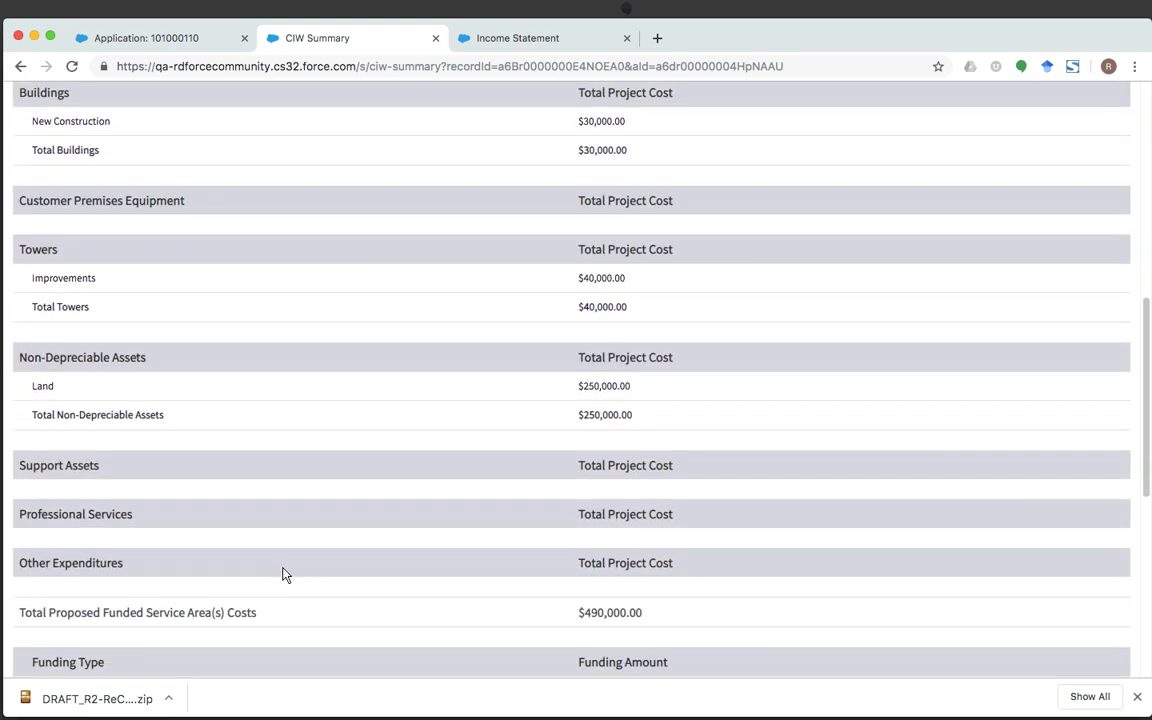
scroll(283, 575, "up", 5)
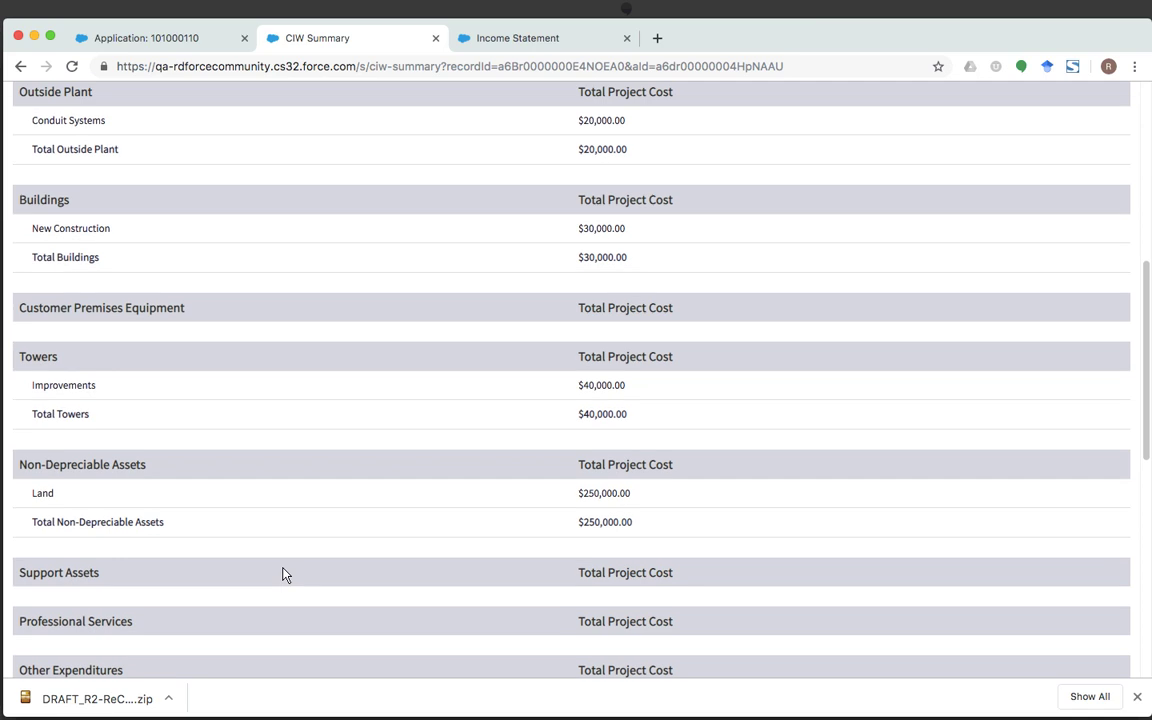
Step: Review the remaining project costs and funding amounts in the Capital Investment Workbook summary, and save the funding amounts
scroll(283, 574, "down", 5)
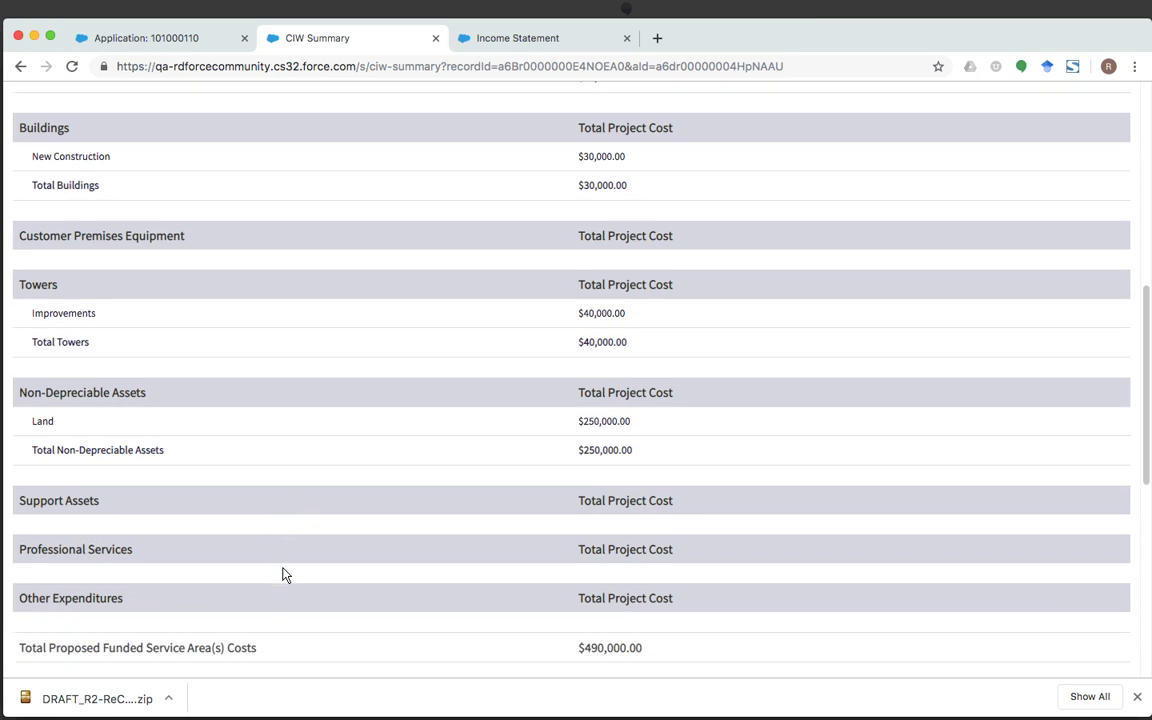
scroll(283, 574, "down", 2)
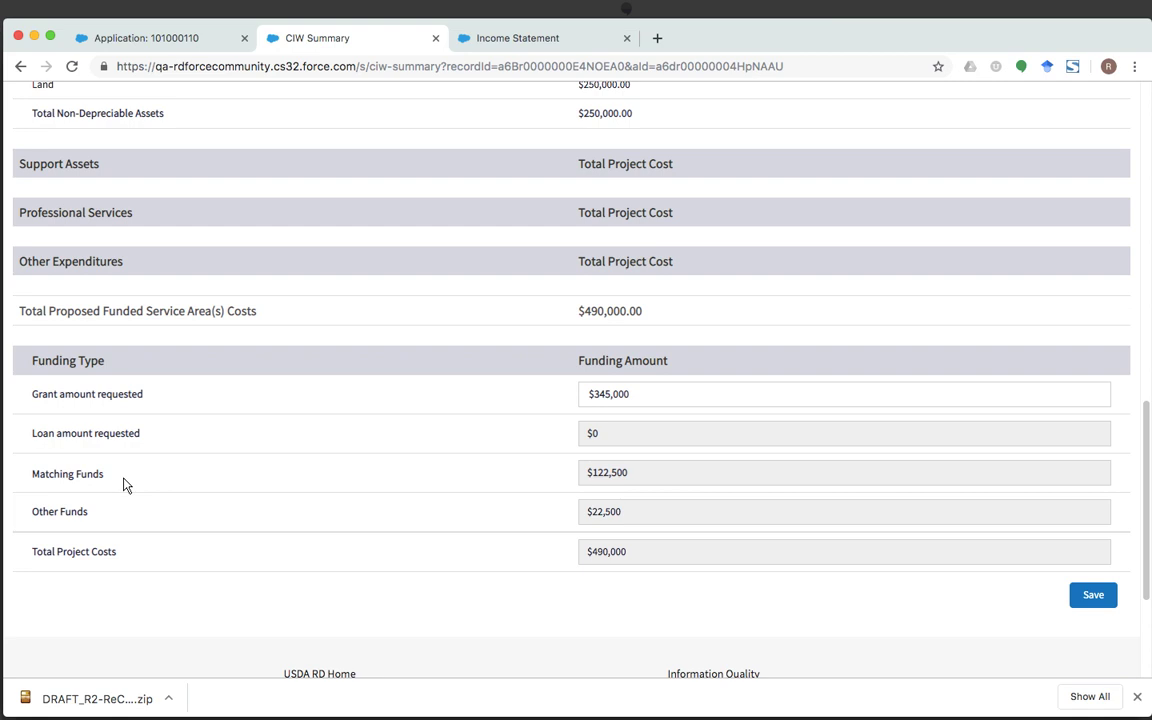
scroll(124, 484, "up", 3)
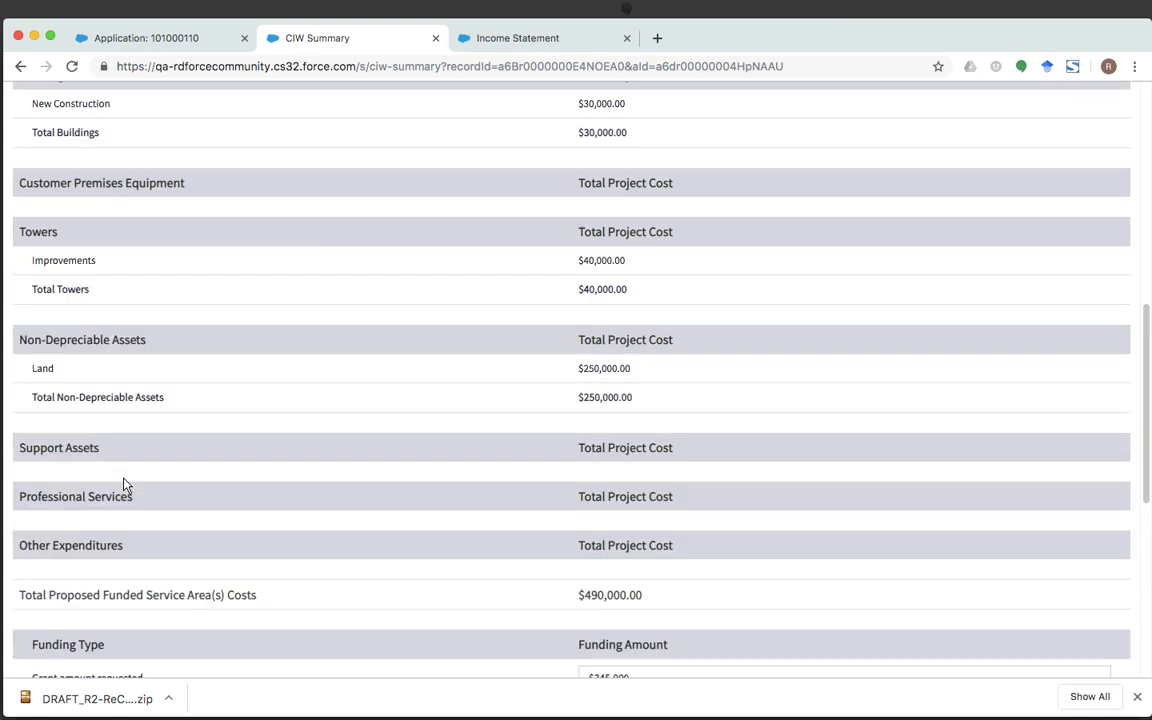
scroll(124, 484, "down", 4)
left_click(1106, 527)
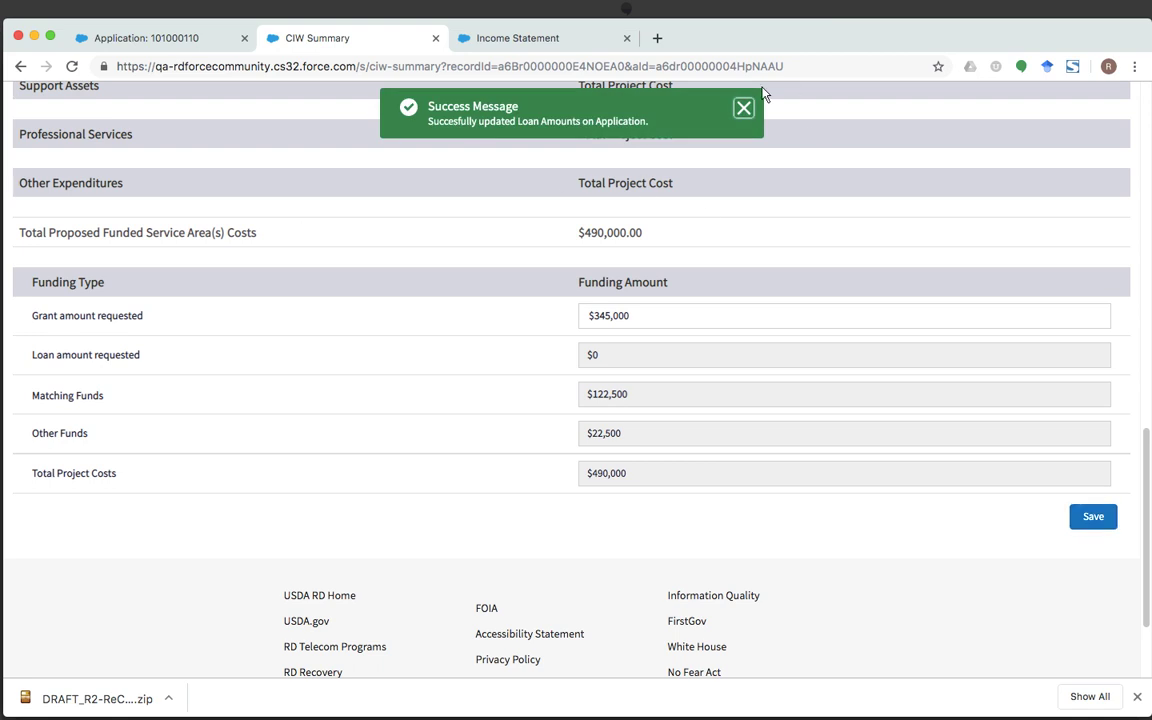
left_click(741, 110)
Step: Open the Capital Investment Schedule for the proposed funded service areas and review how each asset's costs are distributed over the forecast years
scroll(408, 172, "up", 4)
scroll(408, 172, "up", 10)
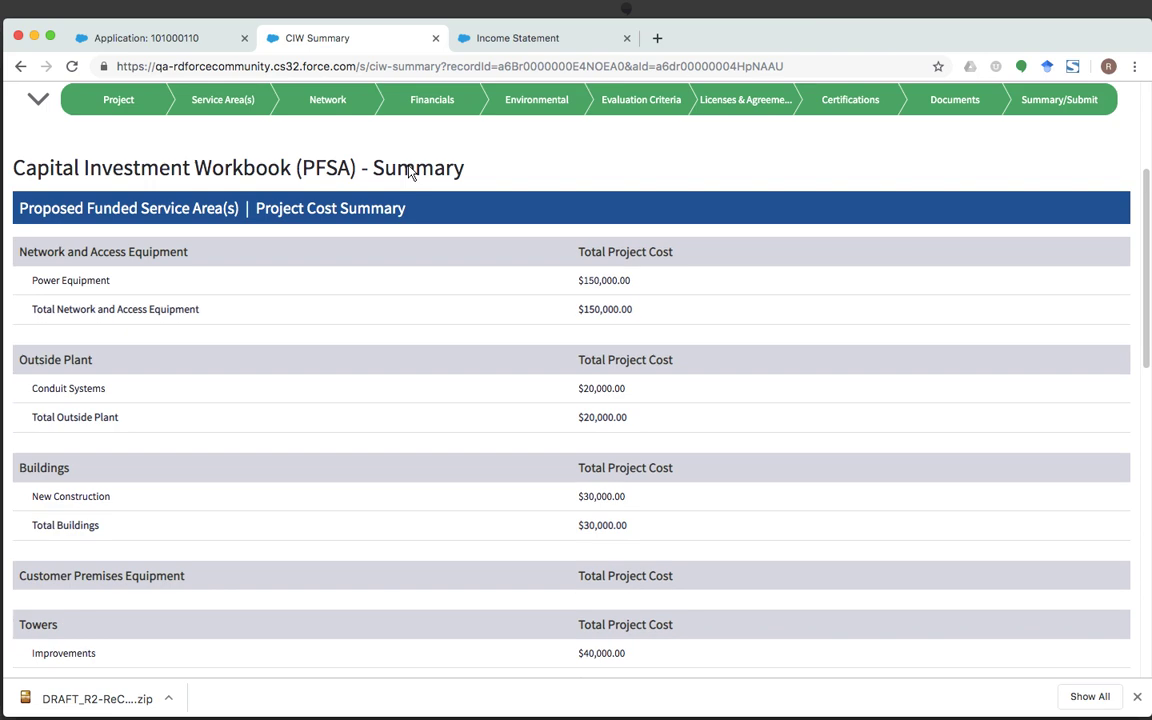
left_click(318, 174)
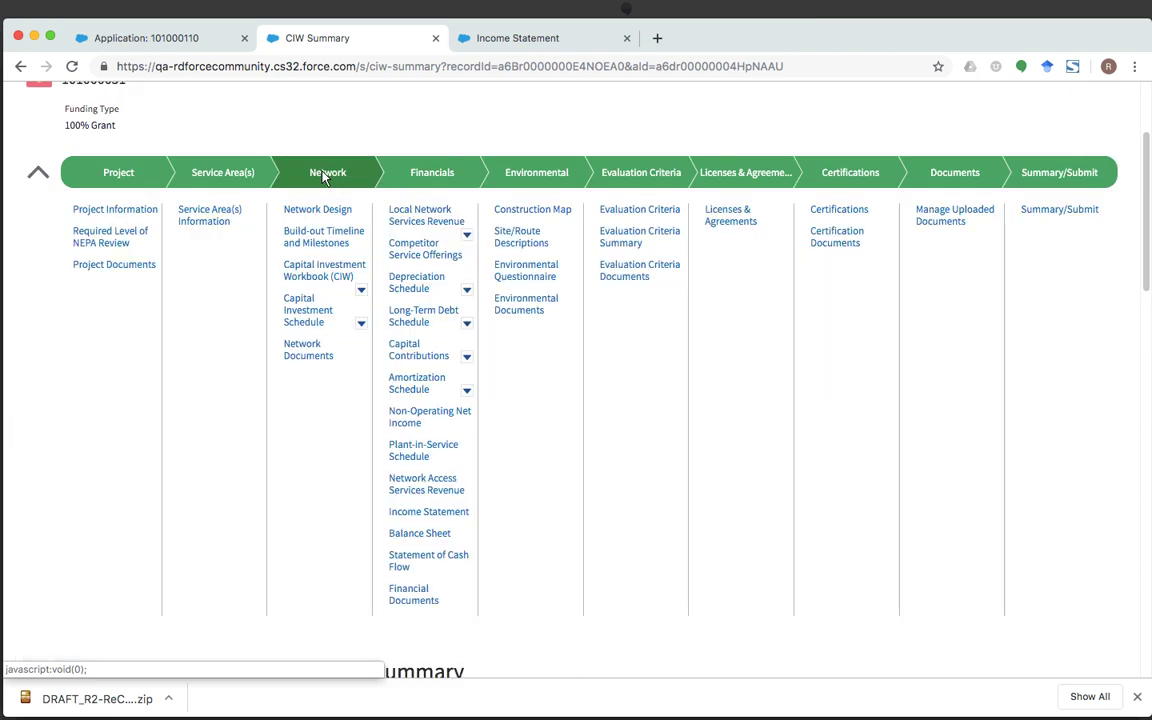
left_click(361, 324)
left_click(298, 349)
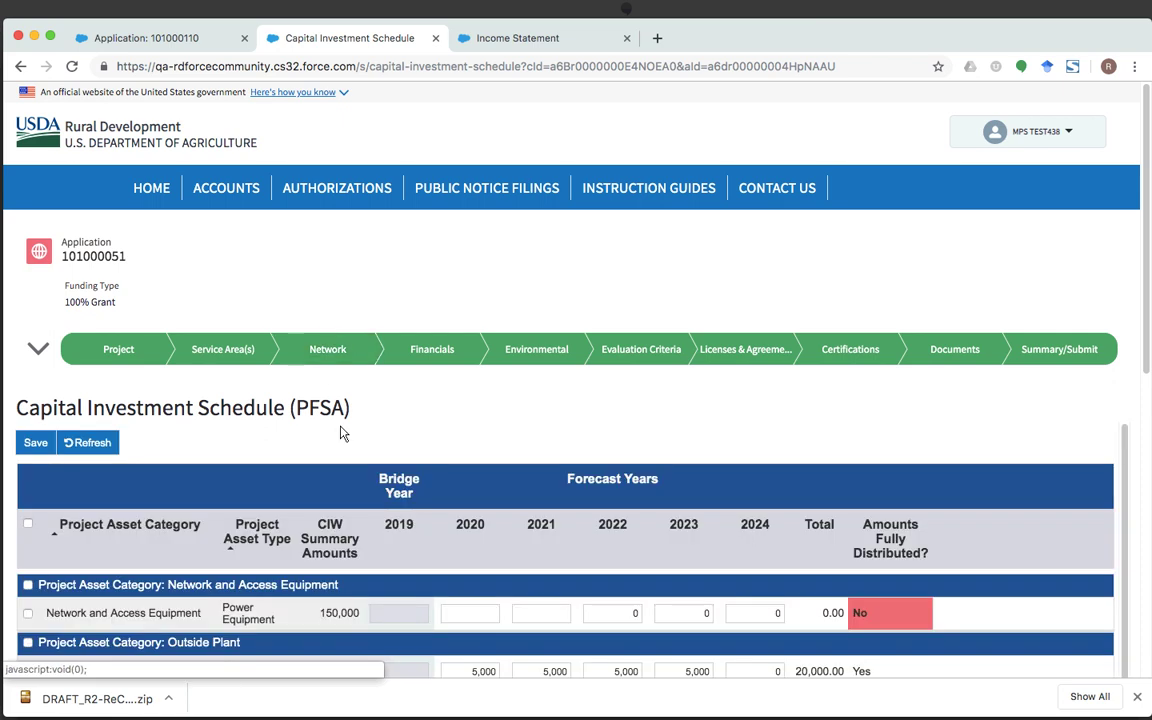
scroll(362, 487, "down", 1)
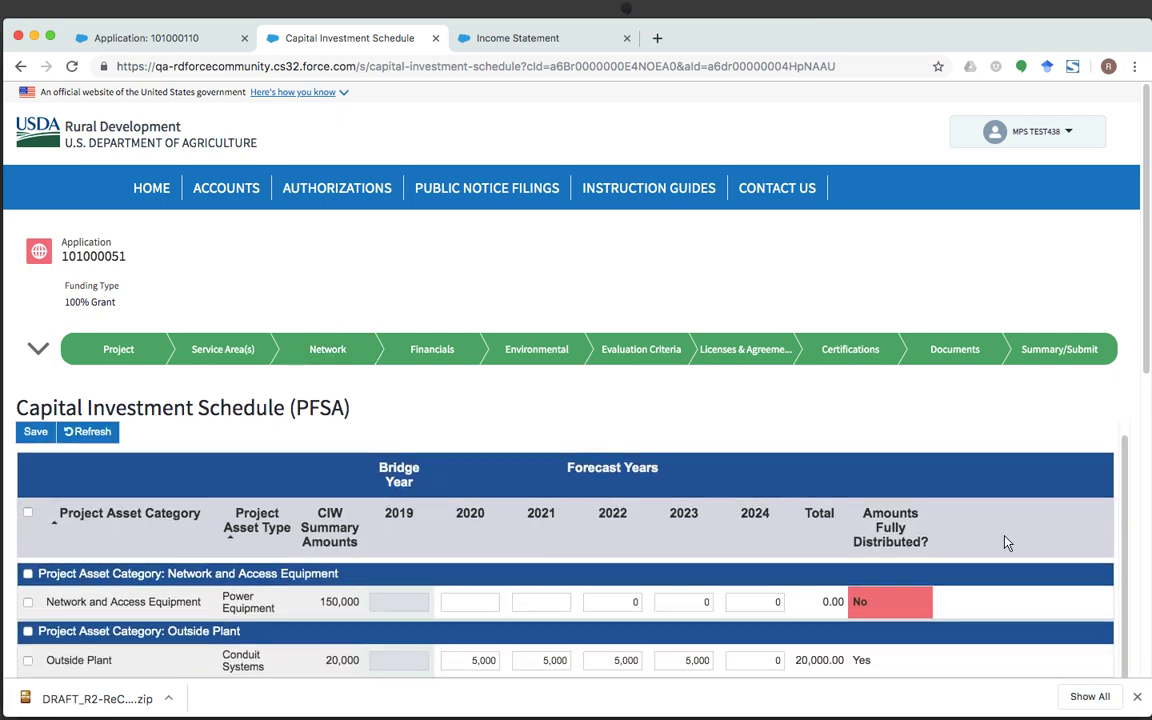
scroll(1109, 462, "down", 1)
scroll(1109, 462, "down", 2)
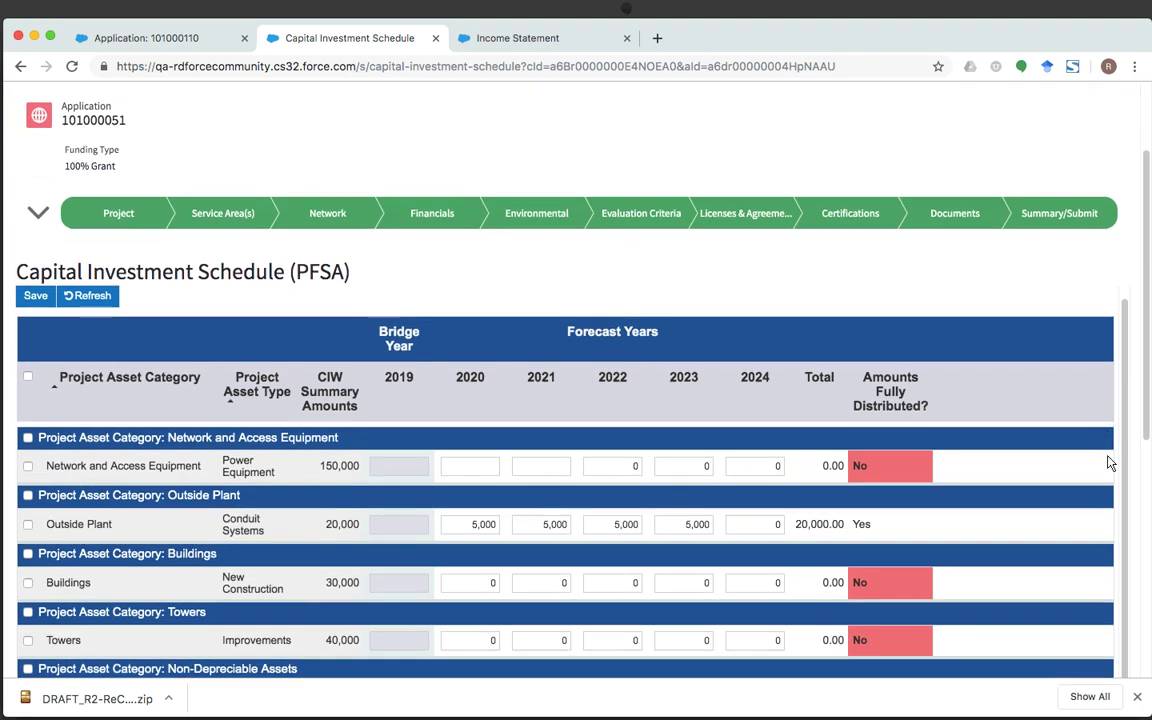
scroll(1108, 462, "down", 2)
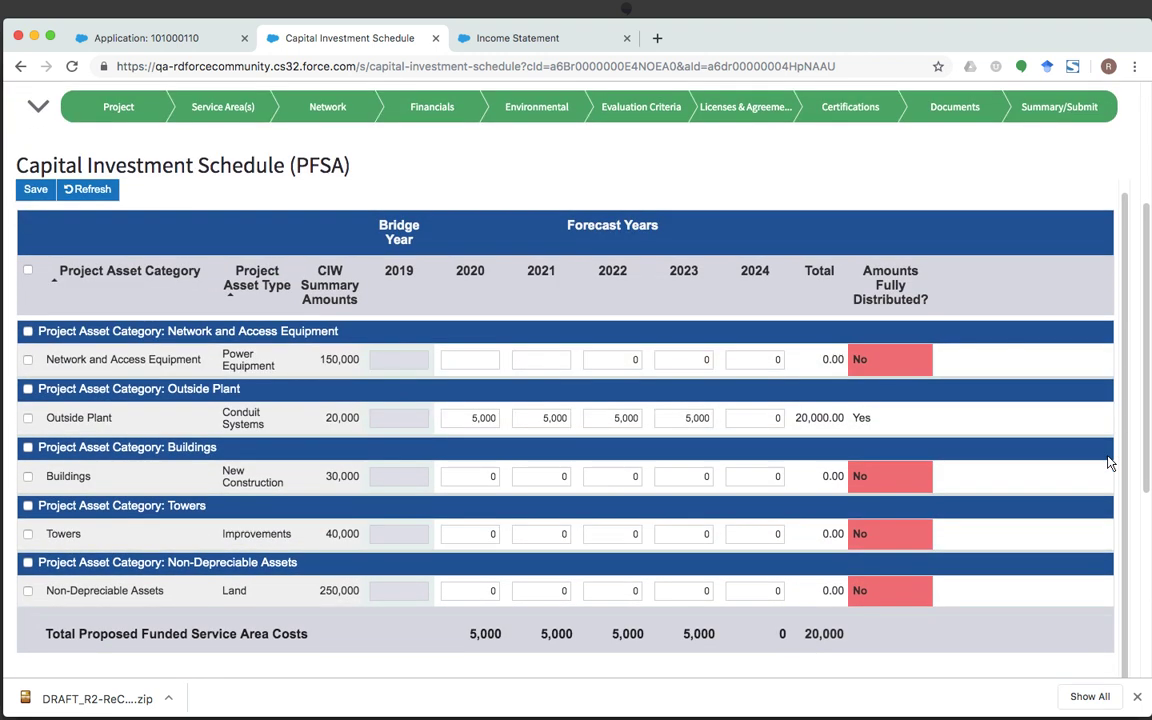
Step: Allocate 10000 to the Towers improvements in each of the years 2020 through 2023 and save the schedule
left_click(490, 536)
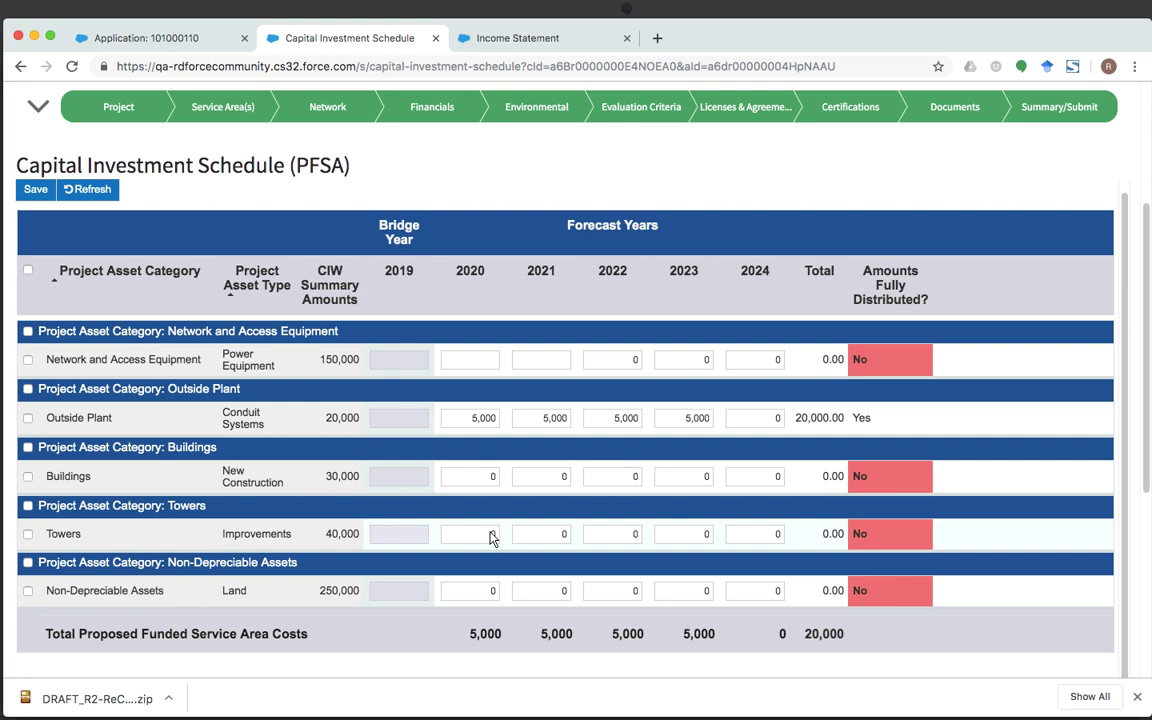
left_click_drag(490, 533, 498, 533)
type("10000")
key("Tab")
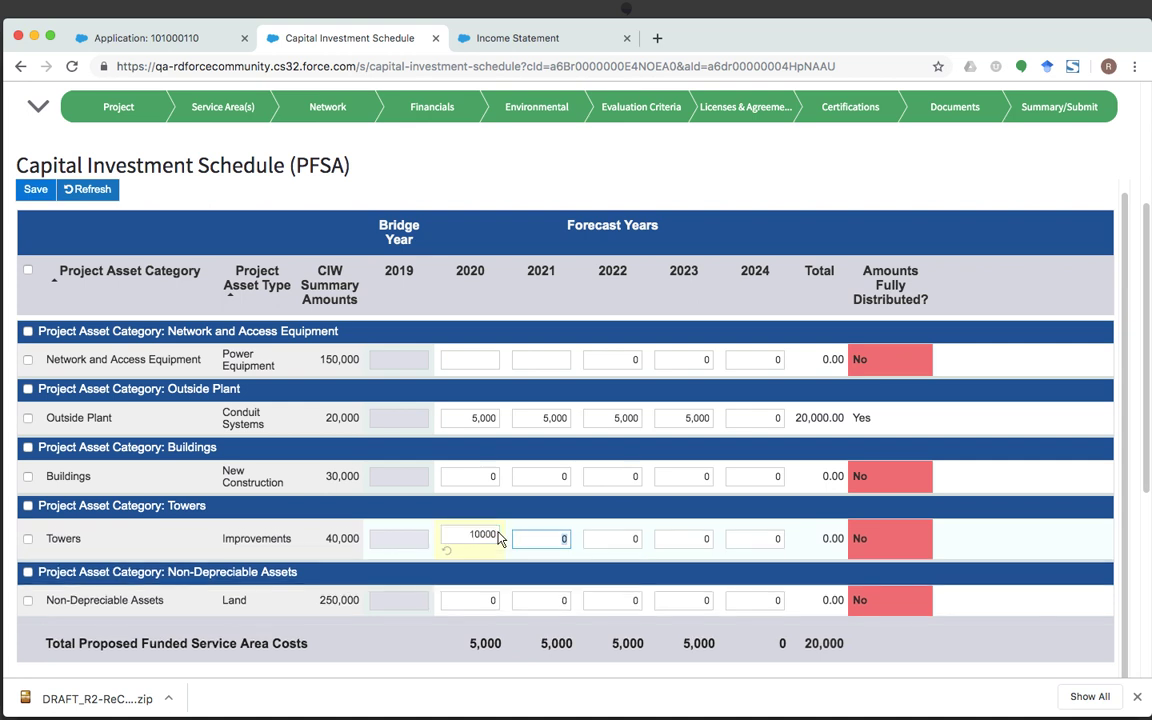
type("10000")
key("Tab")
type("10000")
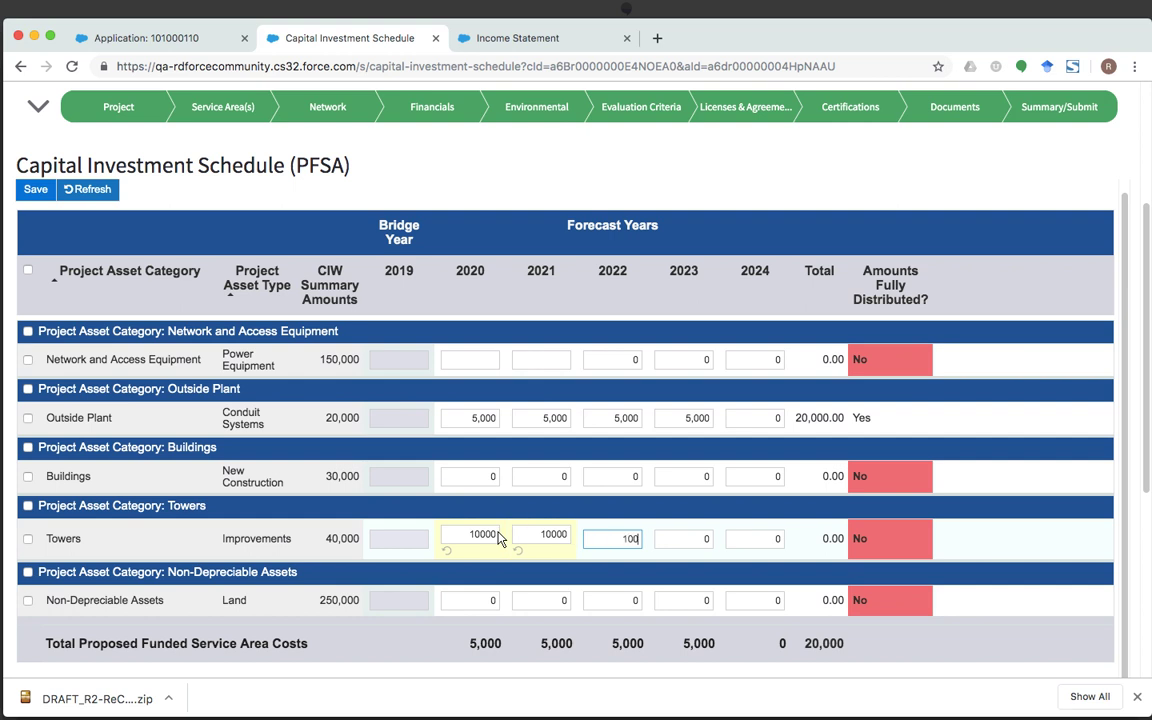
key("Tab")
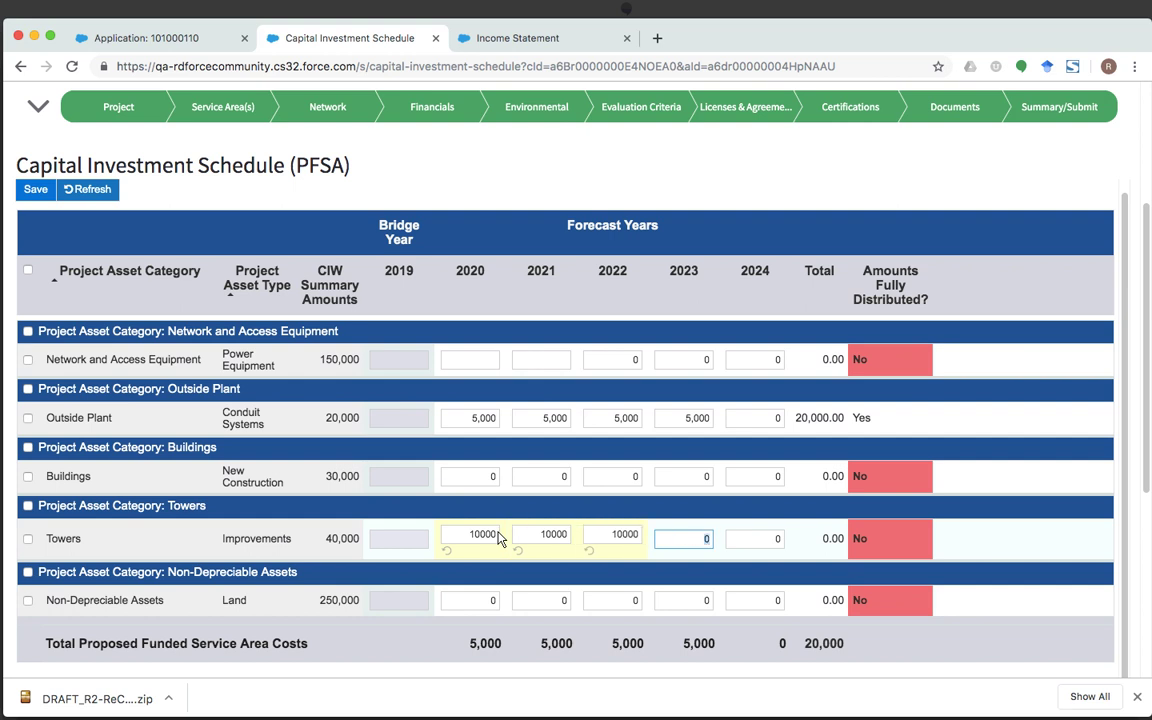
type("10000")
key("Tab")
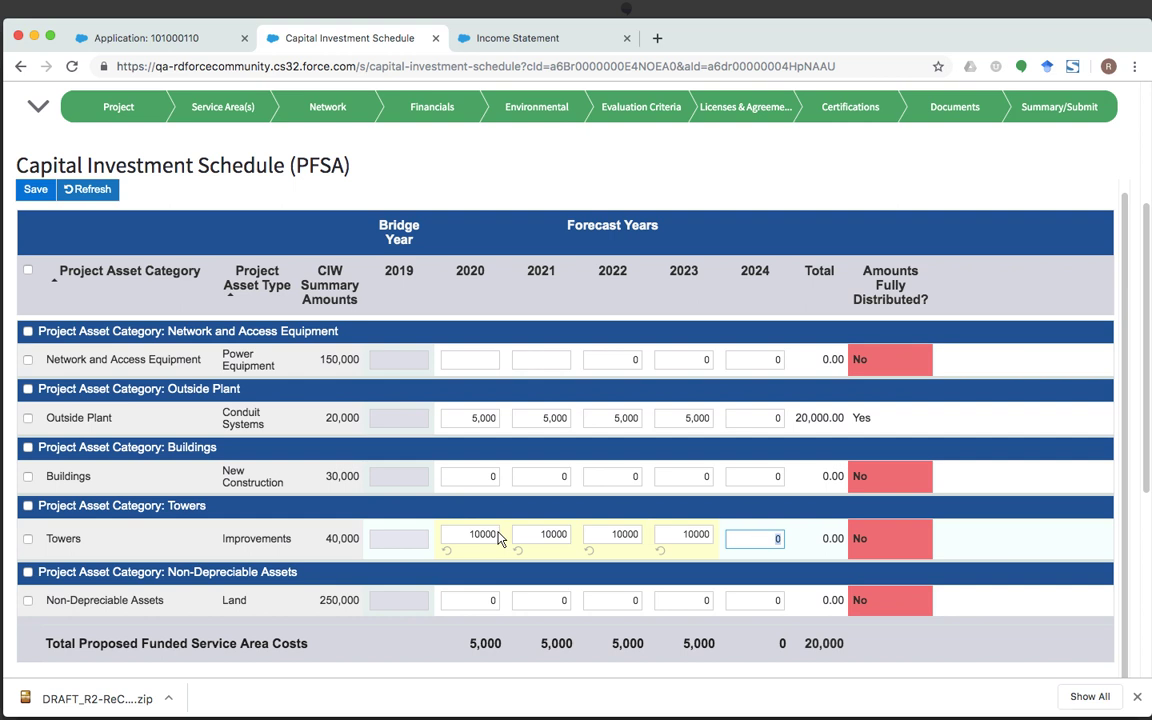
scroll(430, 574, "down", 1)
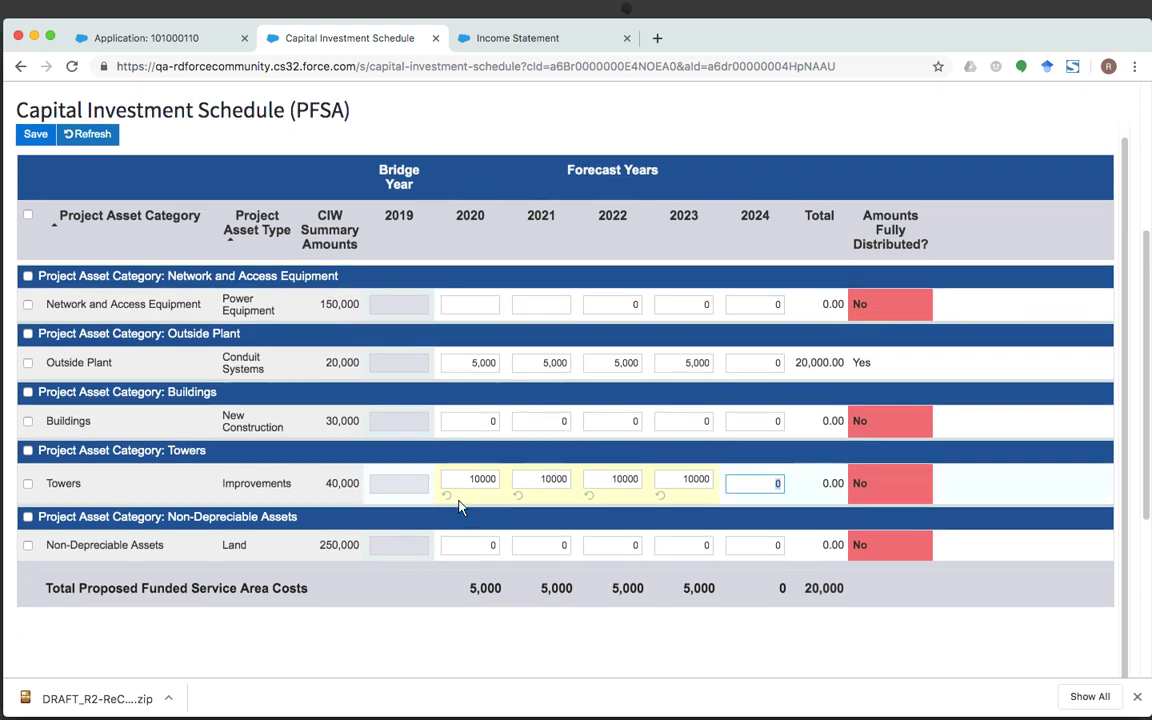
scroll(460, 503, "up", 1)
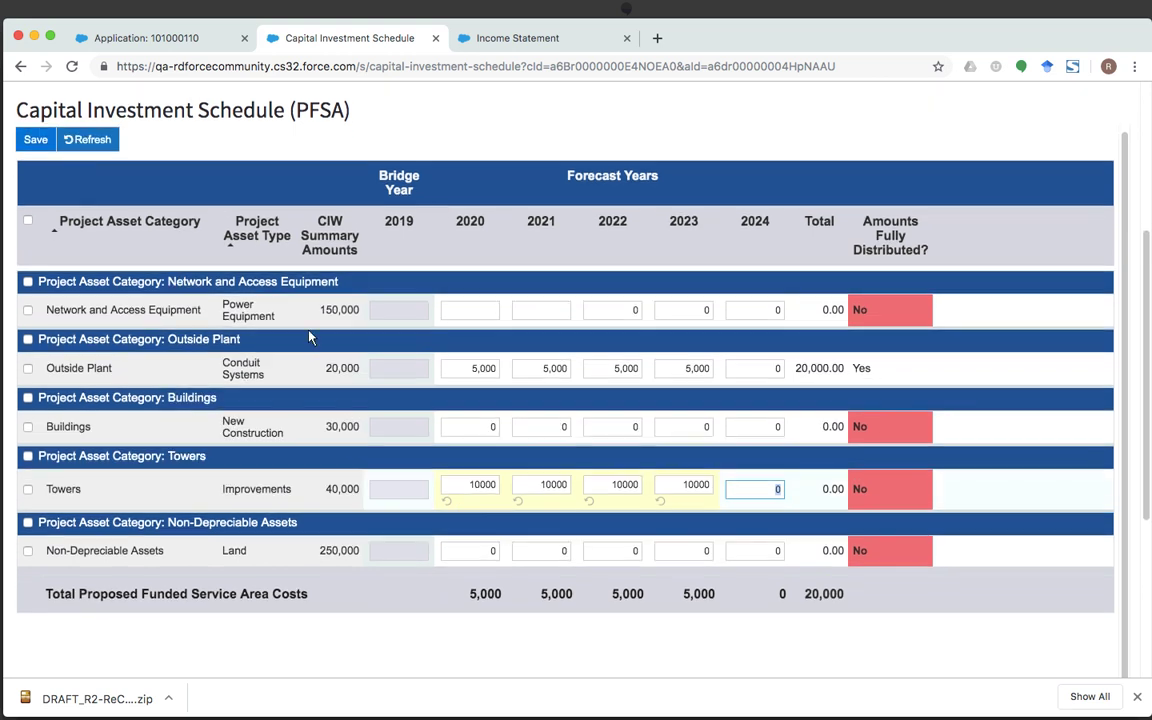
left_click(36, 140)
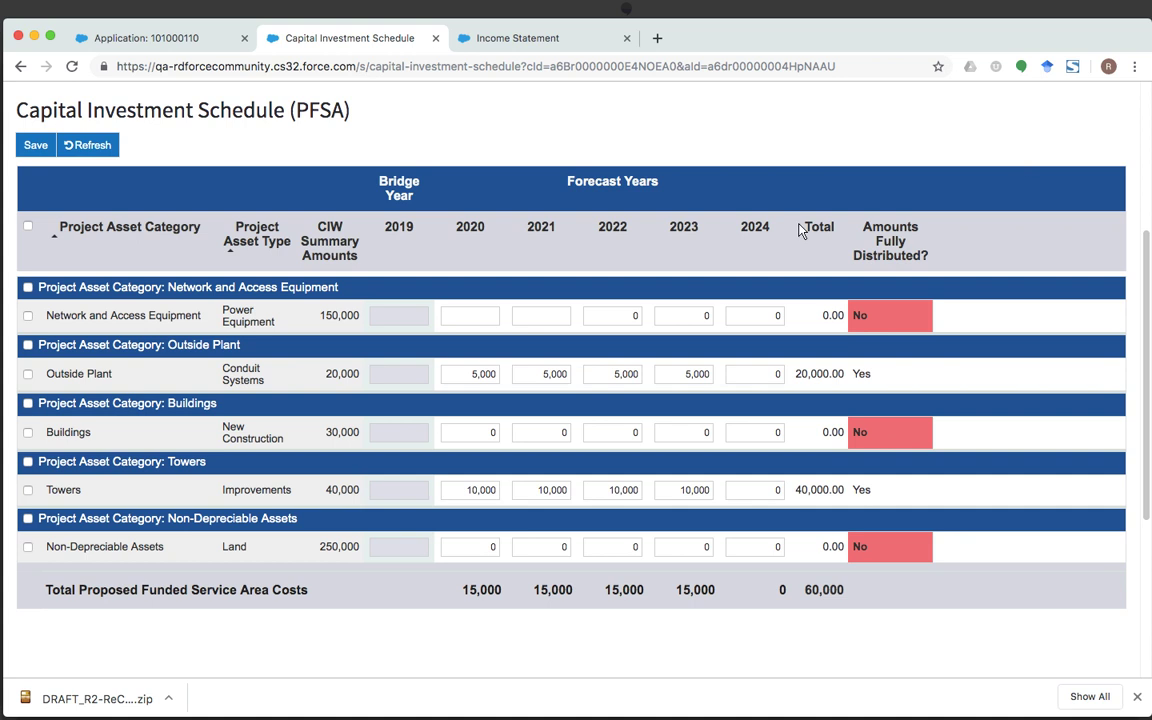
Step: Open the Annual Capital Investment page of the Capital Investment Schedule and review its yearly funding amounts
scroll(681, 321, "up", 2)
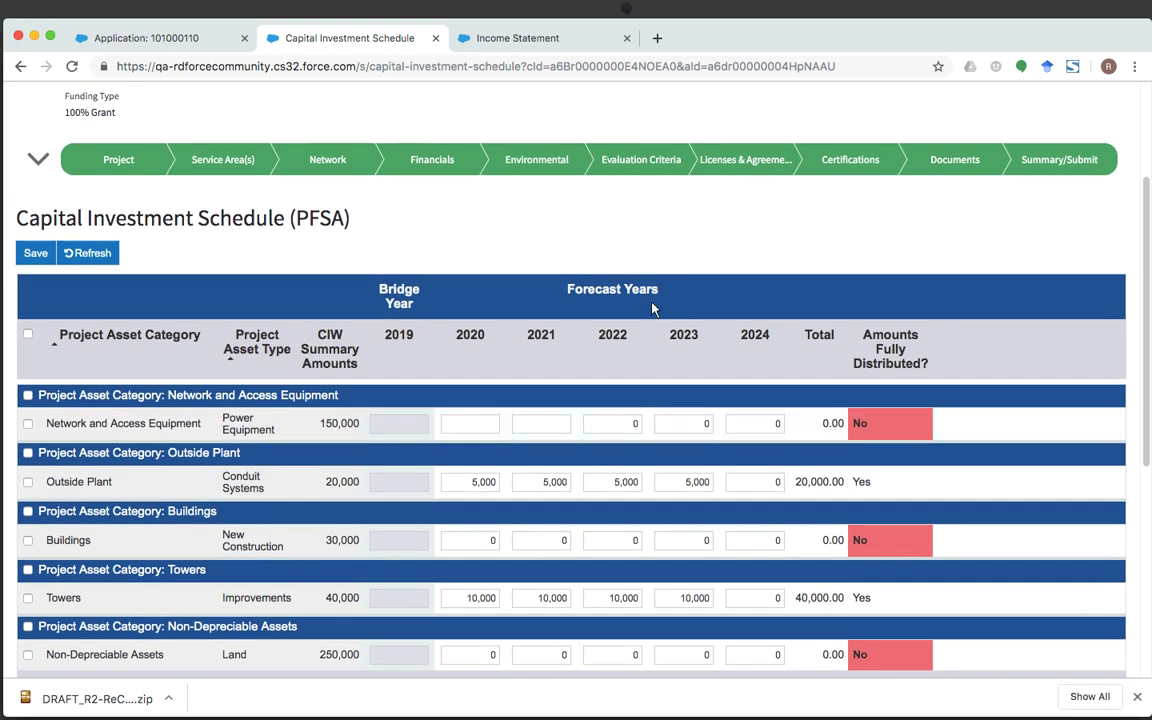
left_click(362, 162)
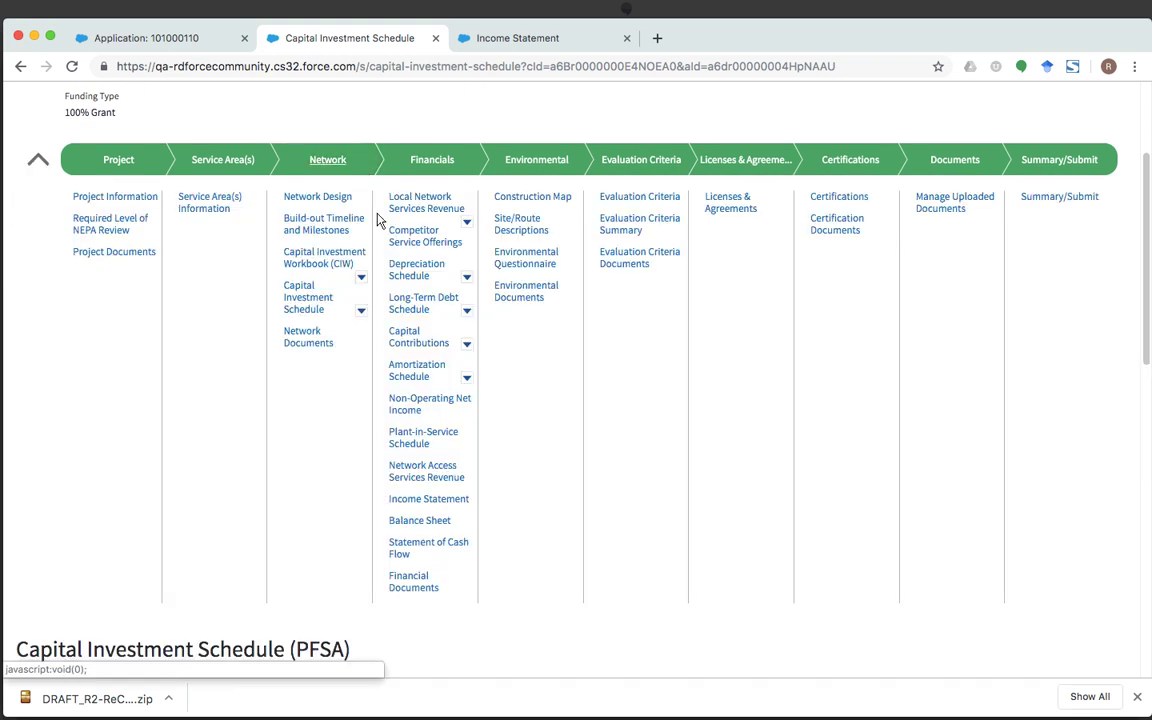
left_click(359, 313)
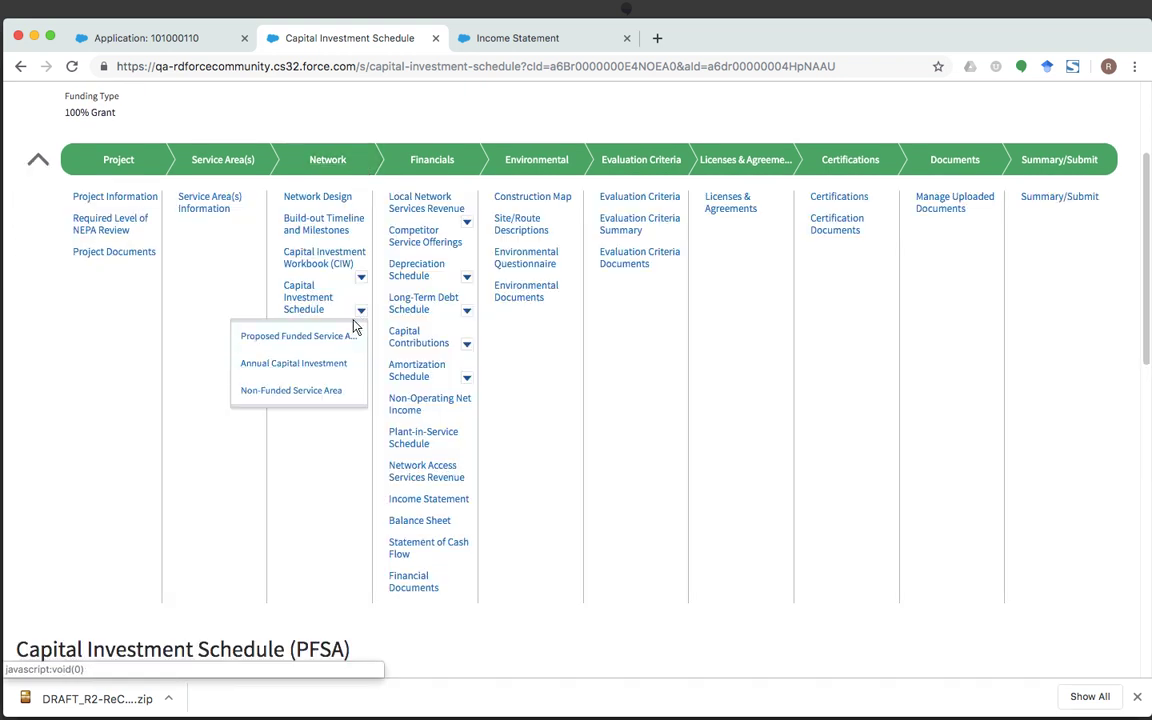
left_click(311, 373)
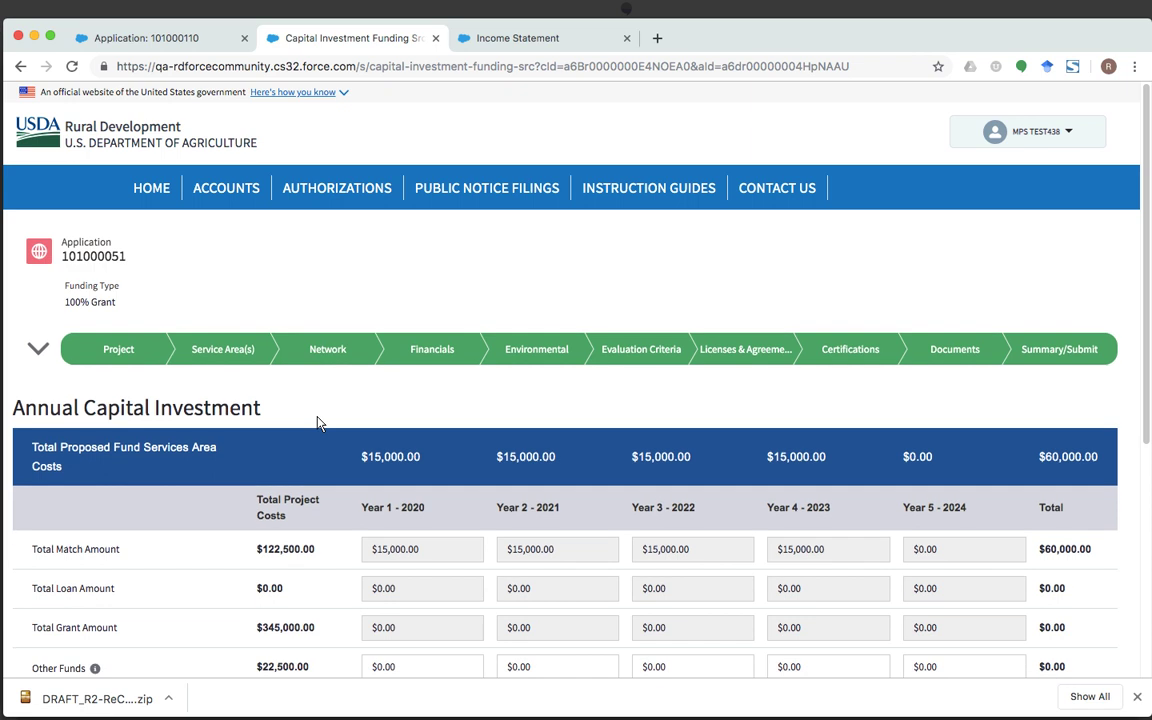
scroll(317, 424, "down", 3)
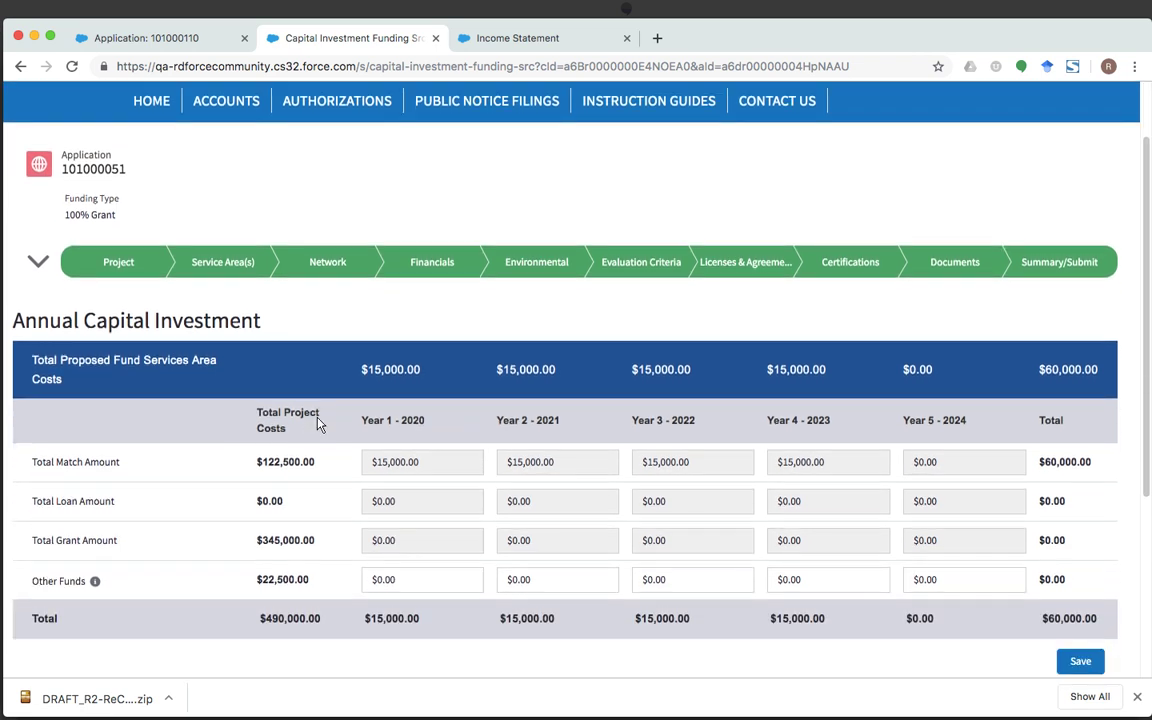
scroll(318, 424, "down", 1)
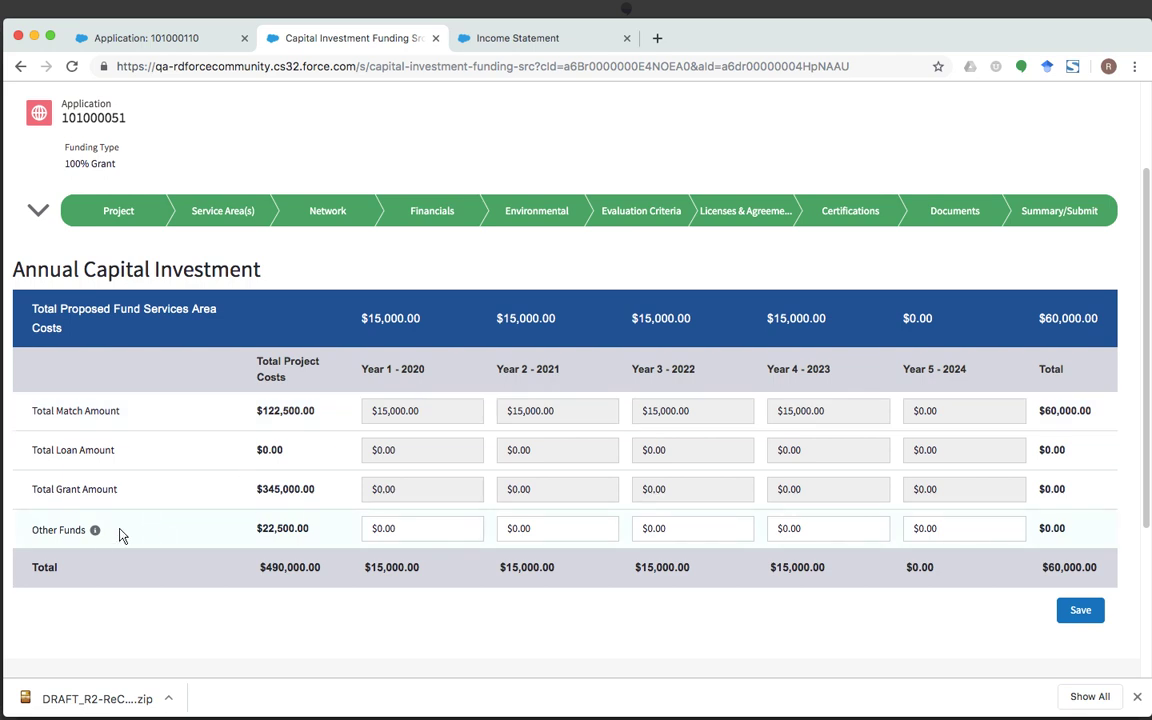
Step: Check the Other Funds guidance, submit the annual capital investment allocation for saving and dismiss the resulting notices
mouse_move(98, 541)
left_click(1077, 616)
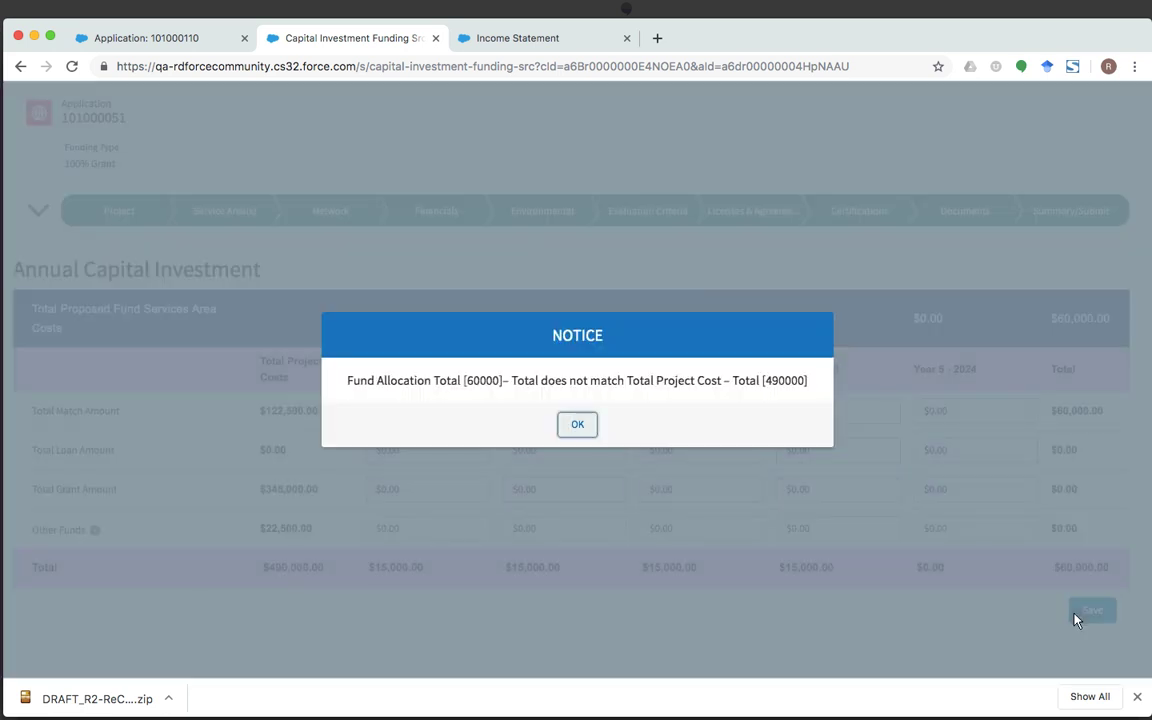
left_click(567, 433)
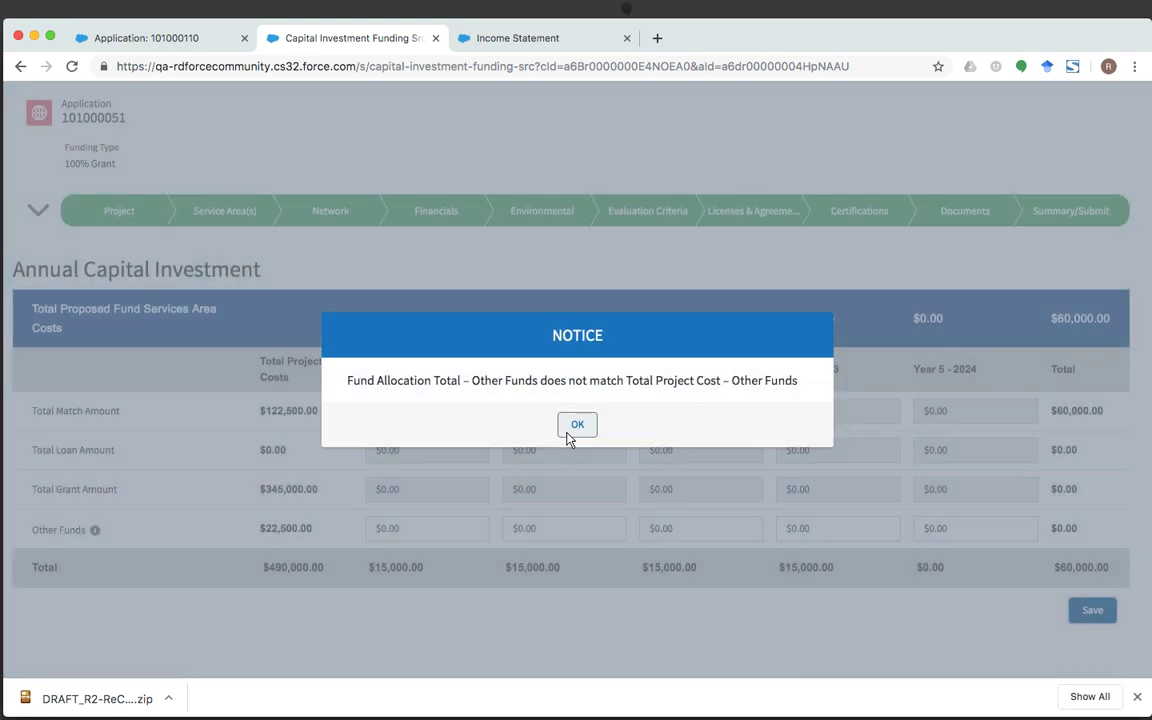
left_click(567, 433)
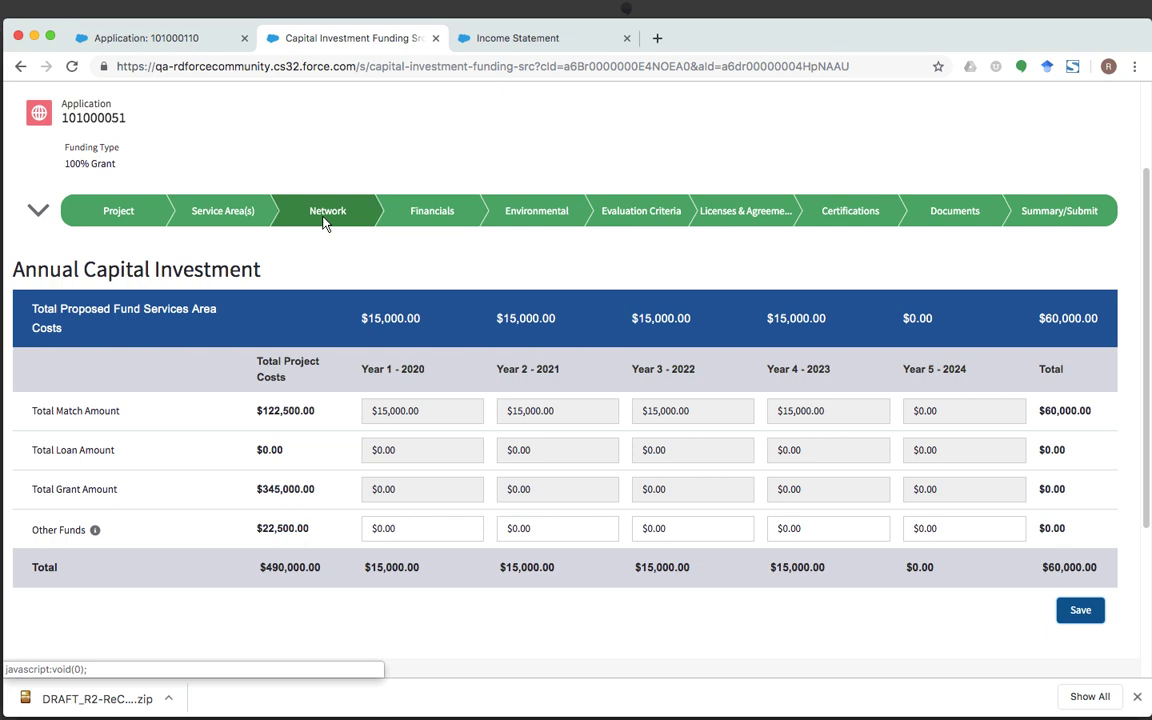
Step: Open the Service Offerings page of the Local Network Services Revenue section and review the service offering summary
left_click(427, 217)
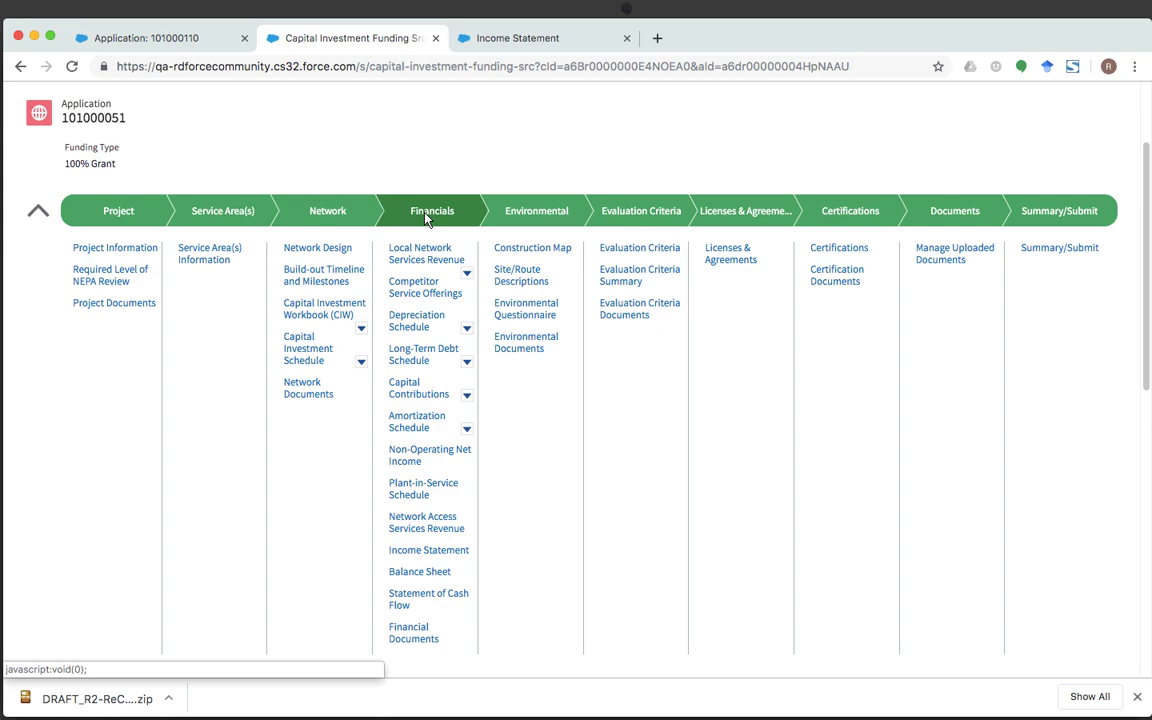
left_click(466, 274)
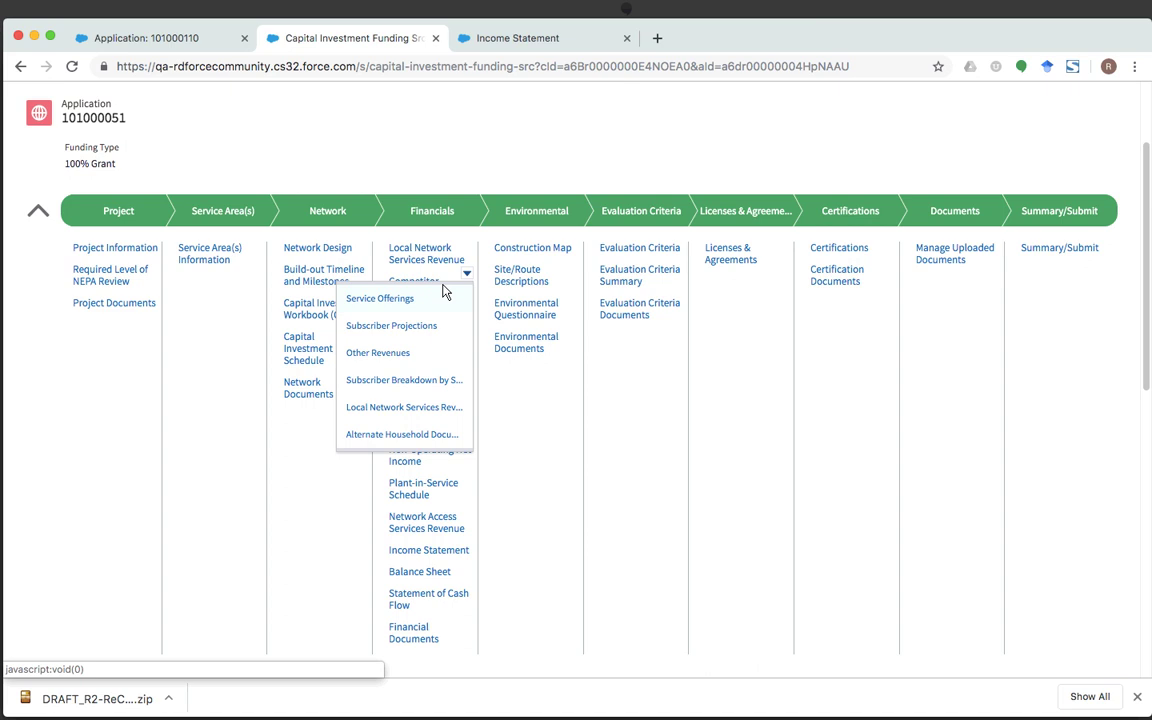
left_click(380, 298)
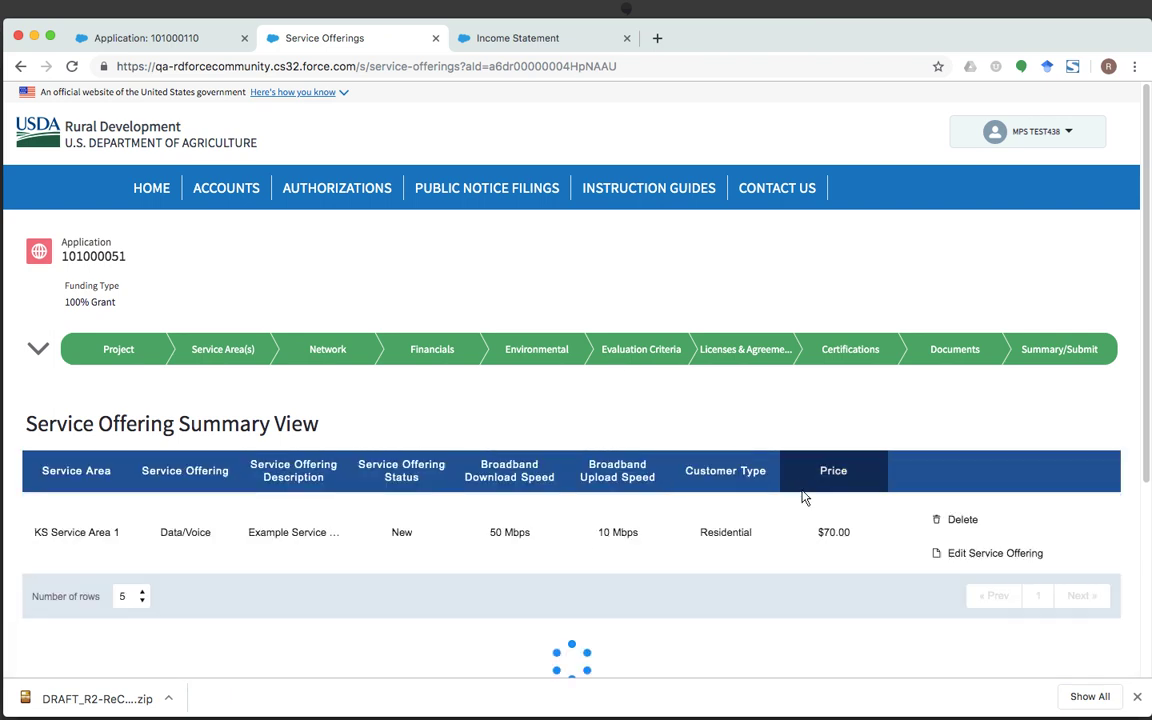
scroll(815, 435, "down", 3)
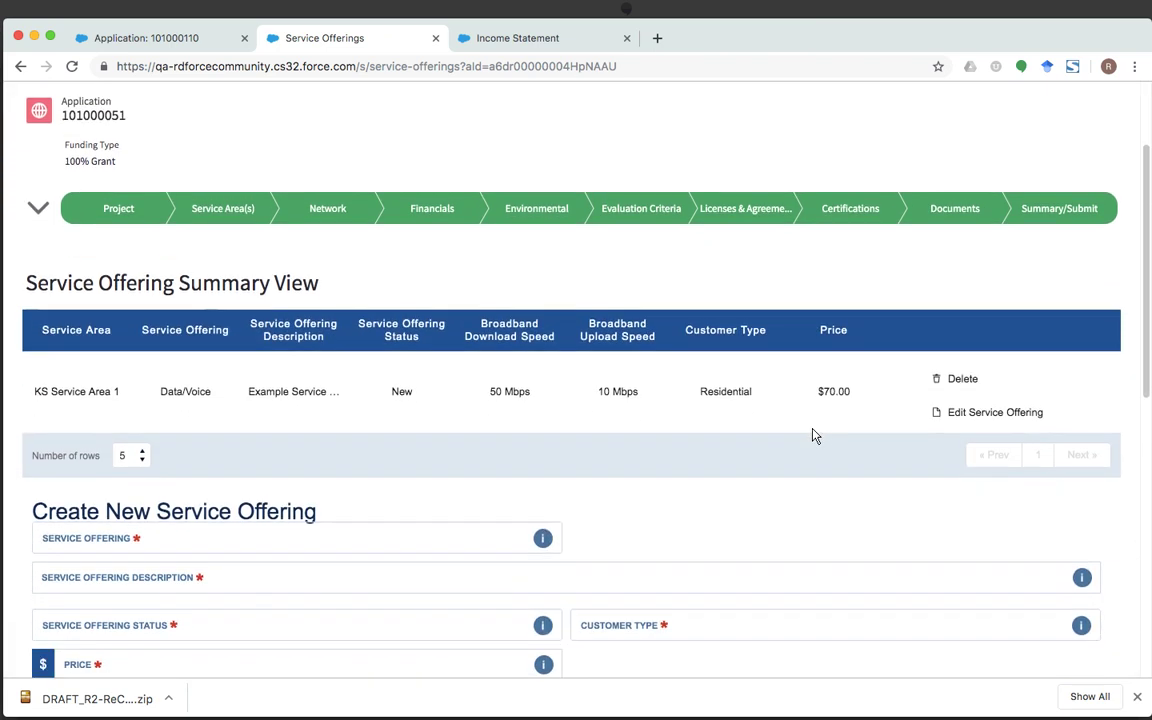
Step: Open the KS Service Area 1 service offering for editing and review its offering type options and description
left_click(970, 416)
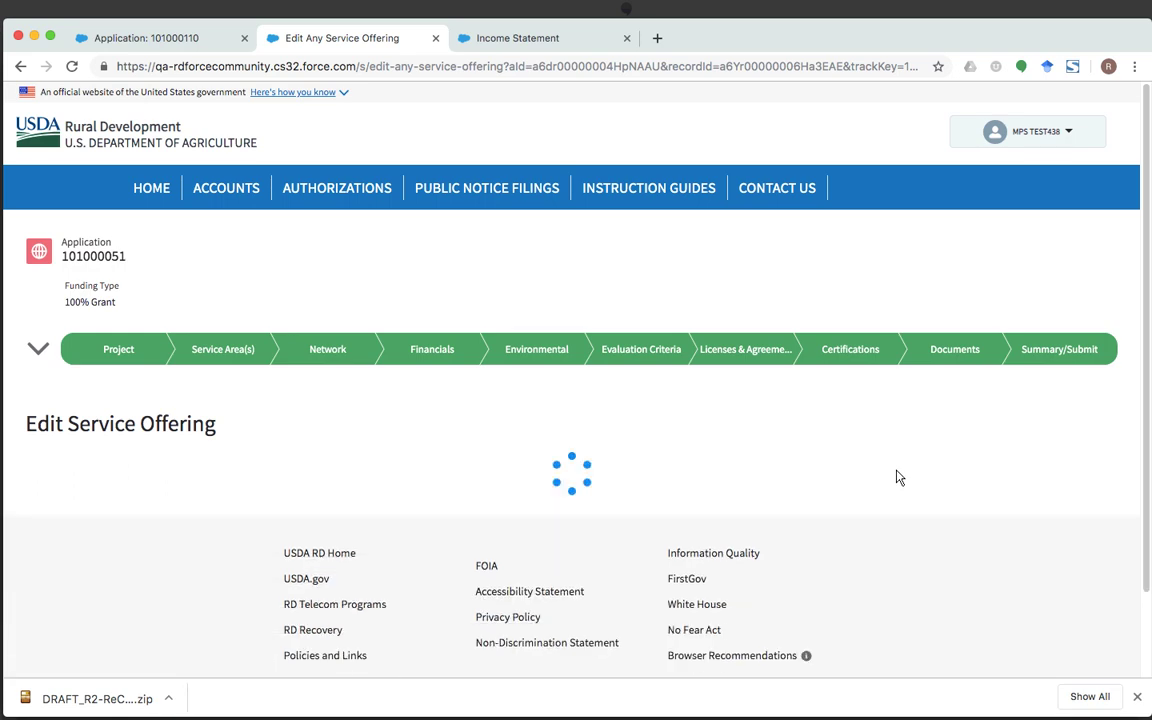
scroll(897, 477, "down", 3)
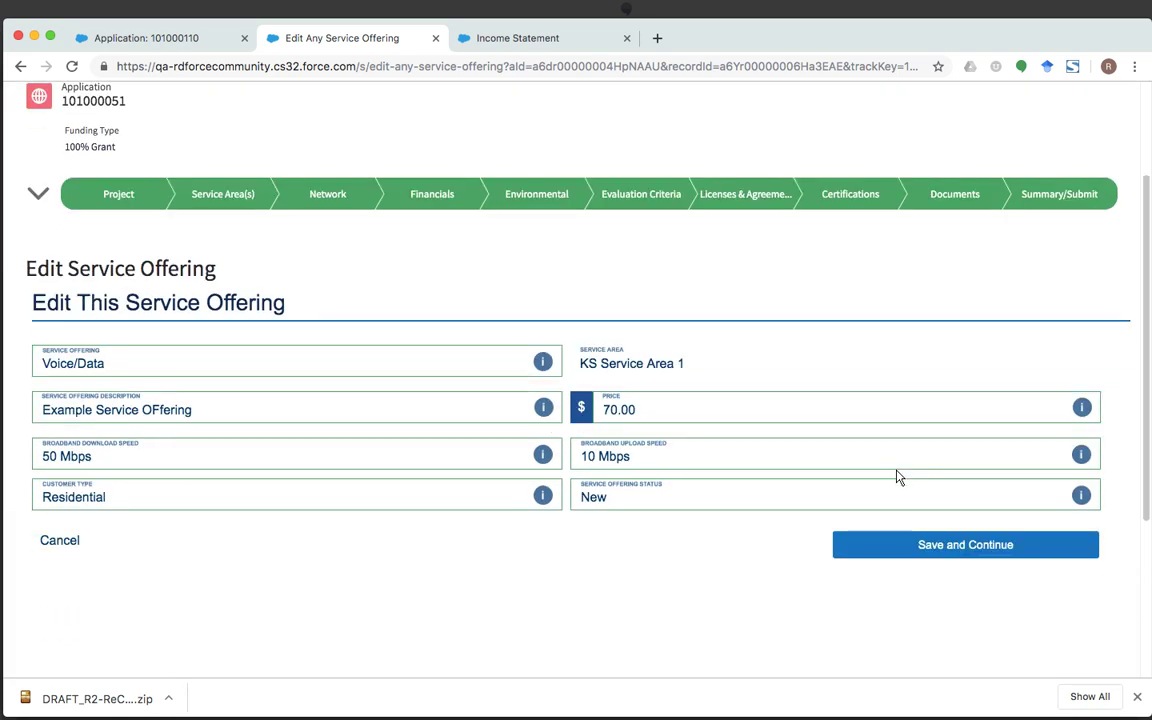
scroll(897, 477, "down", 1)
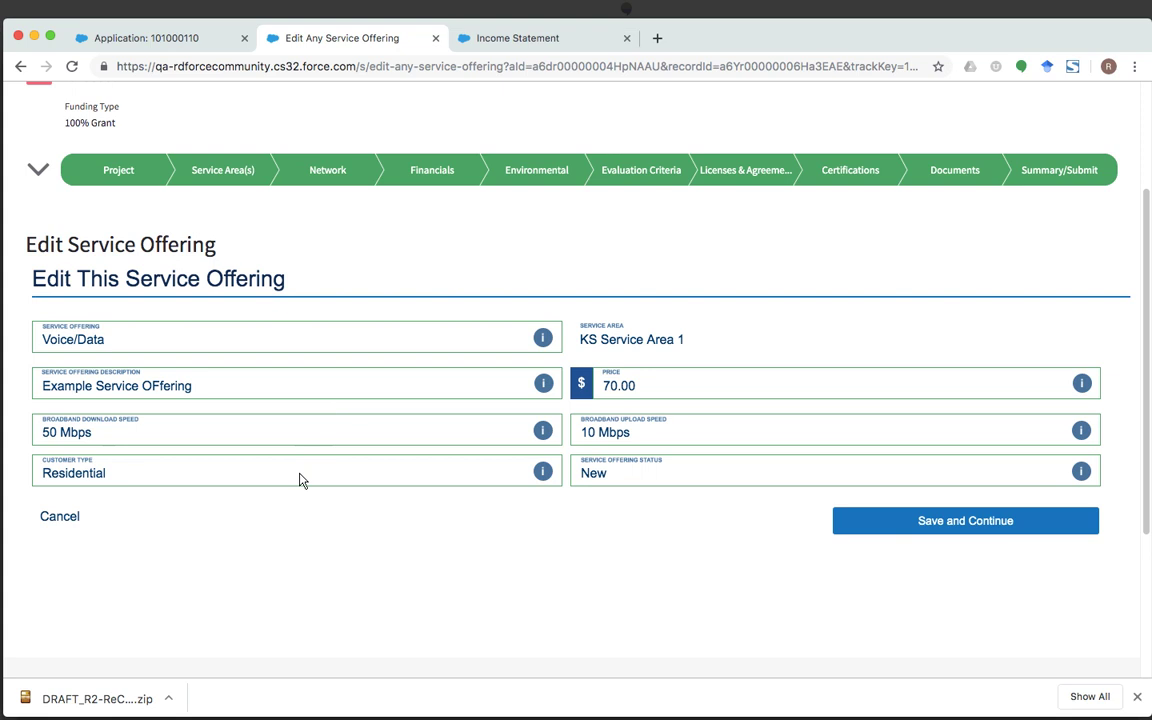
left_click(366, 346)
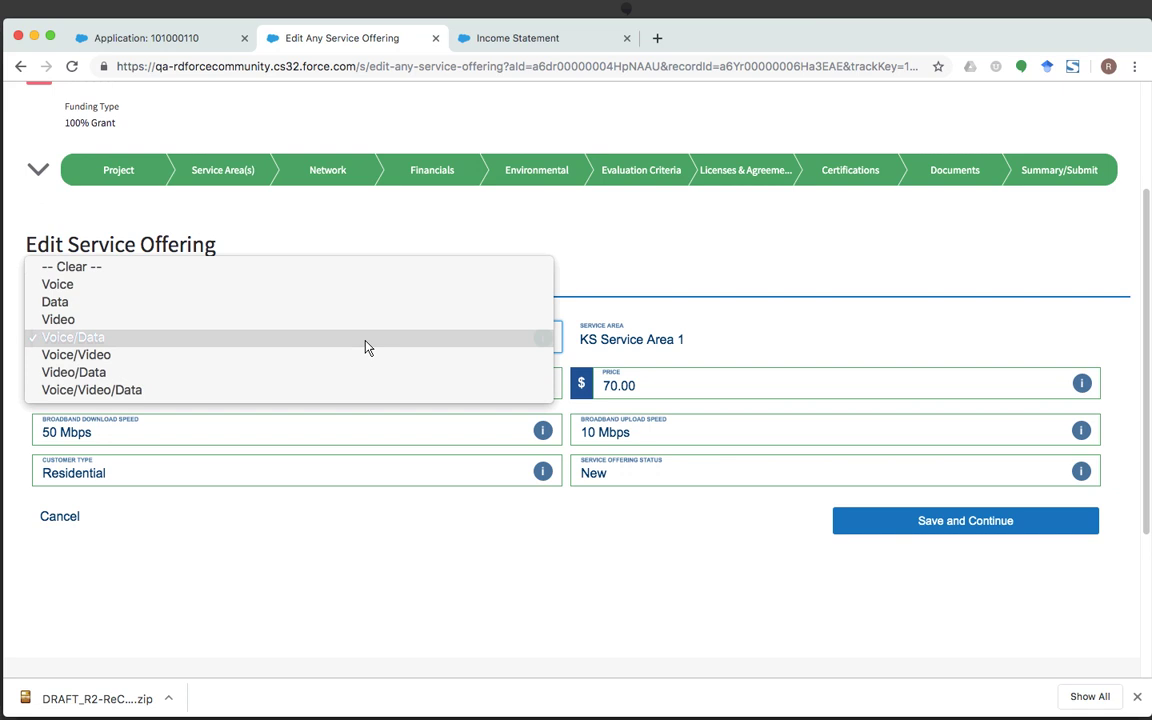
left_click(366, 342)
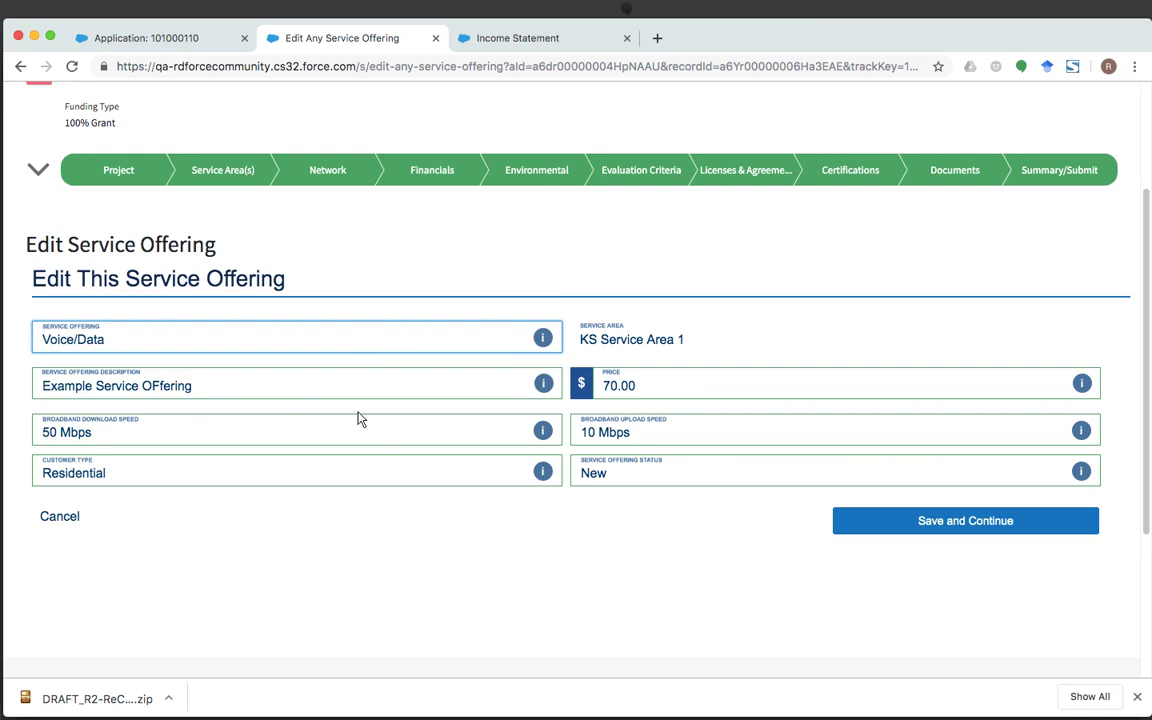
left_click(230, 392)
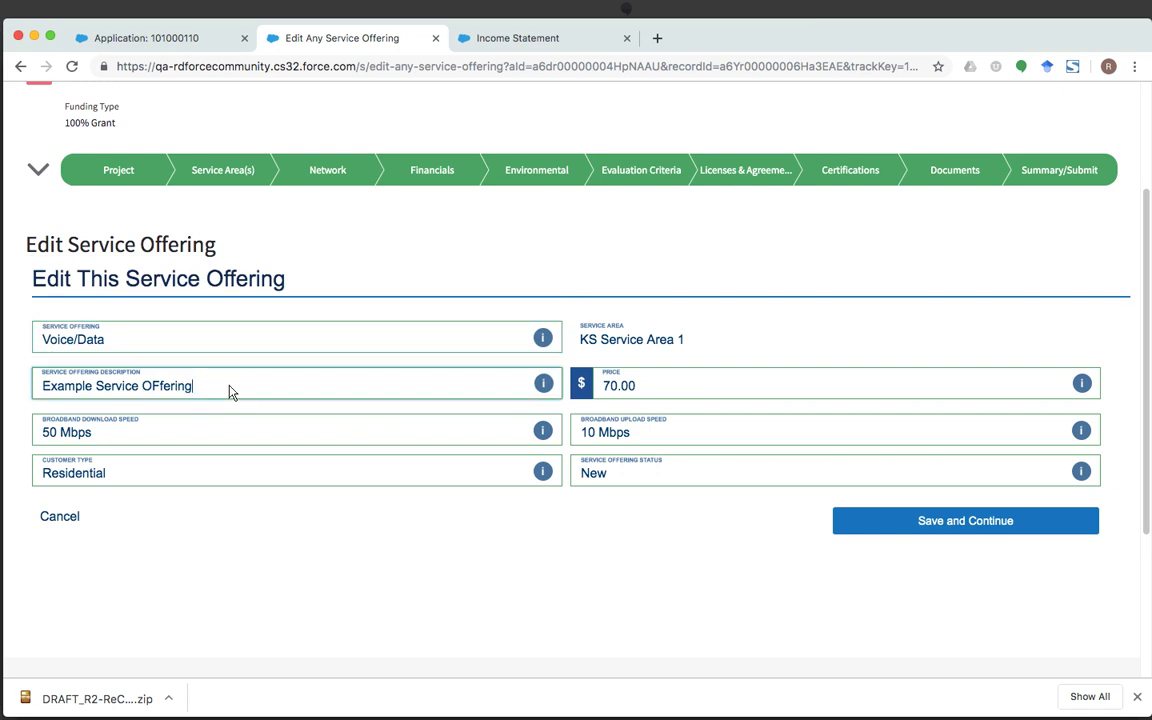
Step: Check the price and customer type guidance and the status options of the service offering, and save it
left_click(753, 386)
mouse_move(1081, 392)
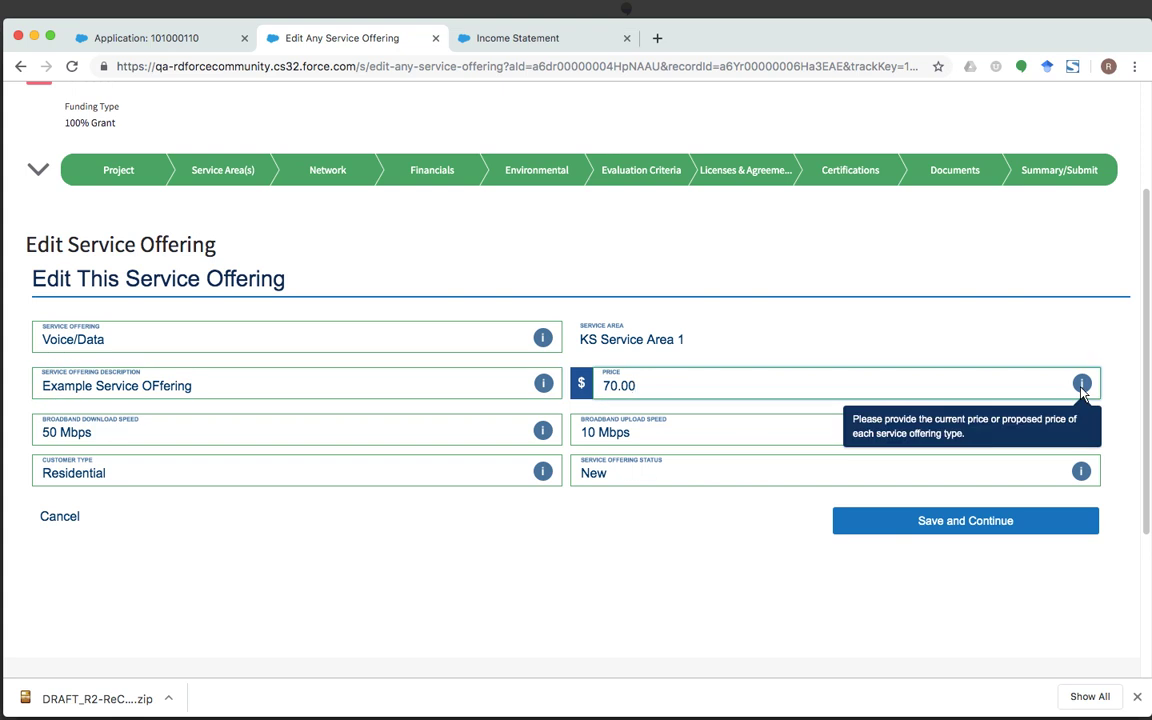
mouse_move(543, 437)
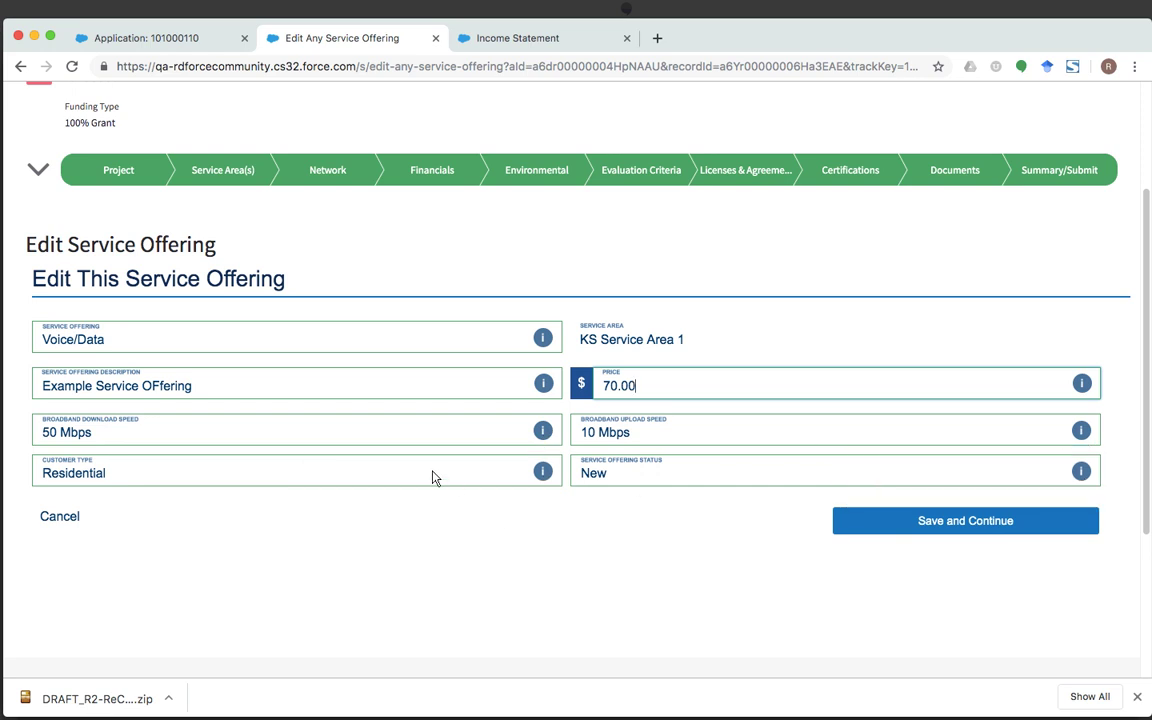
mouse_move(542, 474)
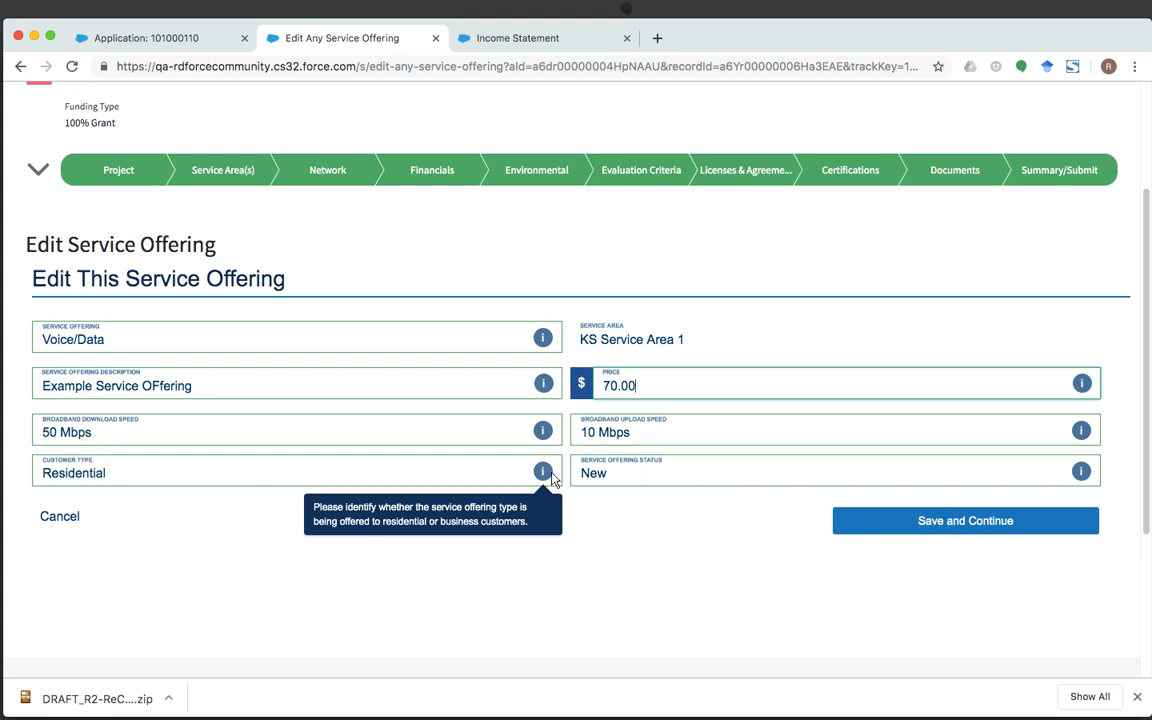
left_click(946, 471)
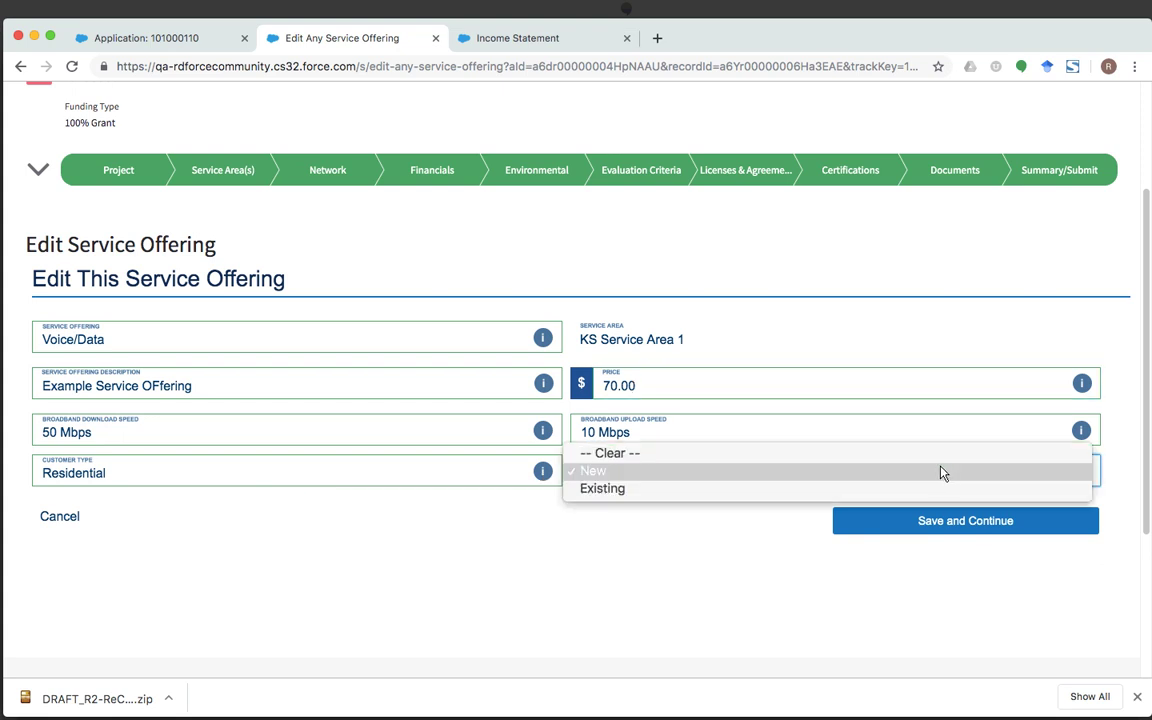
key("Escape")
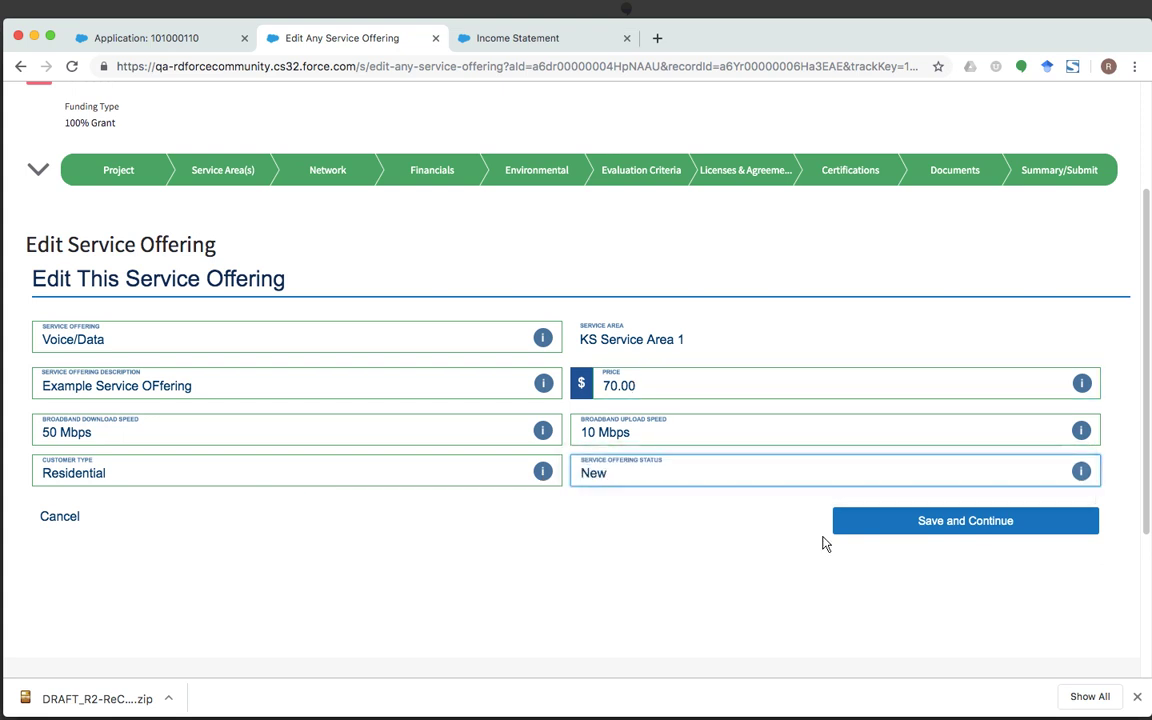
left_click(910, 522)
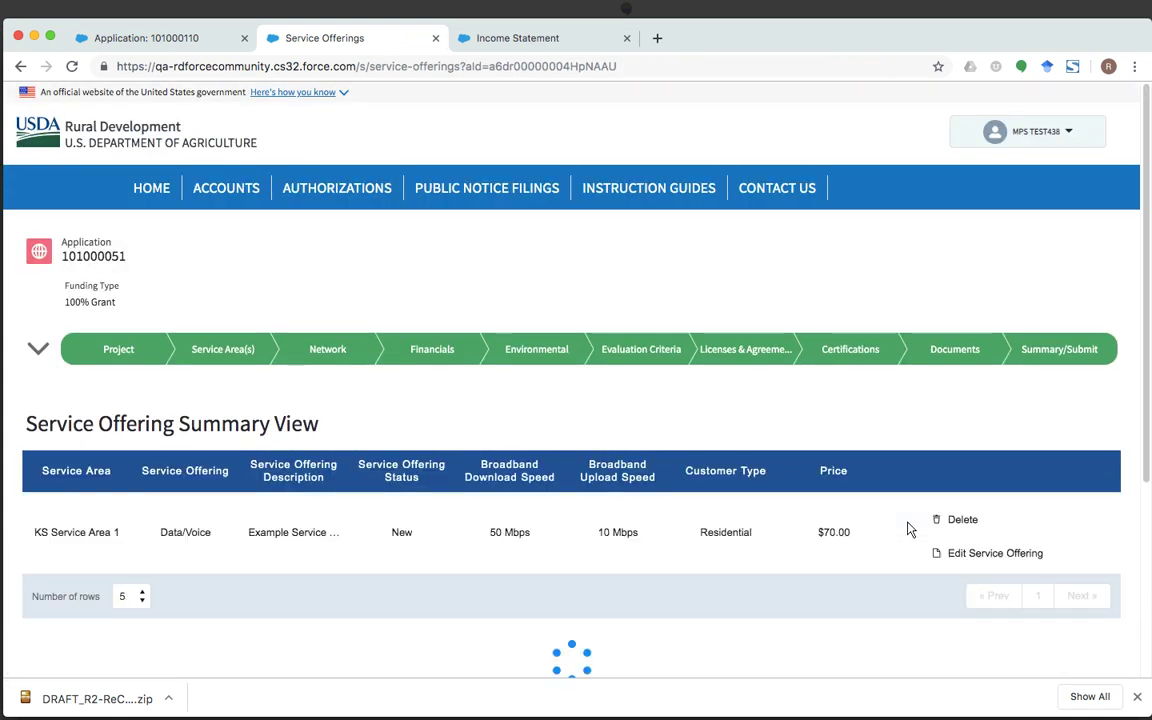
Step: Examine the service offering summary and the Create New Service Offering form, including its list of selectable service areas
scroll(754, 607, "down", 3)
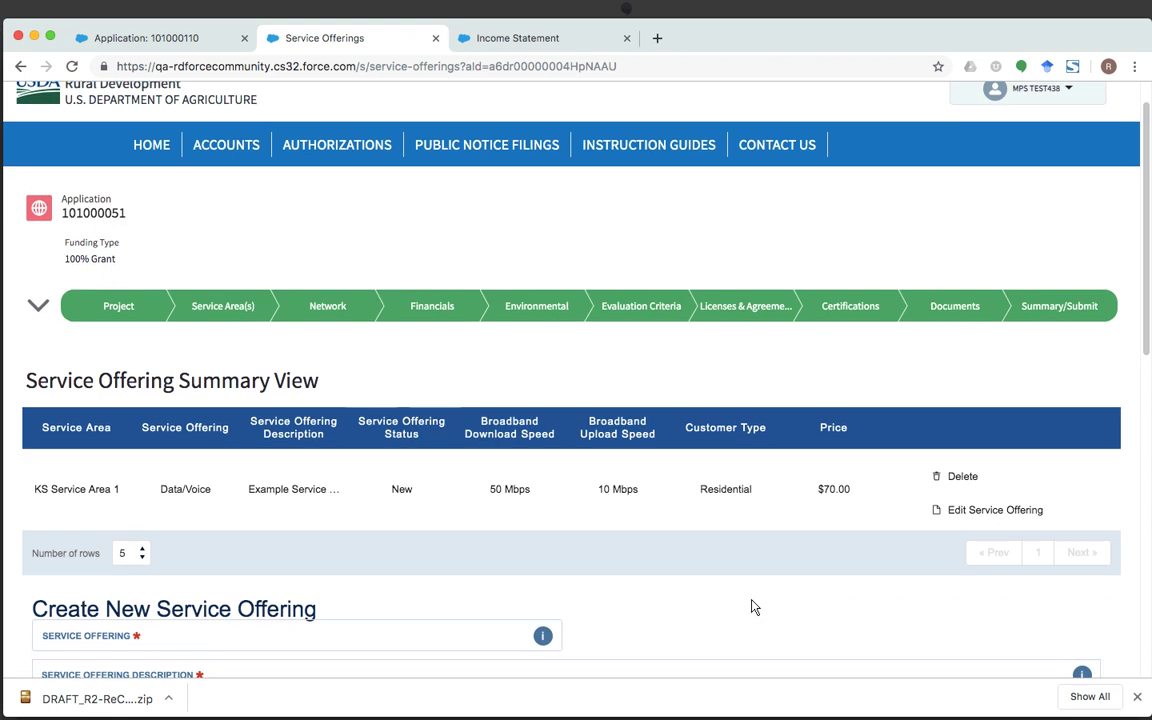
scroll(275, 432, "down", 5)
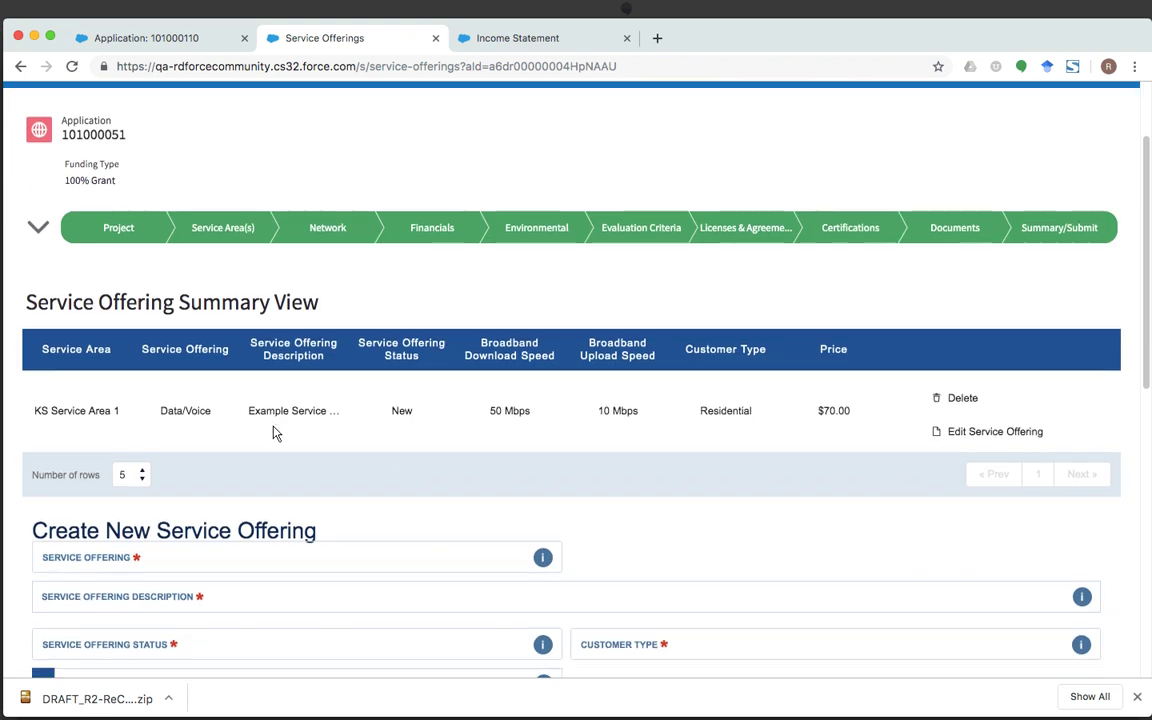
scroll(275, 432, "down", 3)
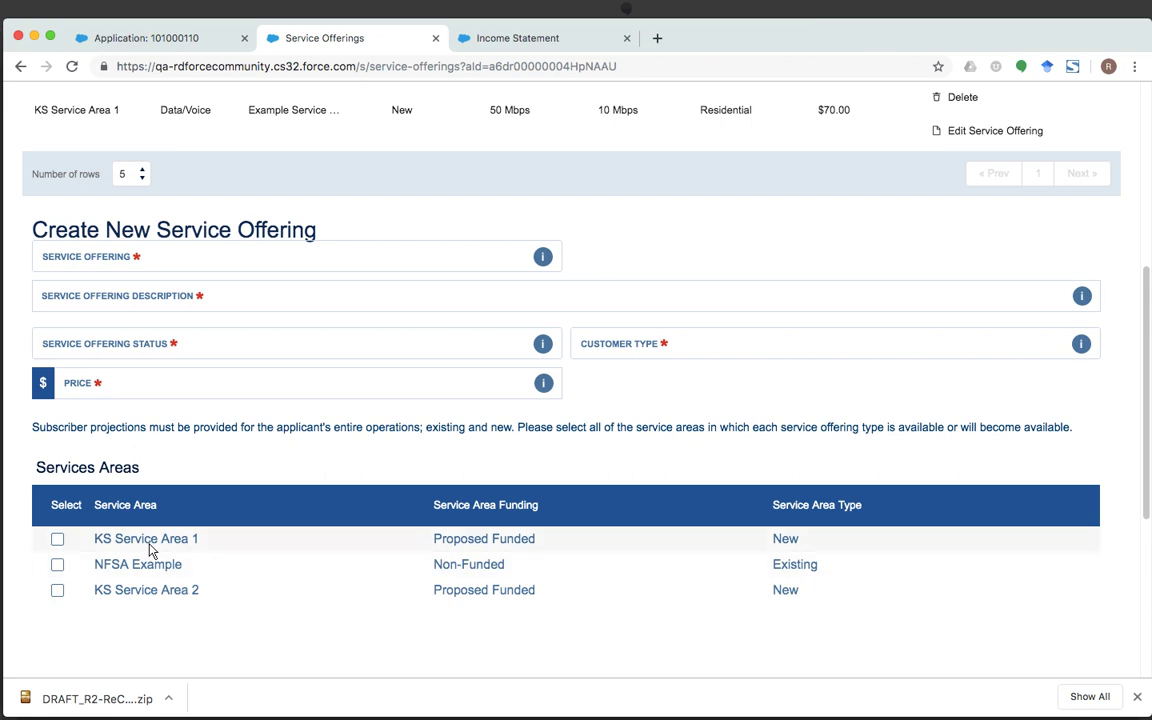
scroll(363, 532, "up", 5)
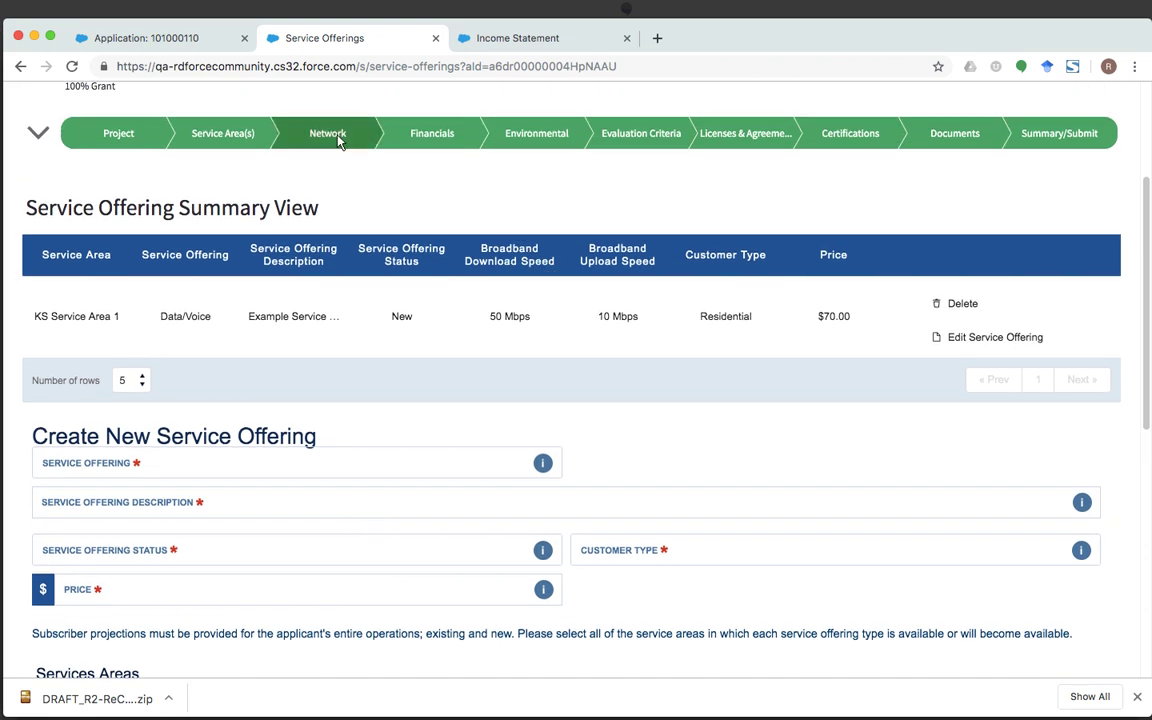
scroll(545, 489, "down", 8)
scroll(545, 489, "up", 1)
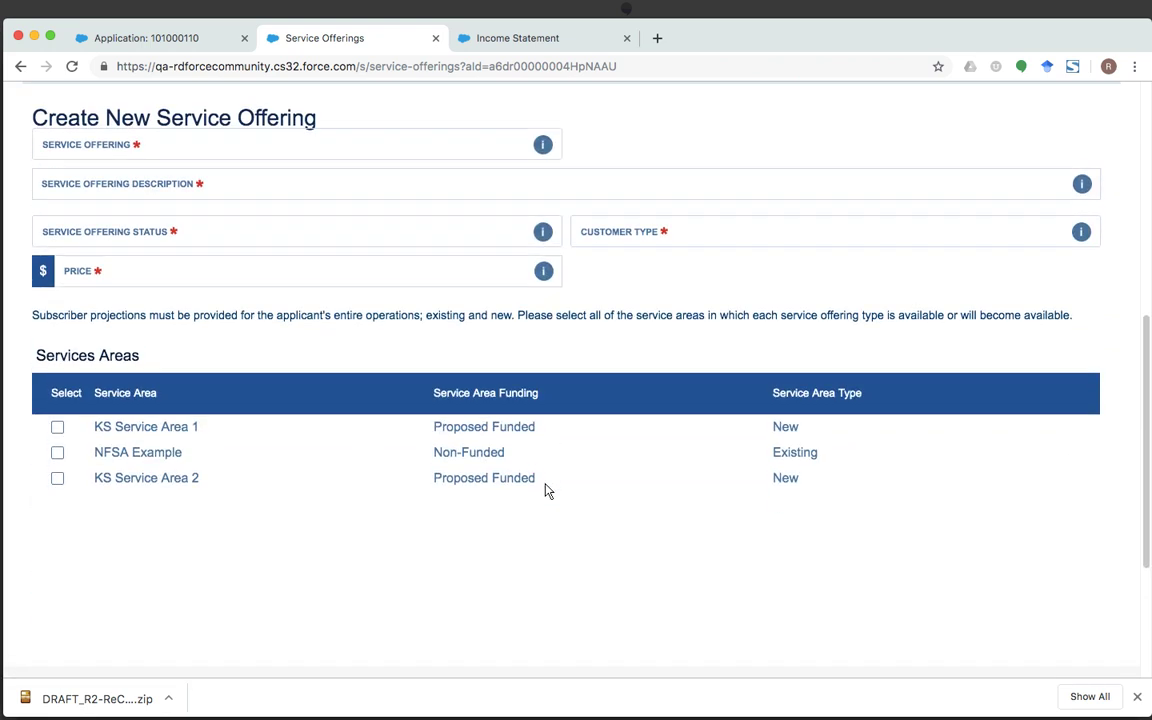
scroll(545, 489, "down", 1)
scroll(545, 489, "up", 12)
Step: Open the Subscriber Projections page of the Local Network Services Revenue section and expand KS Service Area 1
mouse_move(330, 290)
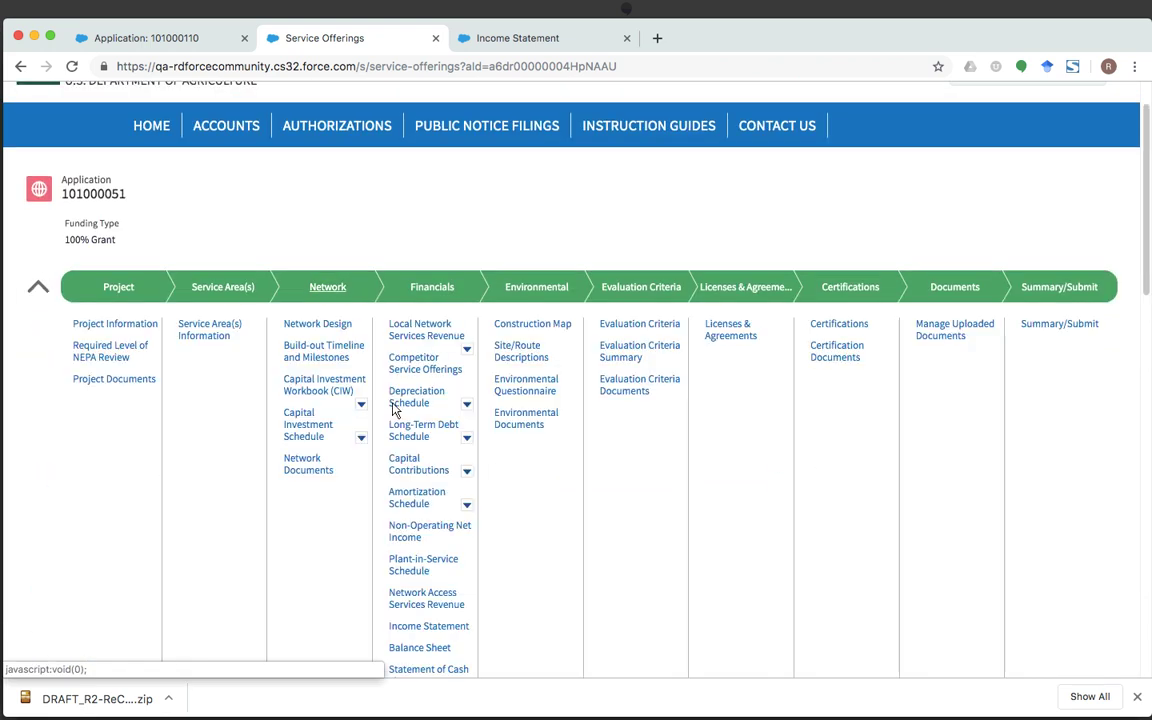
left_click(467, 352)
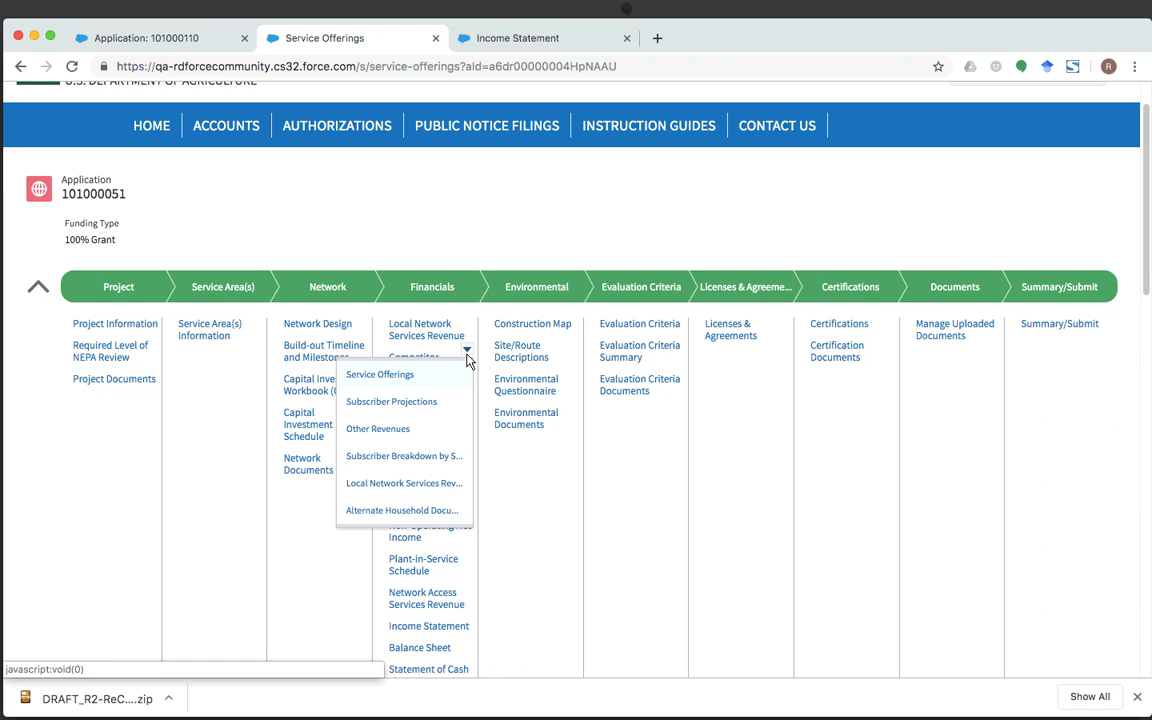
left_click(421, 405)
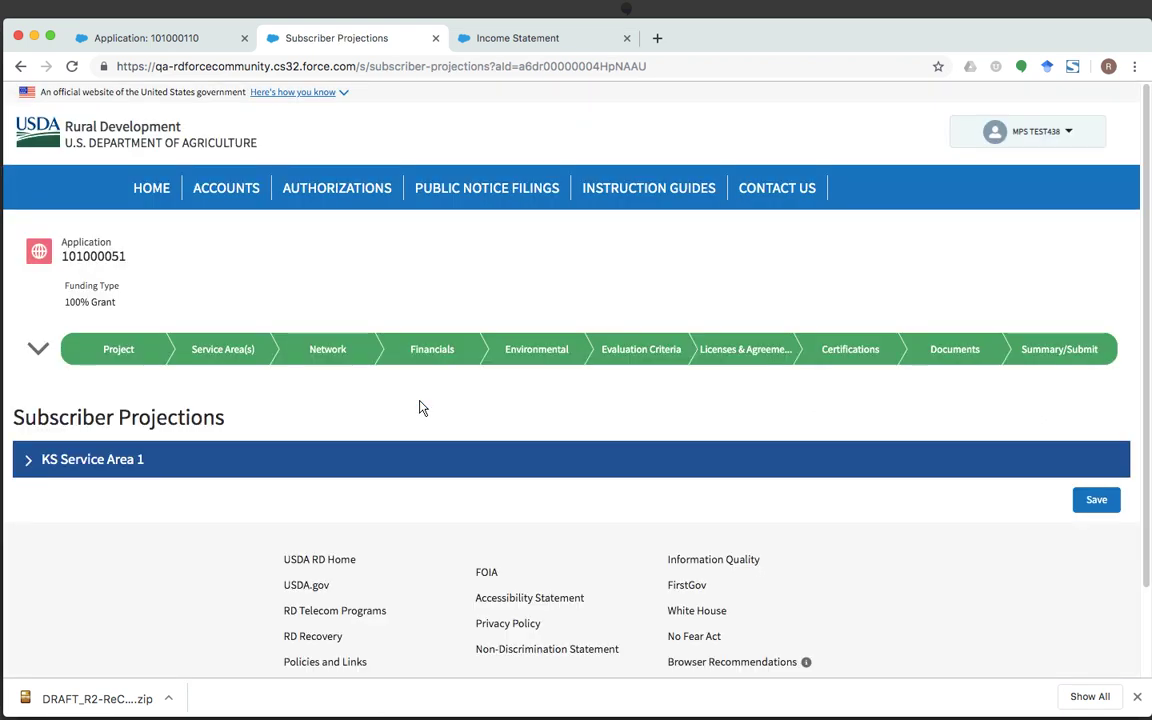
left_click(30, 461)
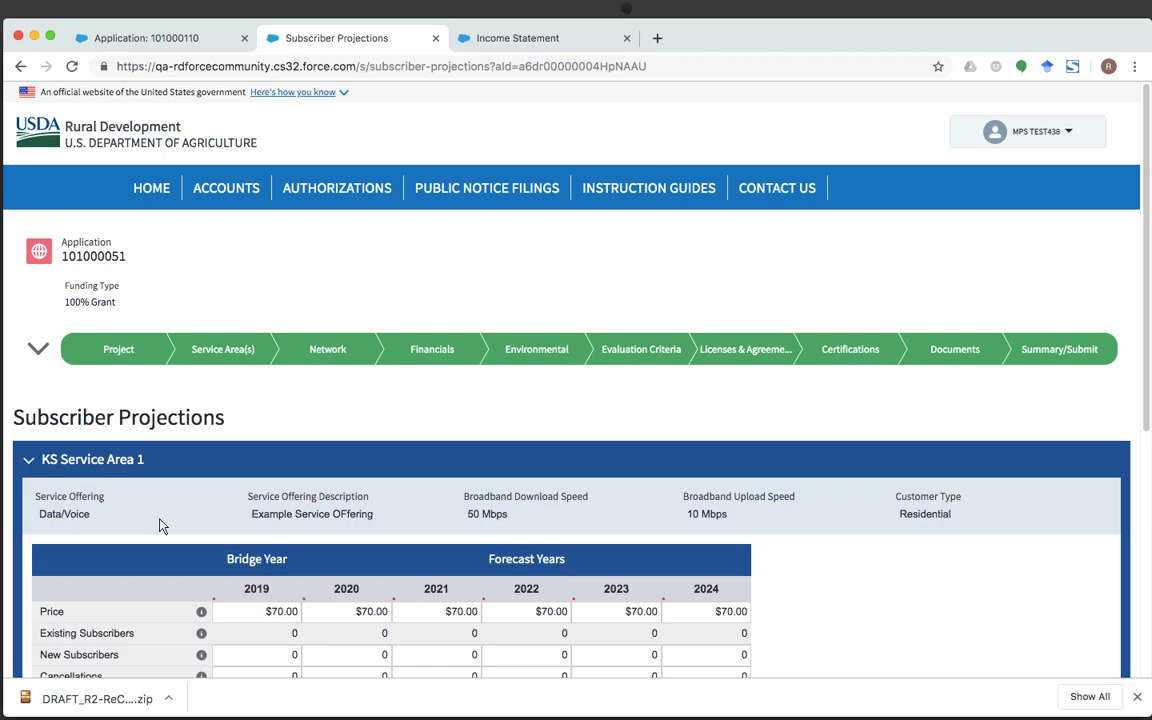
scroll(160, 525, "down", 3)
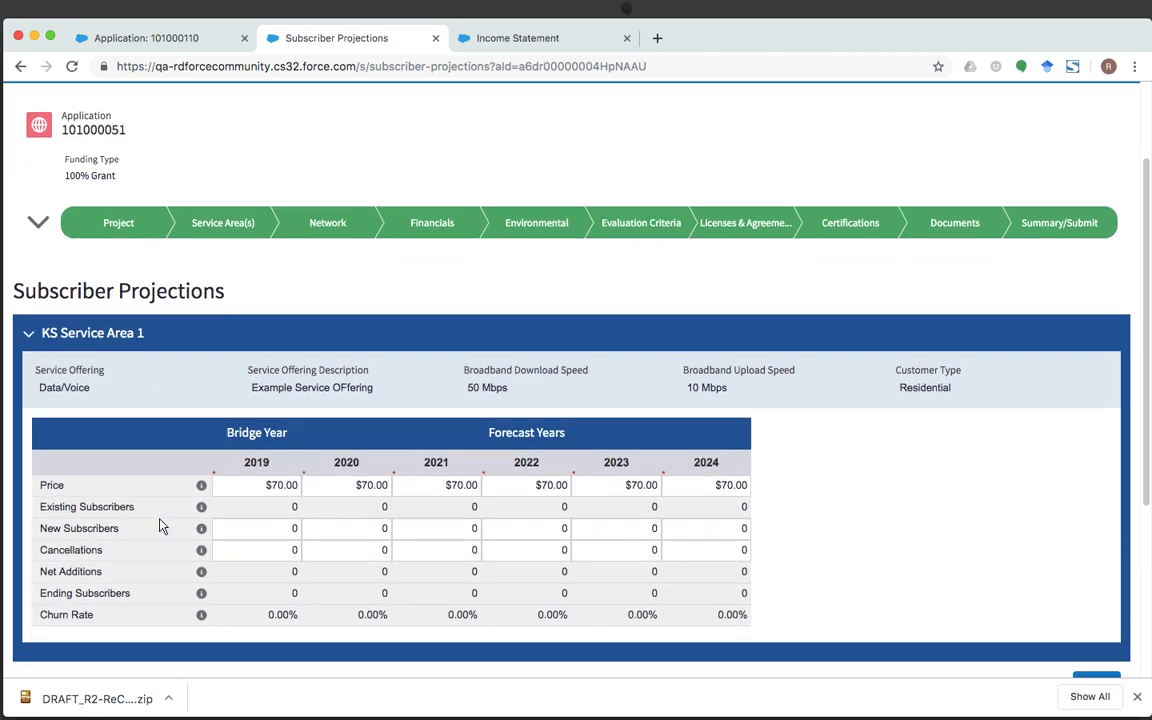
scroll(160, 525, "down", 2)
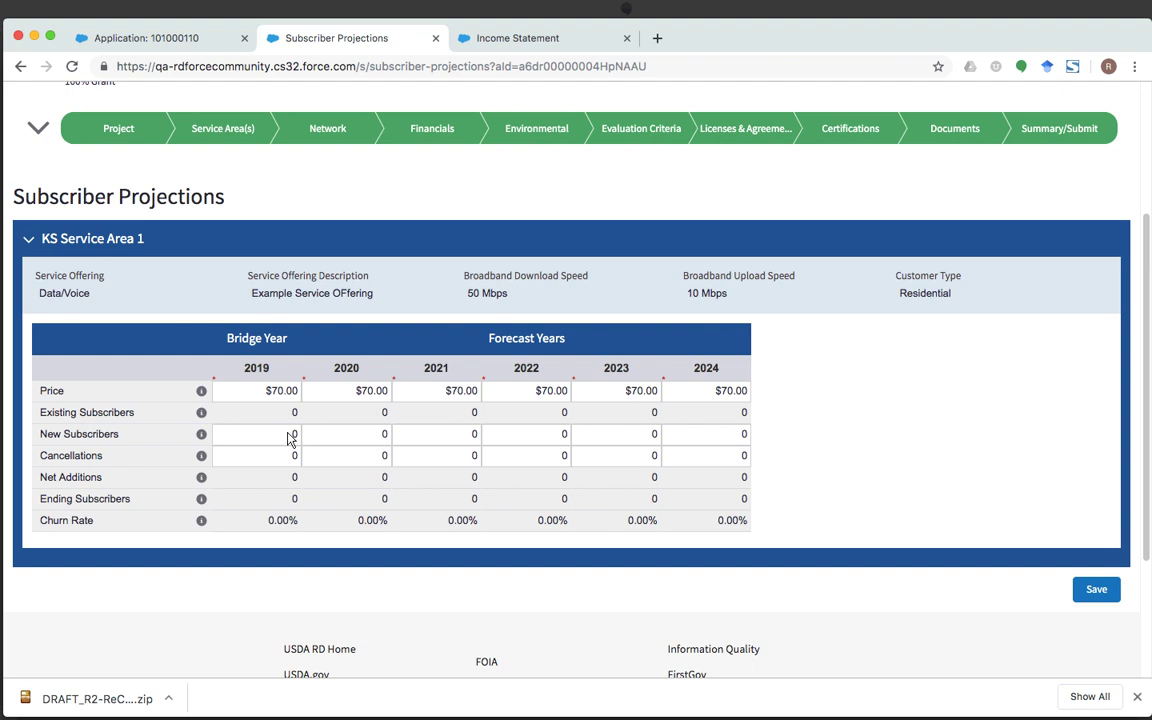
Step: Set the 2020 projections for KS Service Area 1 to 20 new subscribers and 2 cancellations
left_click(353, 440)
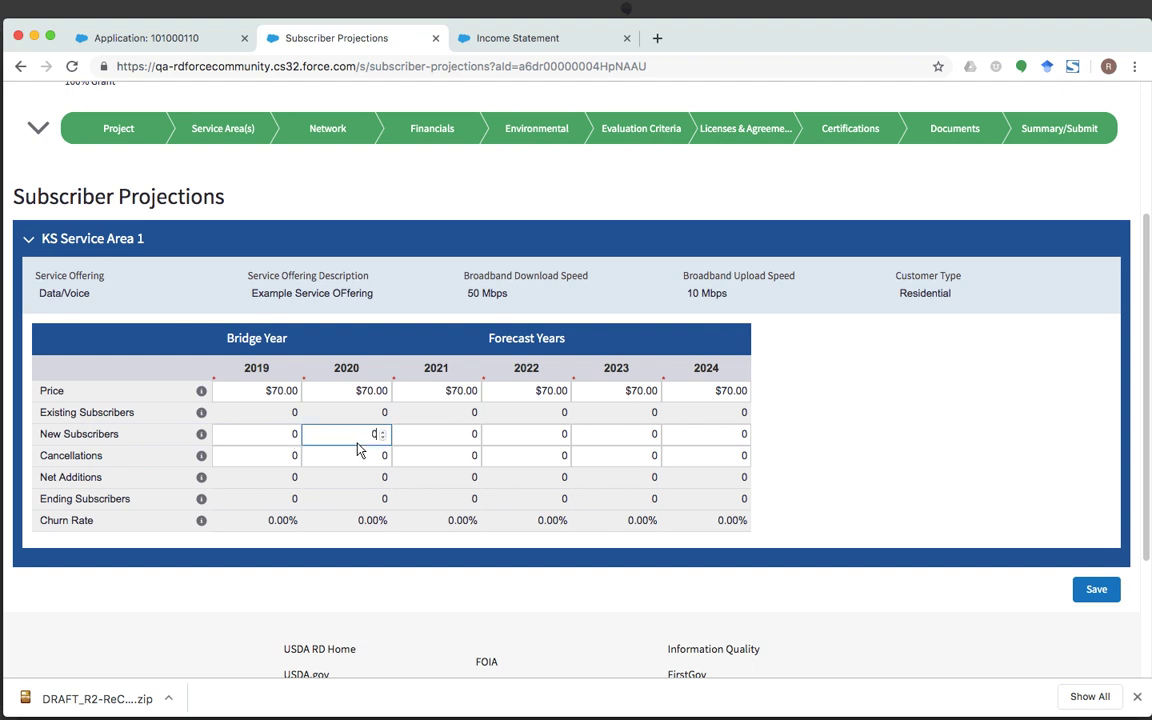
double_click(384, 439)
type("20")
key("Tab")
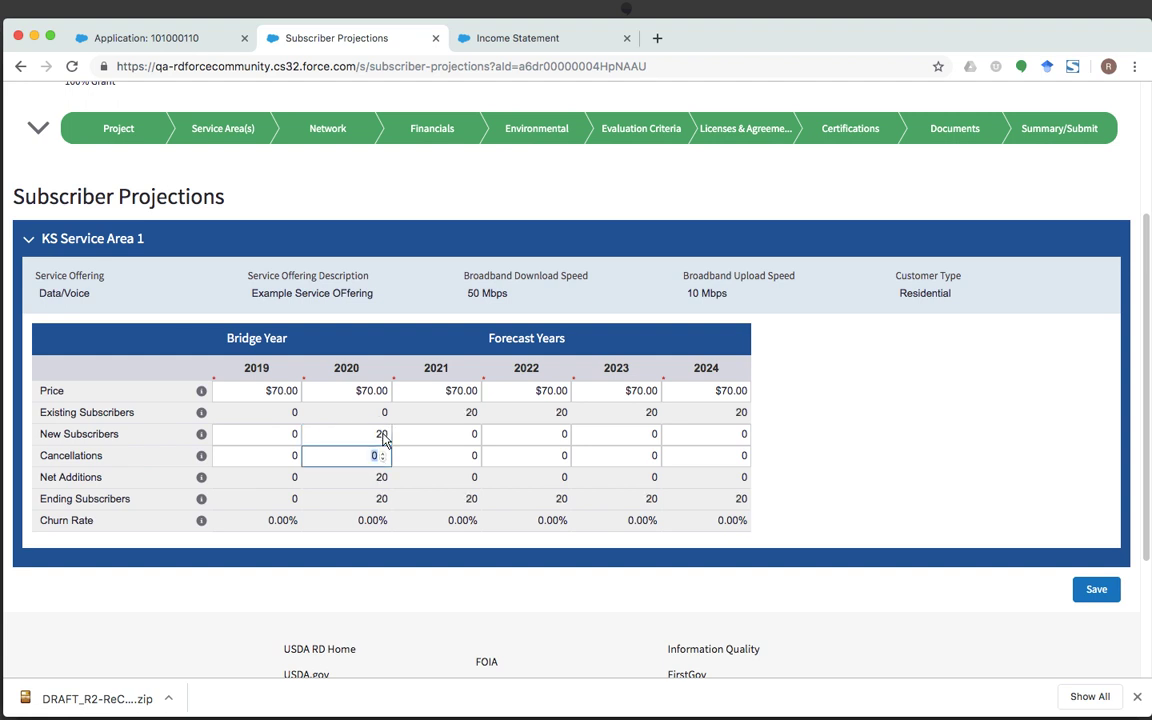
type("2")
Step: Set the 2021 projections for KS Service Area 1 to 600 new subscribers and 50 cancellations
left_click(438, 444)
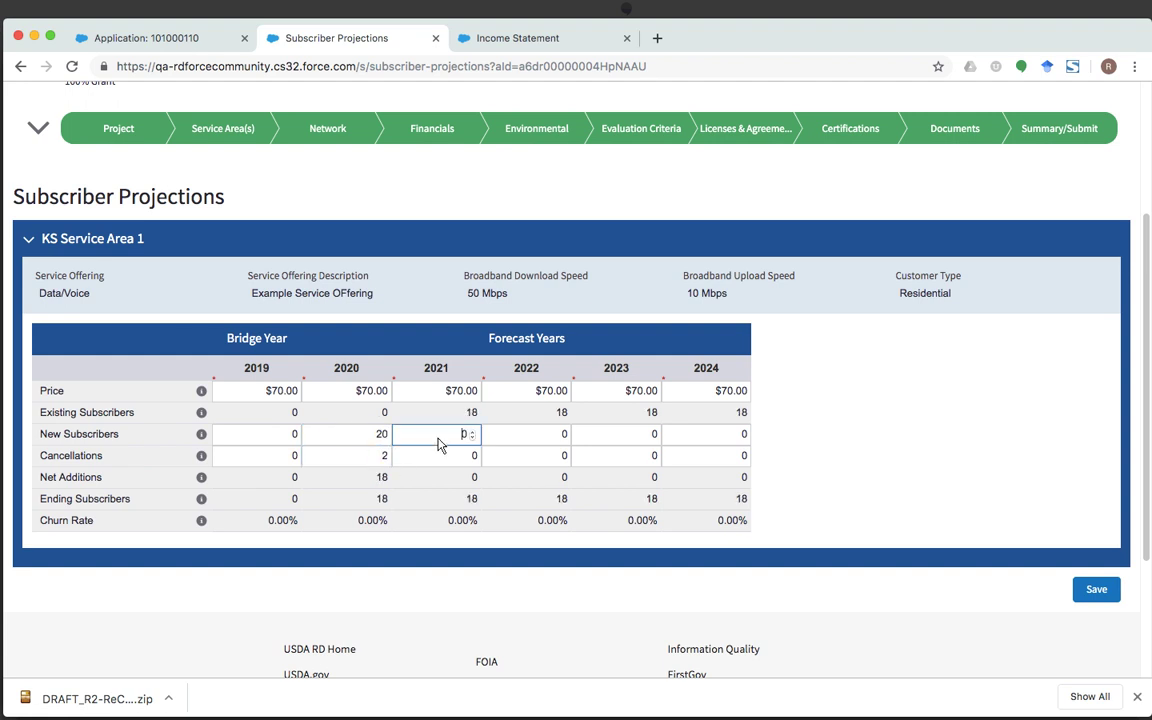
type("600")
key("Tab")
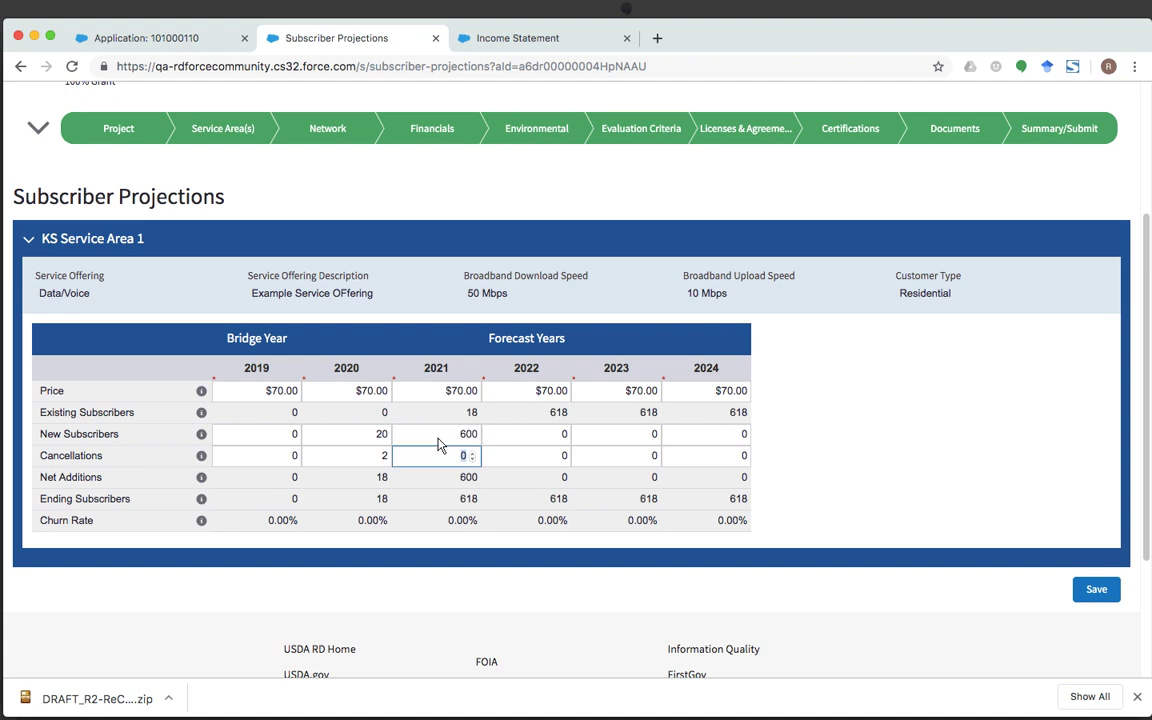
type("5")
left_click(533, 439)
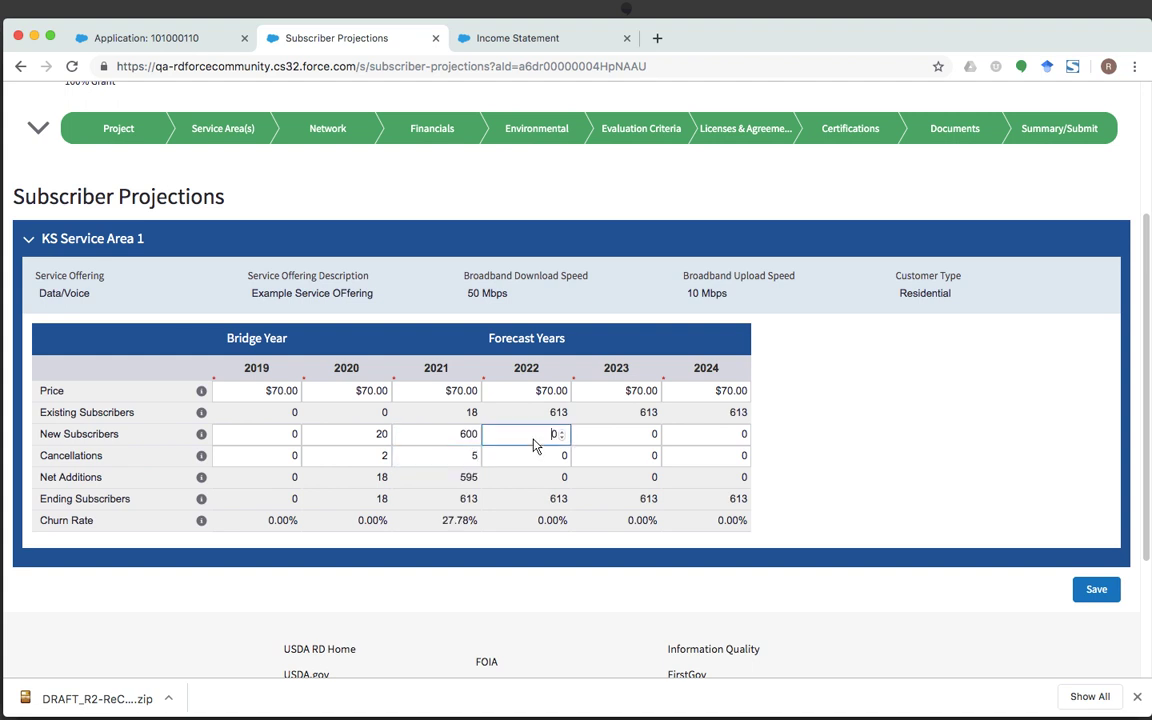
double_click(476, 460)
type("50")
key("Tab")
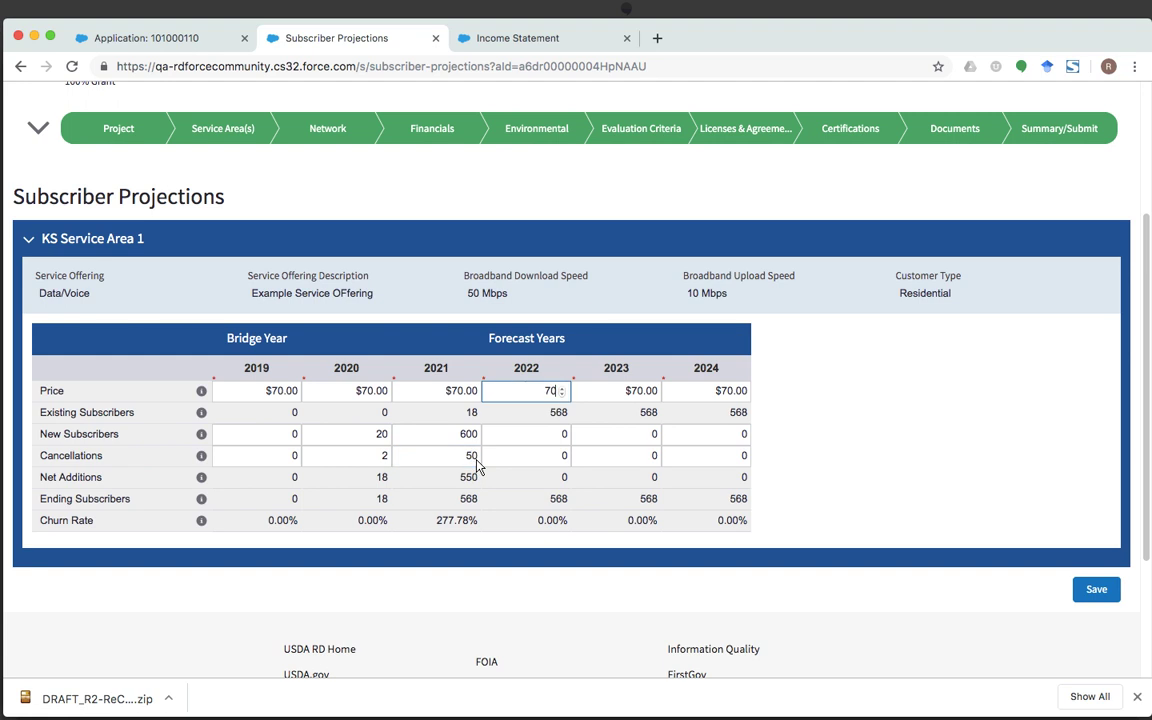
Step: Set the 2022 projections for KS Service Area 1 to 100 new subscribers and 1 cancellation
left_click(538, 443)
type("10")
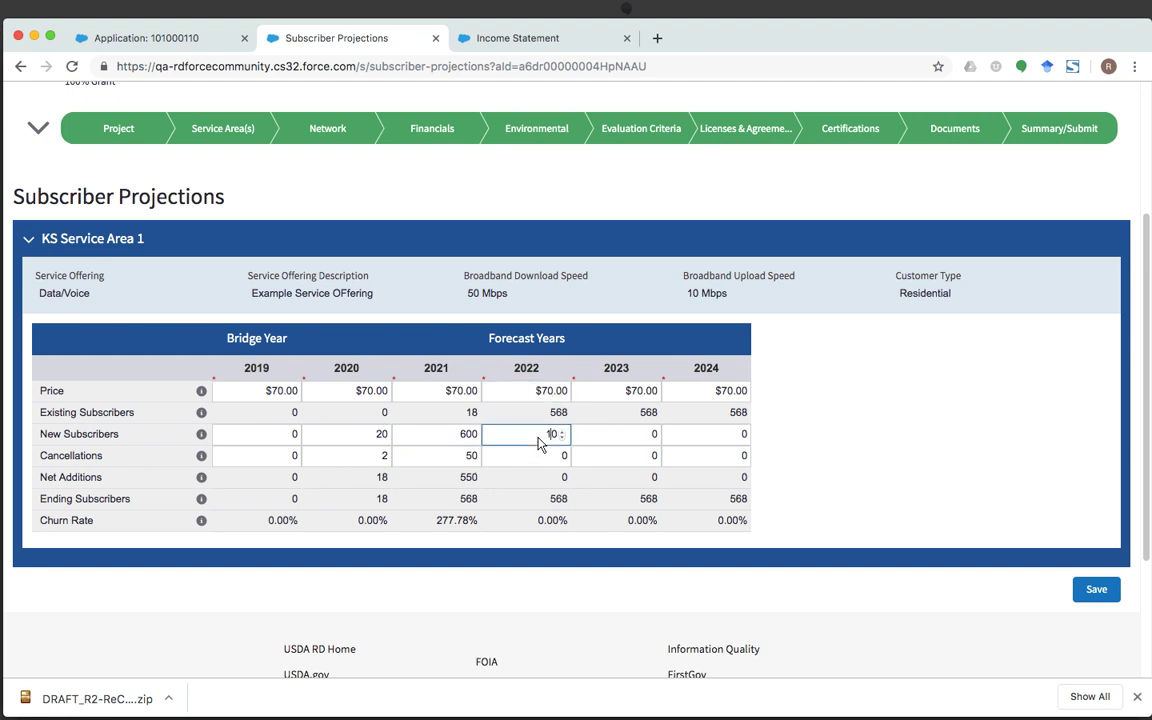
key("Tab")
type("1")
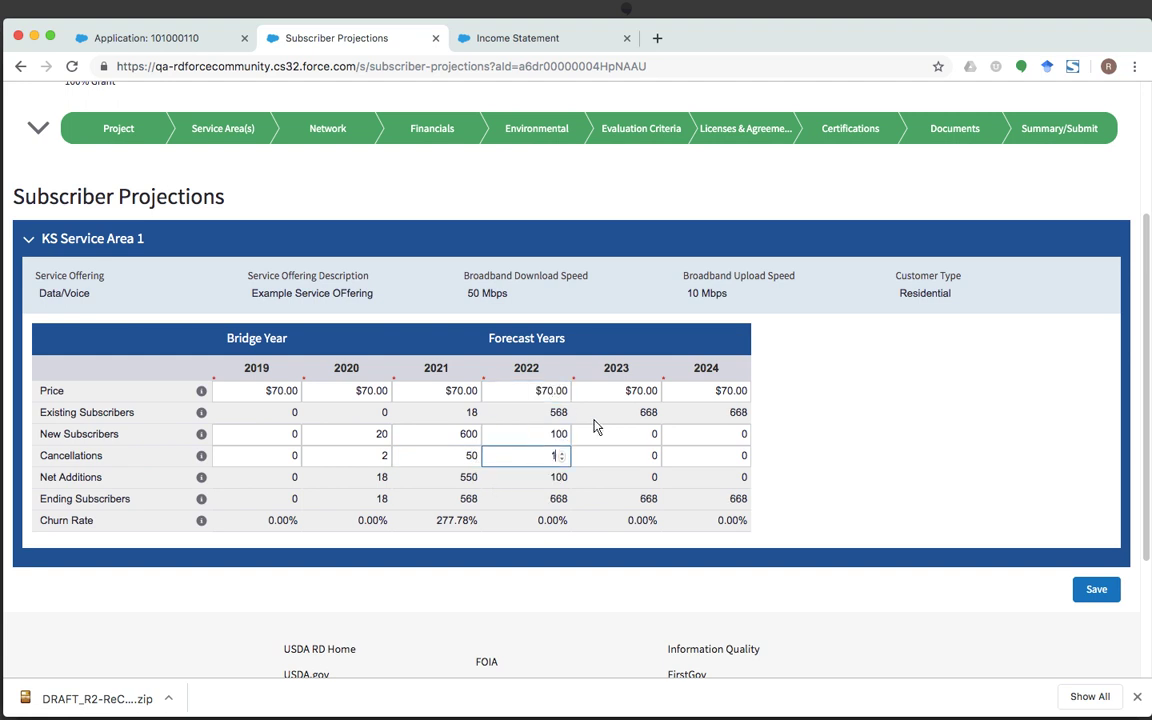
Step: Set the 2023 new subscribers to 30 with 0 cancellations and save the subscriber projections
left_click(607, 440)
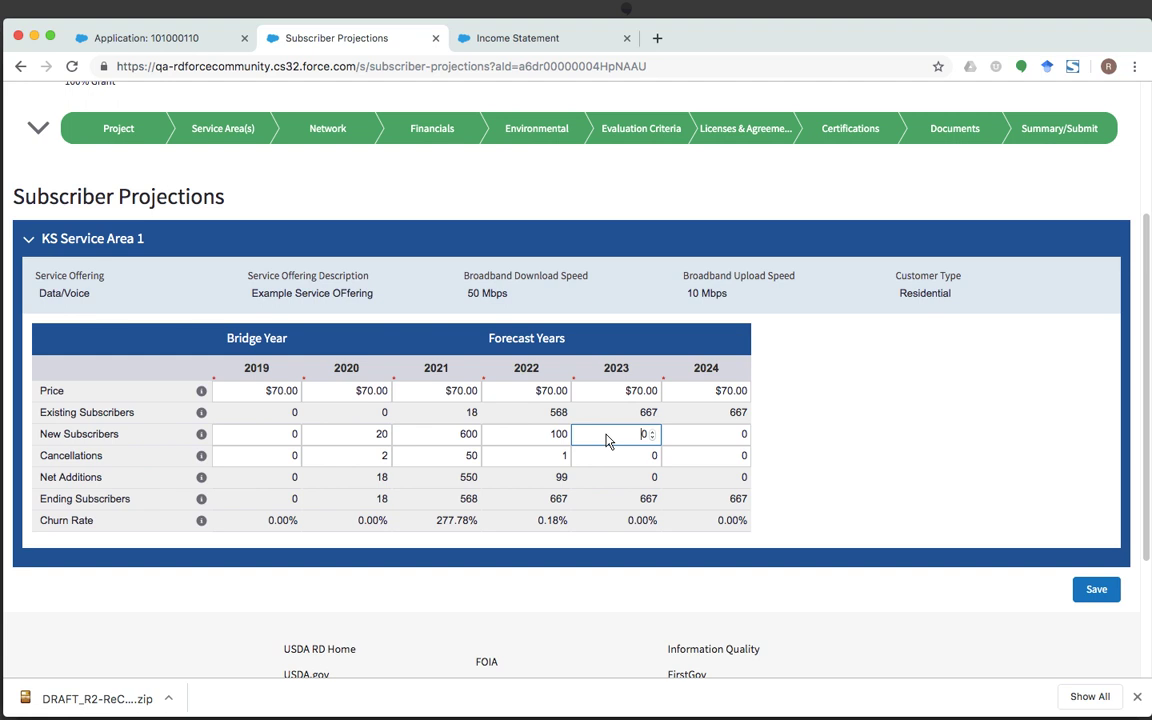
type("3")
left_click(612, 457)
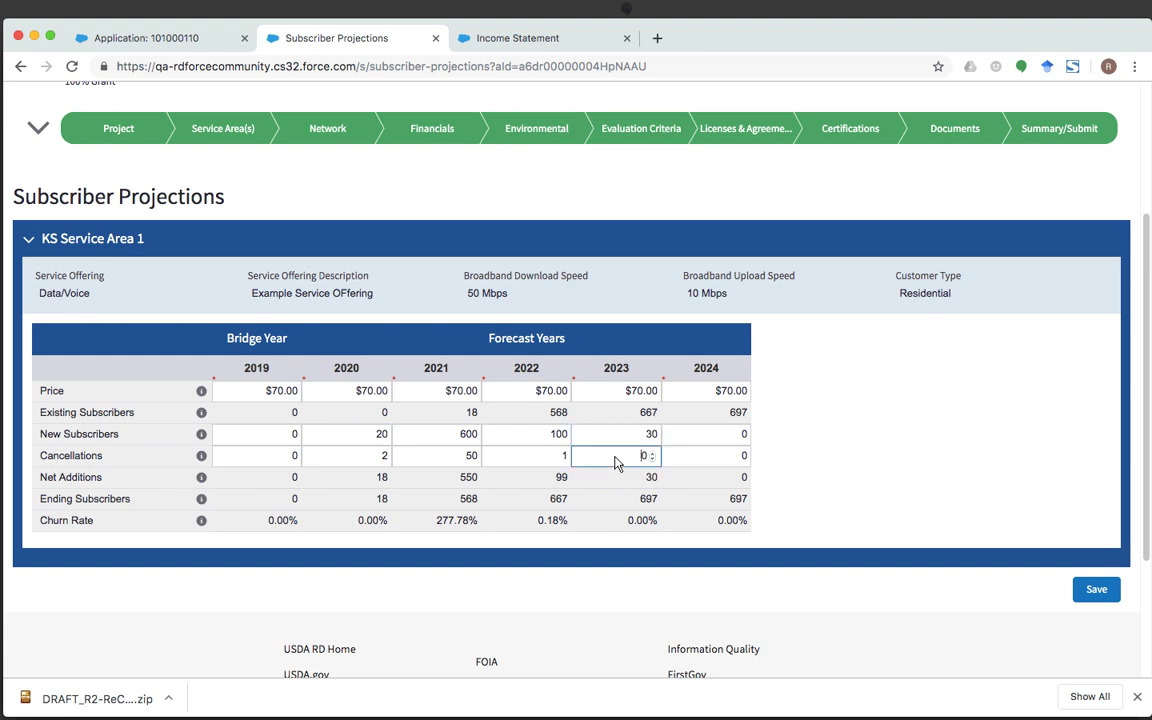
type("6")
key("BackSpace")
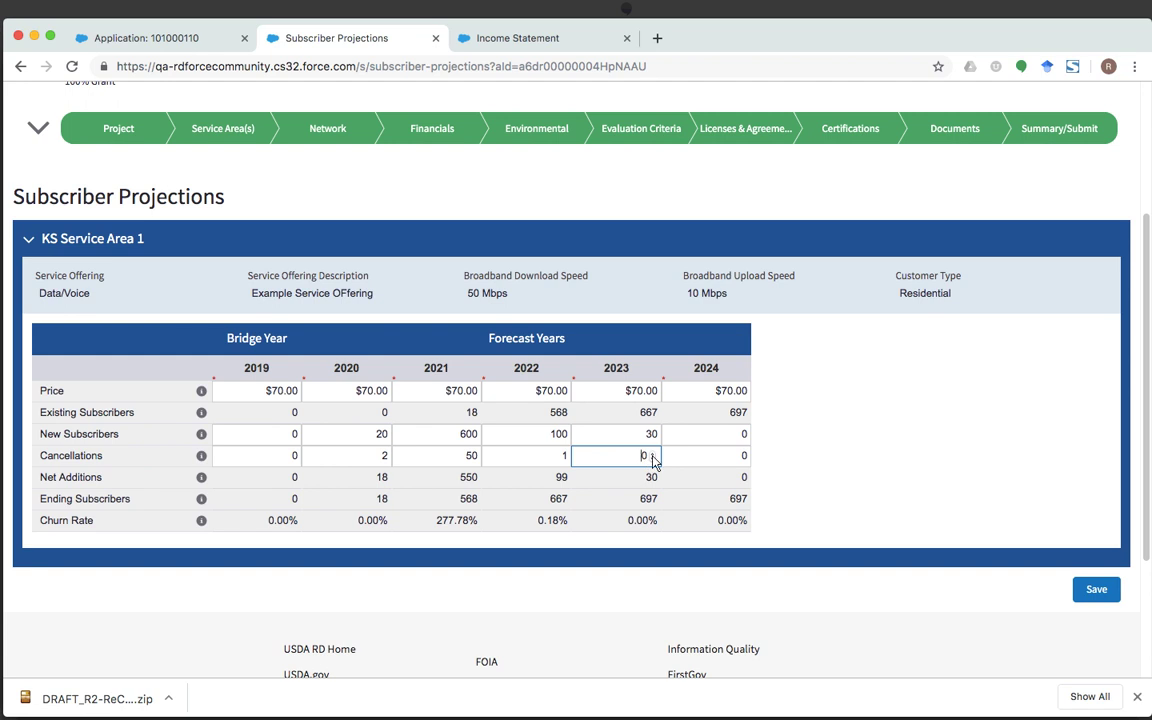
left_click(1097, 590)
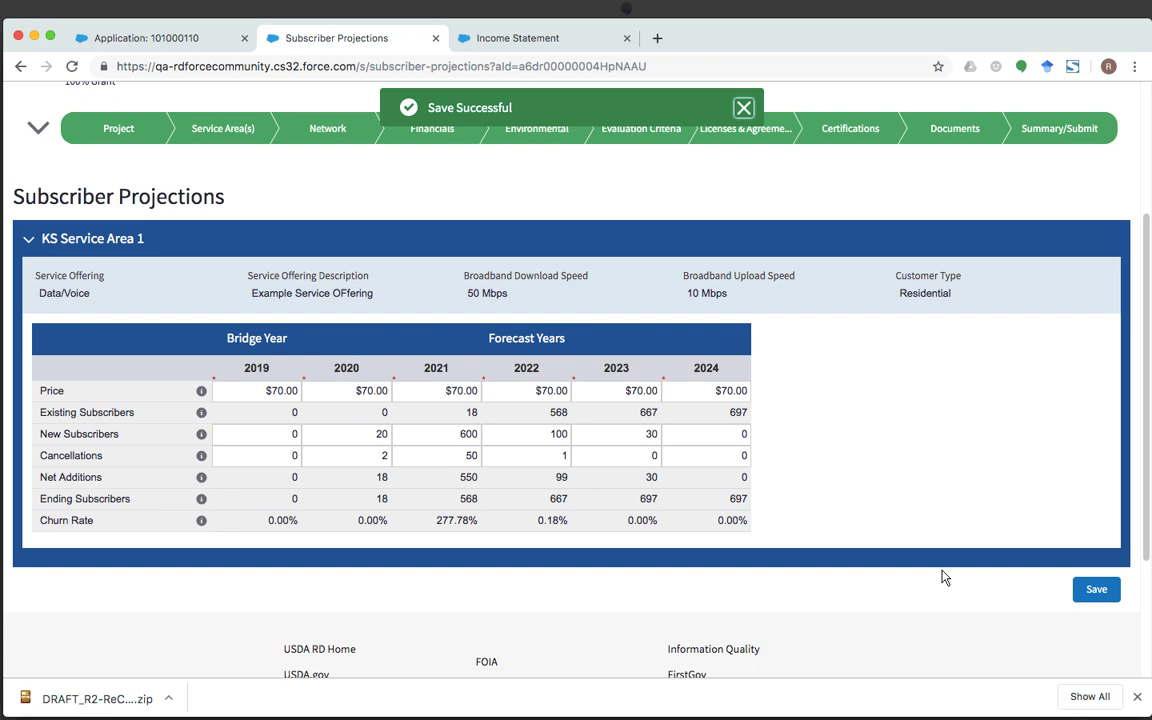
Step: Switch to the 100% Loan application and open its Income Statement from the Financials section
scroll(380, 283, "up", 1)
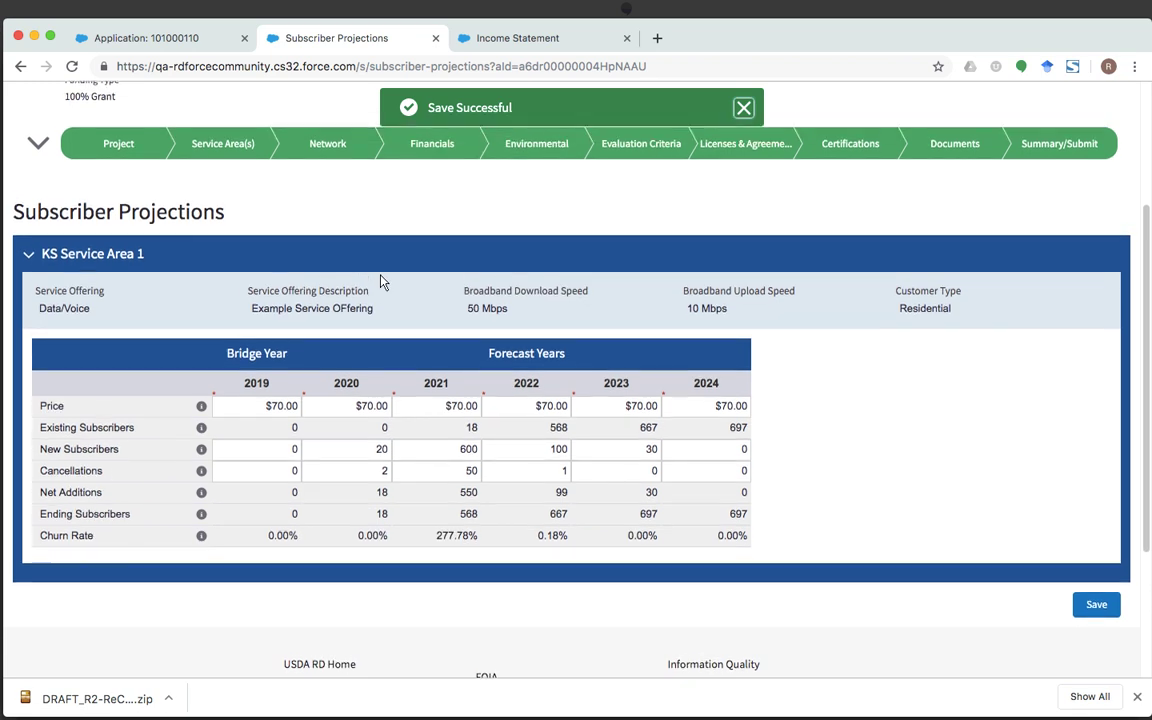
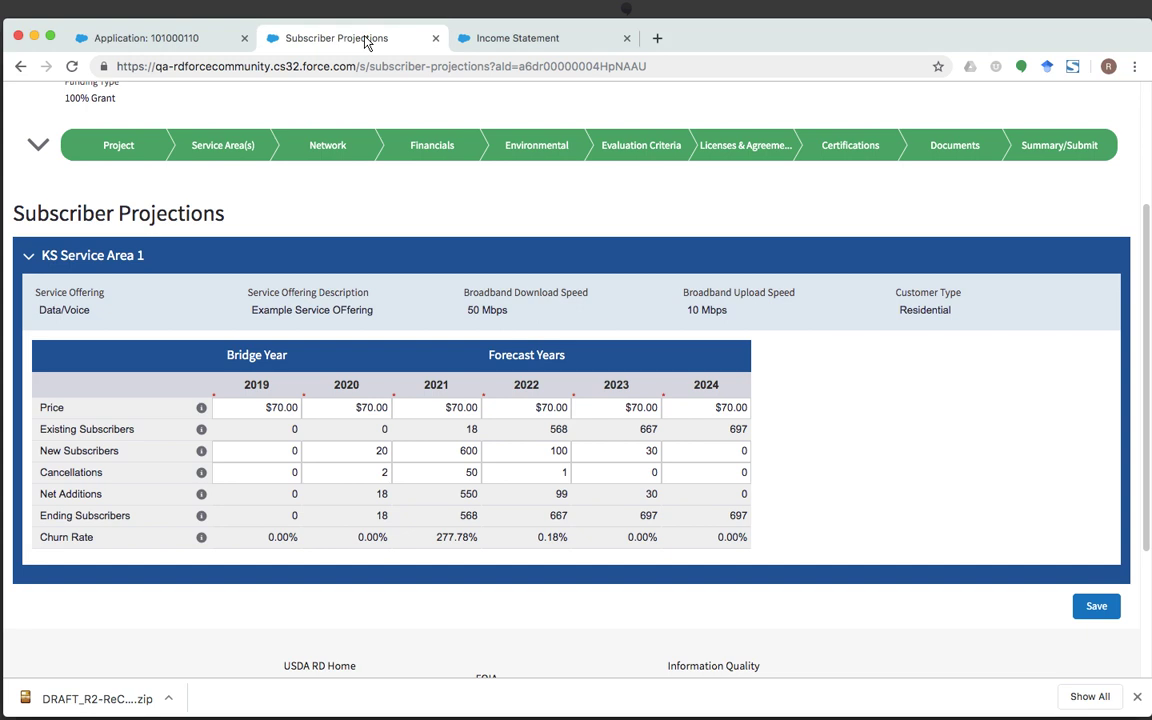
left_click_drag(738, 52, 740, 55)
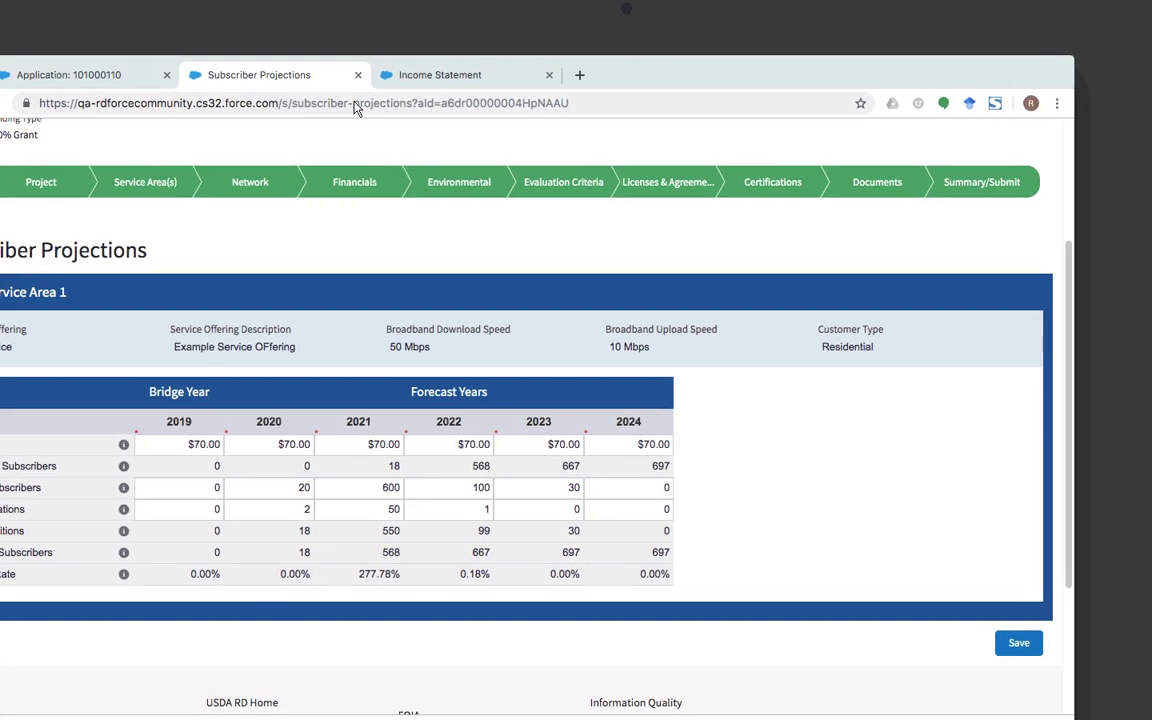
left_click(440, 75)
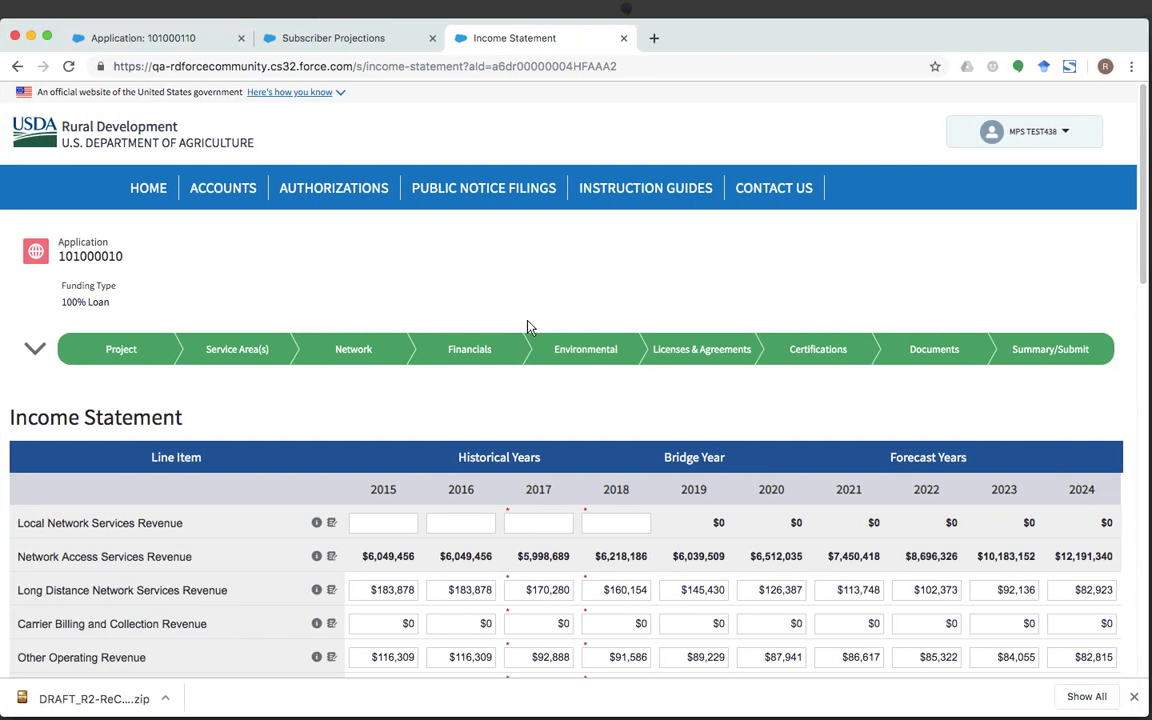
left_click(489, 357)
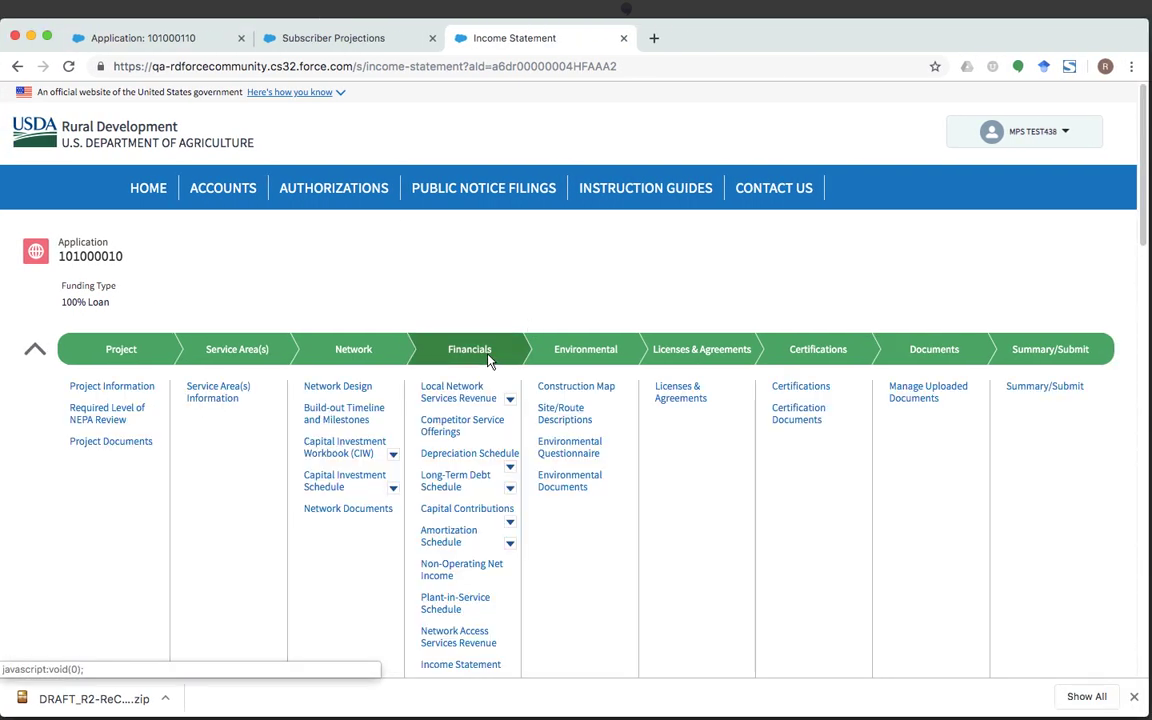
scroll(586, 512, "down", 3)
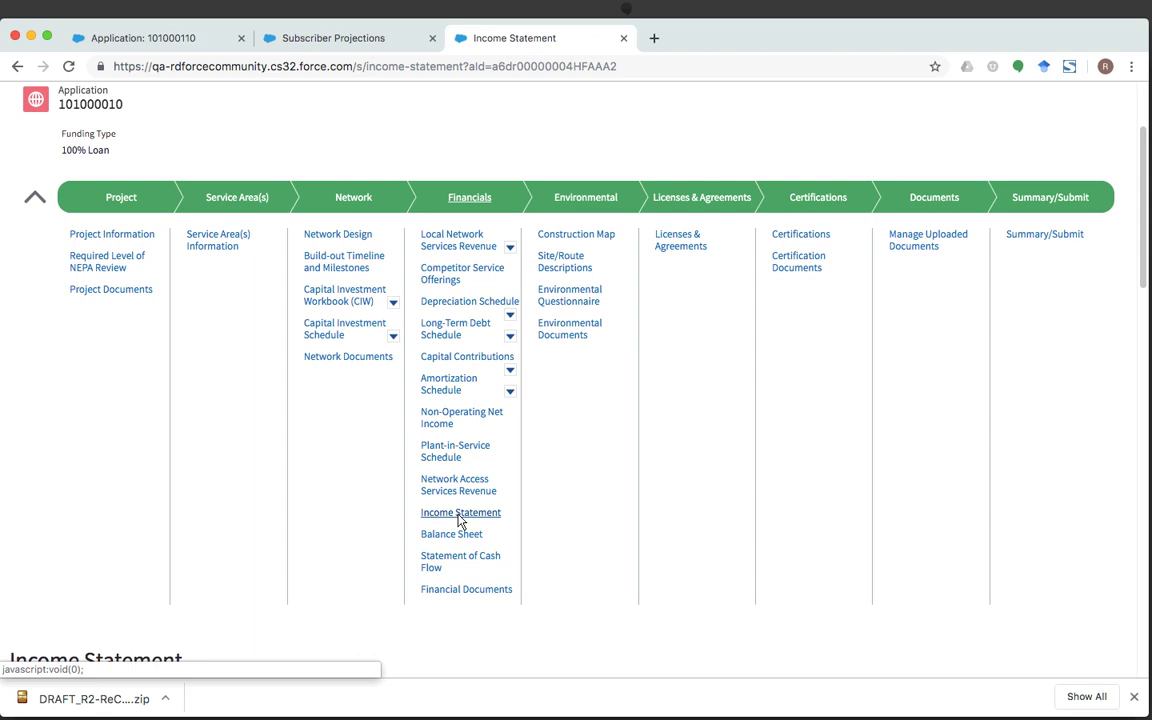
left_click(460, 514)
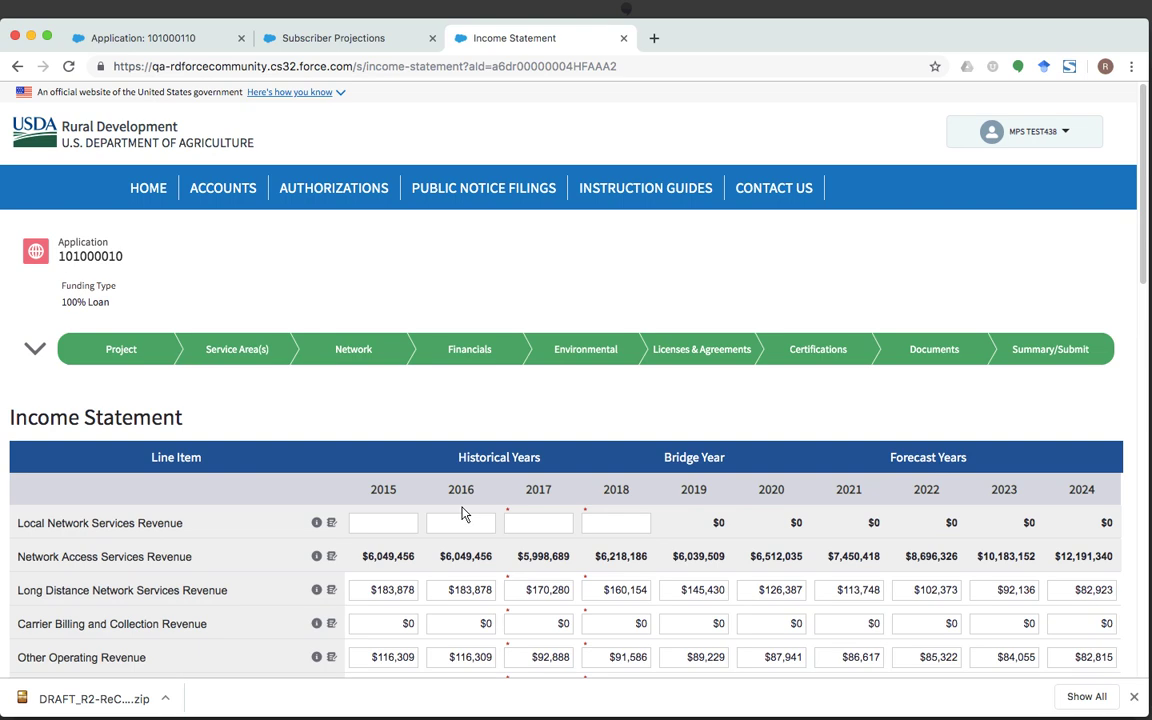
Step: Examine the Income Statement's revenue and expense line items across the historical, bridge and forecast years
scroll(463, 513, "down", 3)
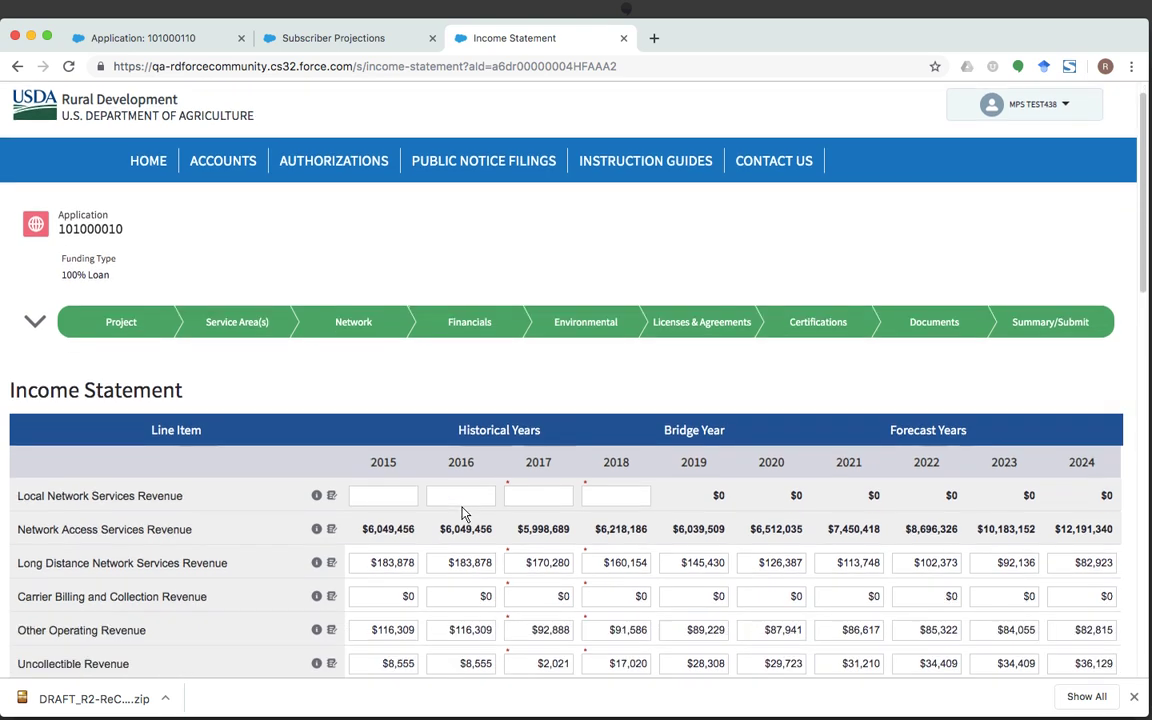
scroll(463, 513, "down", 3)
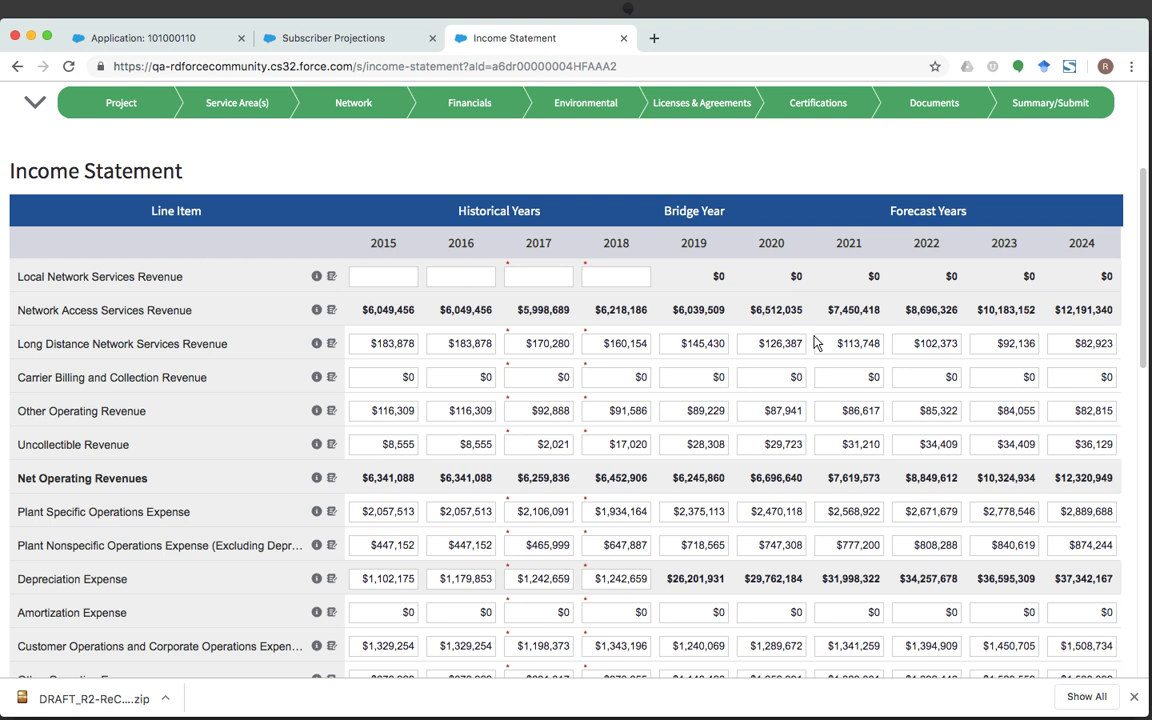
scroll(814, 343, "down", 1)
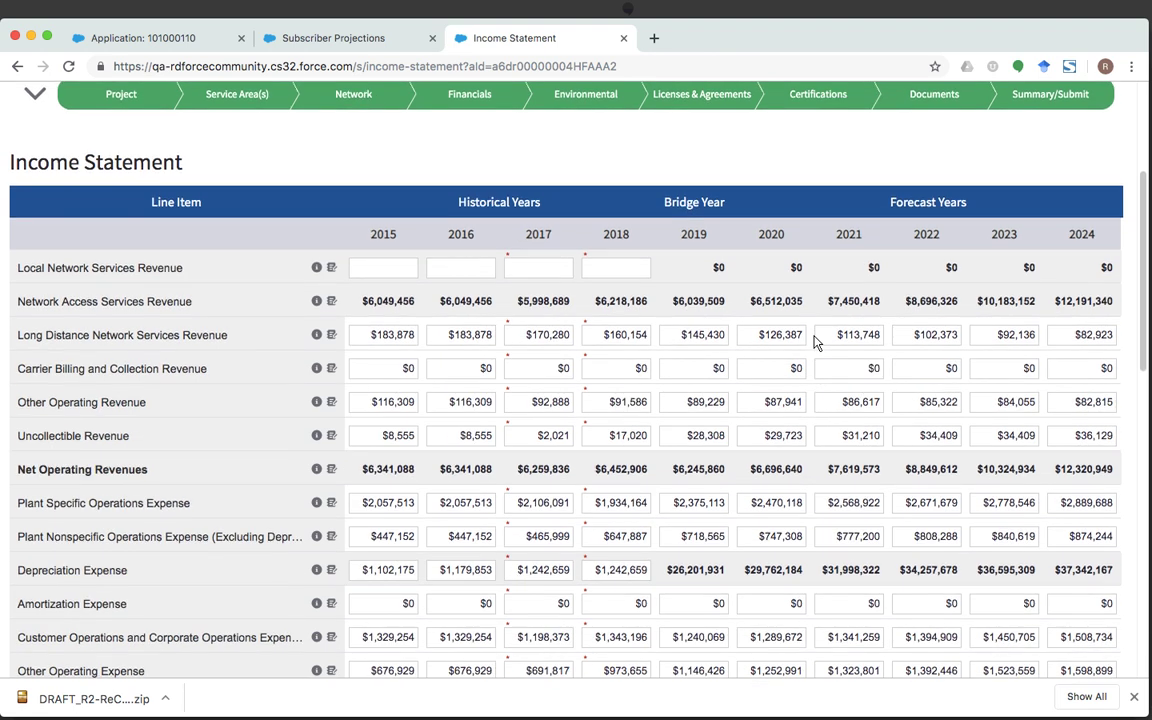
scroll(814, 343, "down", 2)
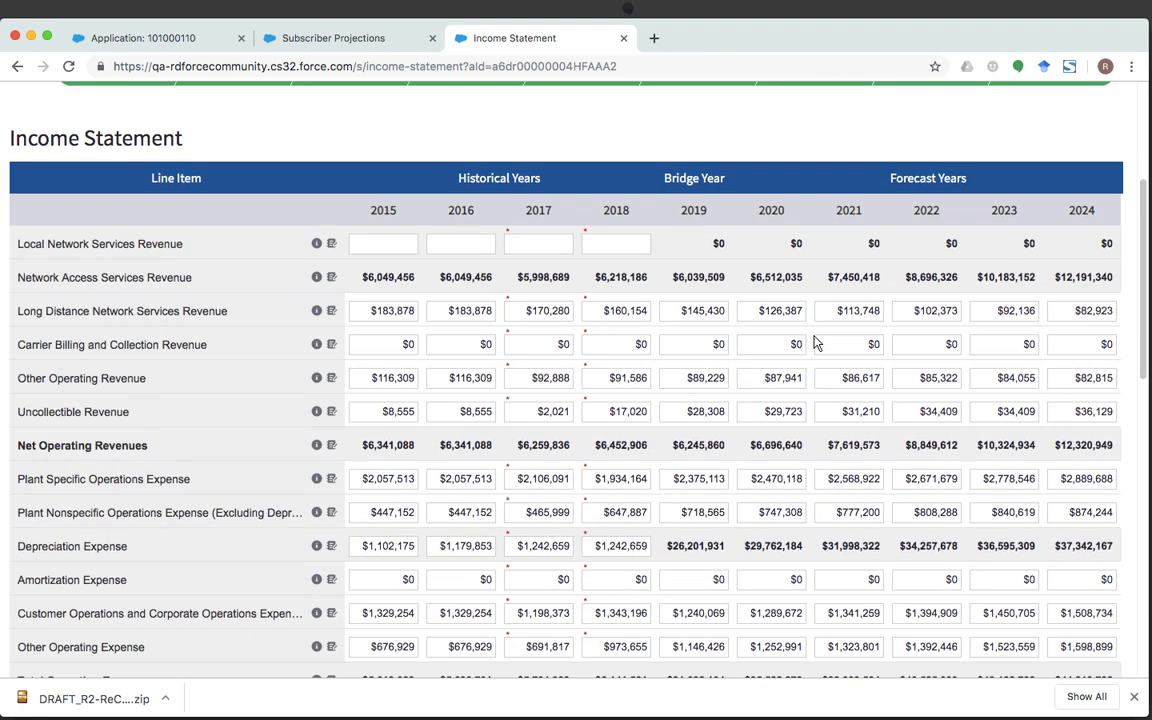
scroll(814, 343, "down", 1)
scroll(814, 343, "down", 1)
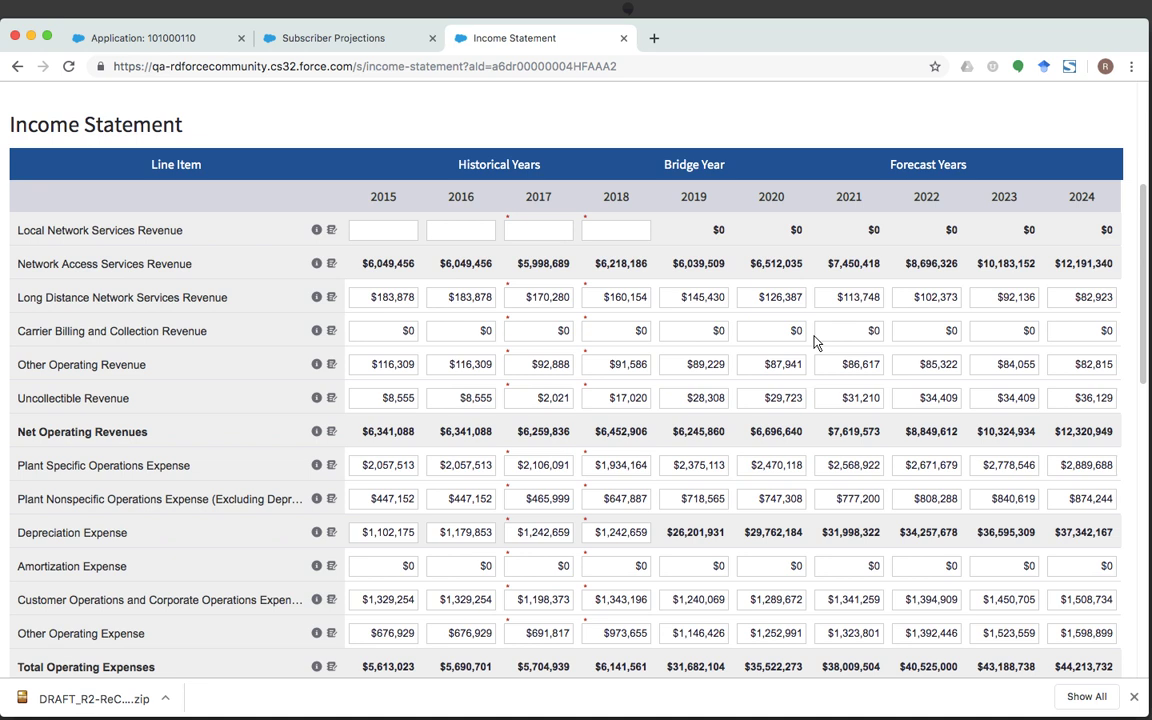
scroll(814, 343, "up", 3)
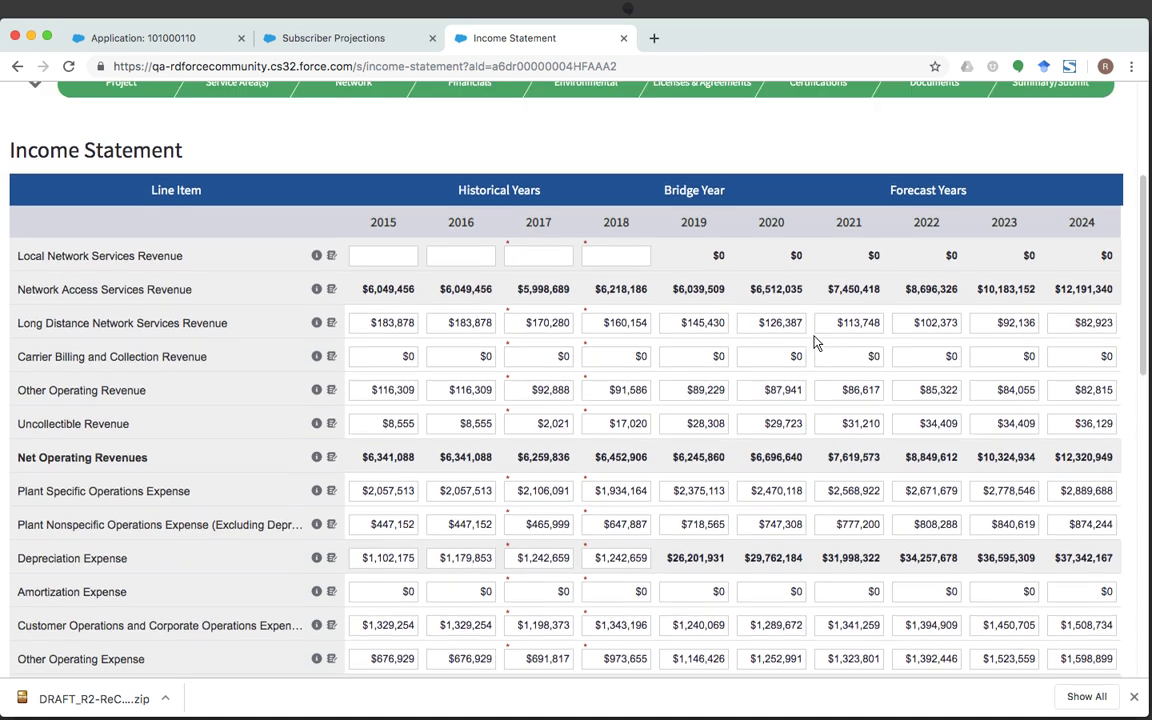
scroll(814, 343, "down", 2)
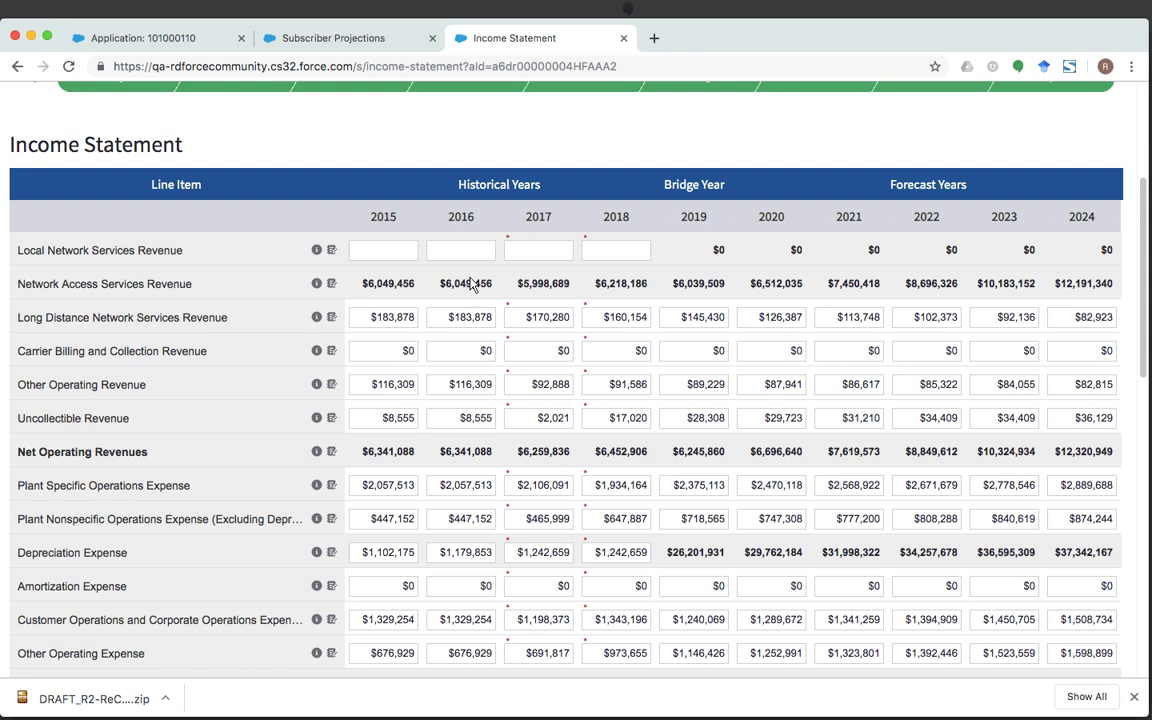
Step: Step through the 2015 to 2017 entry fields of Carrier Billing and Collection Revenue without changing them
left_click(386, 352)
left_click(440, 354)
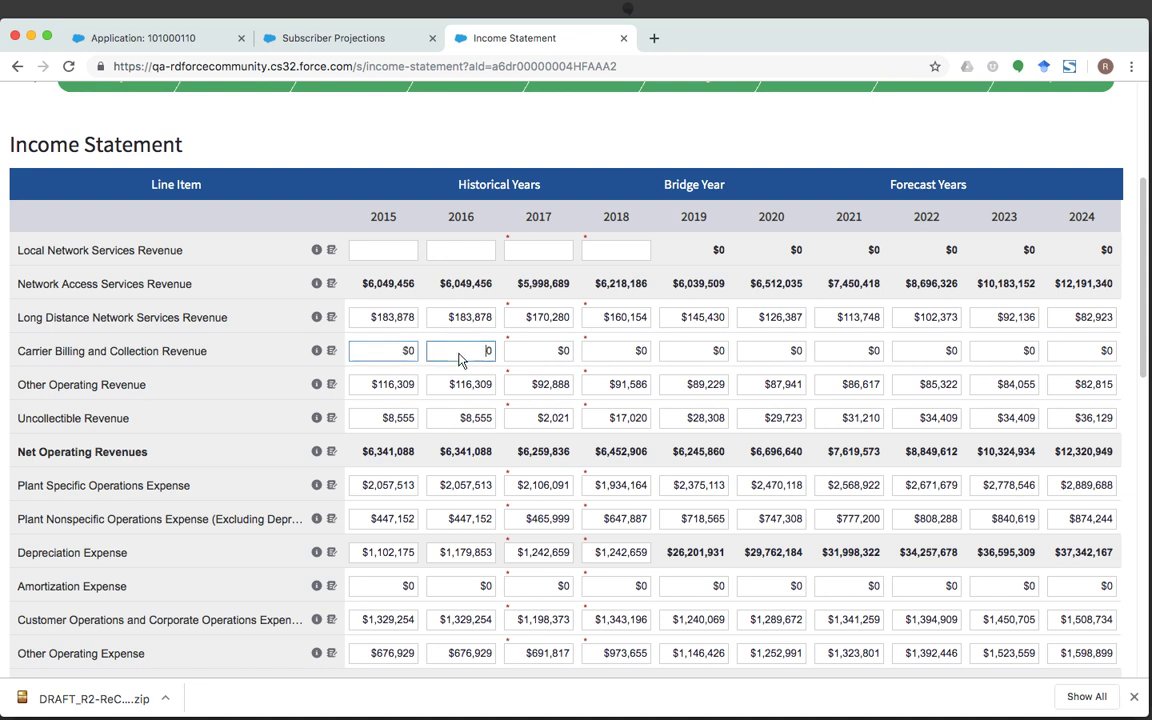
key("Tab")
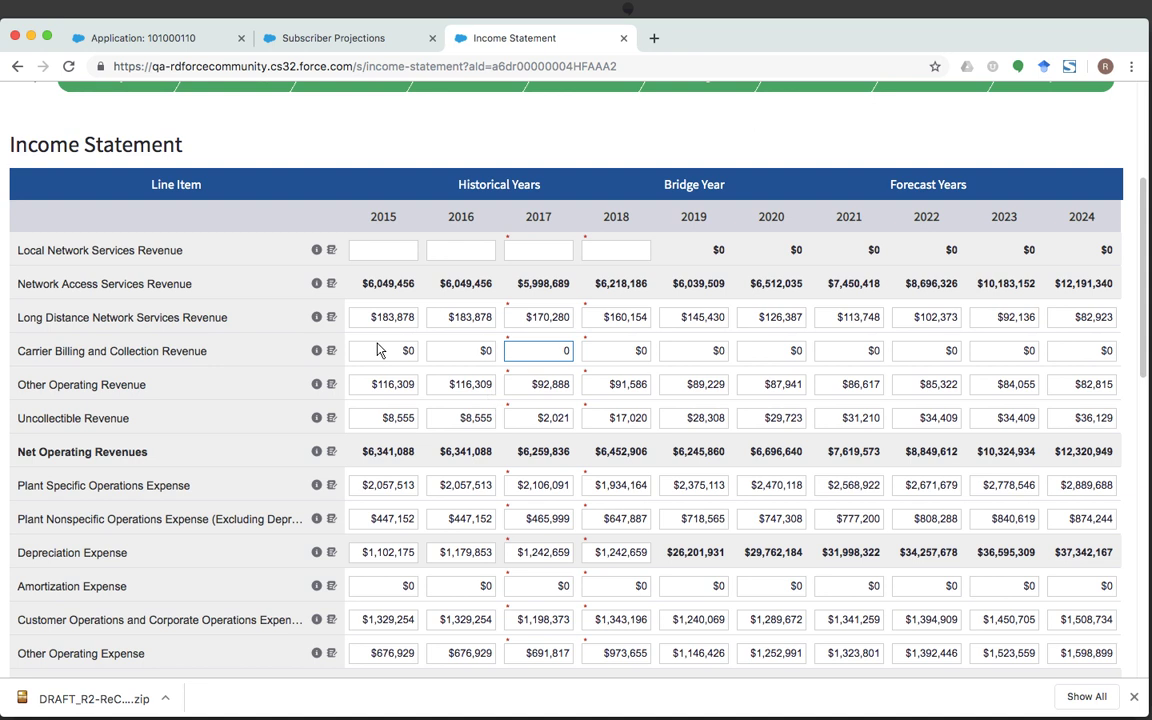
scroll(378, 349, "down", 1)
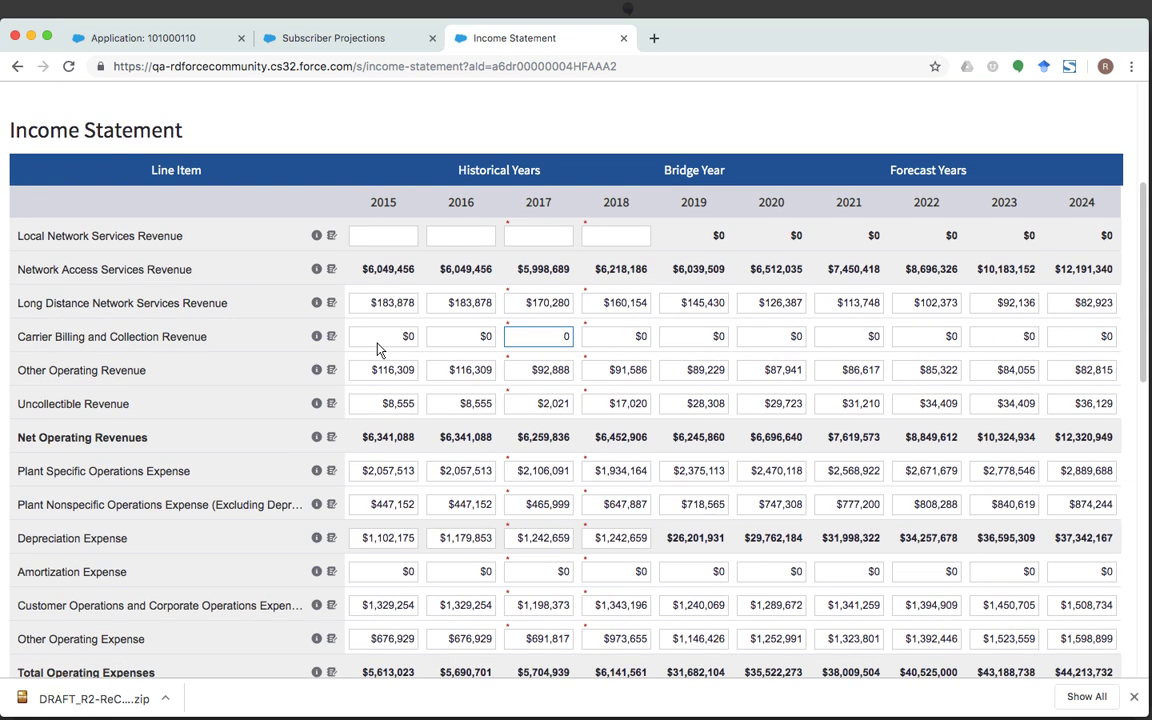
scroll(556, 380, "right", 1)
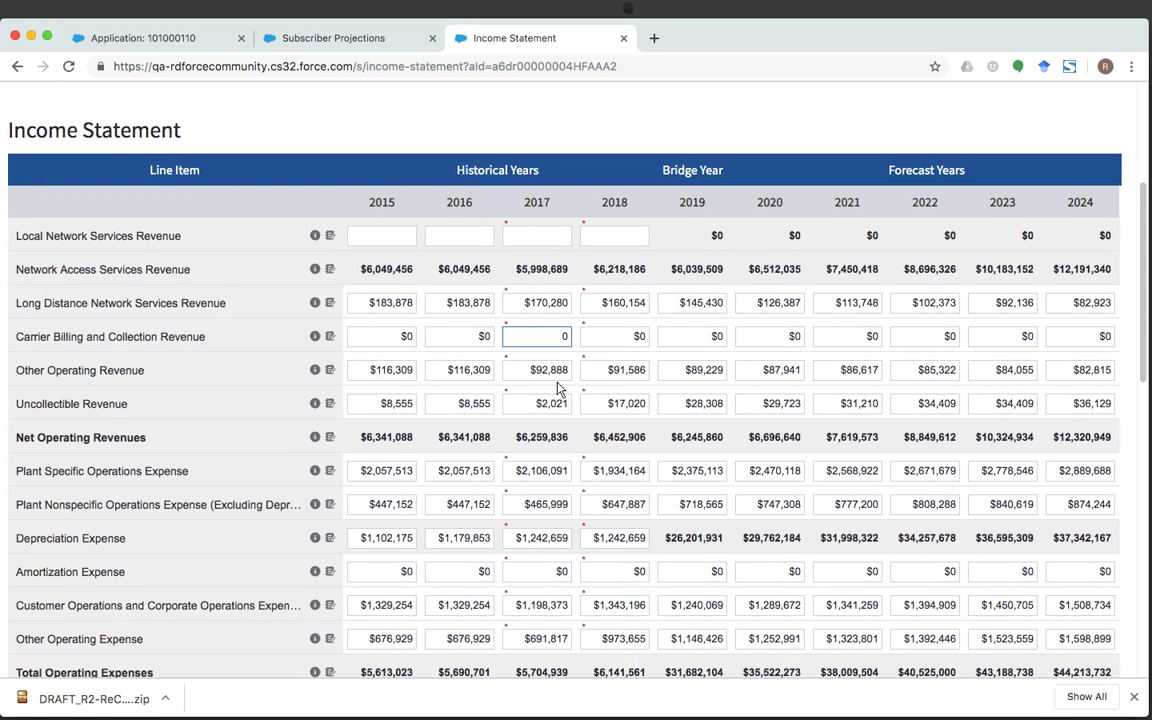
scroll(558, 388, "left", 1)
Step: Review the remaining Income Statement rows, from operating expenses down to nonoperating income and interest expense
scroll(558, 388, "down", 3)
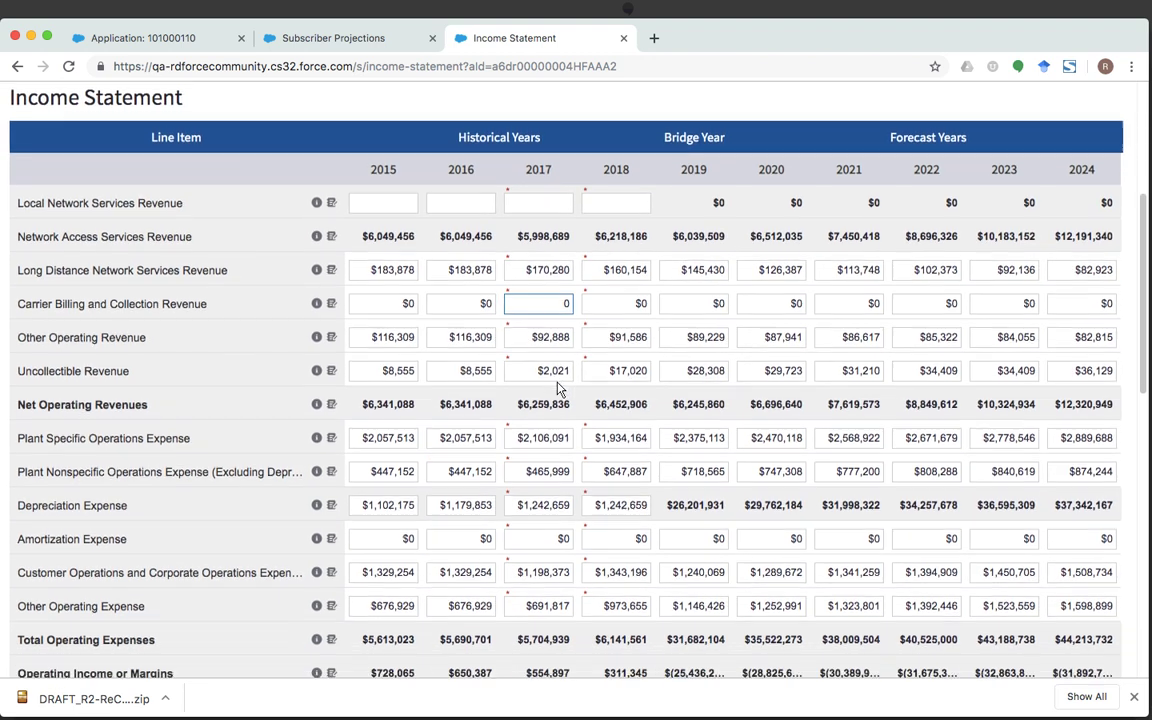
scroll(558, 388, "down", 2)
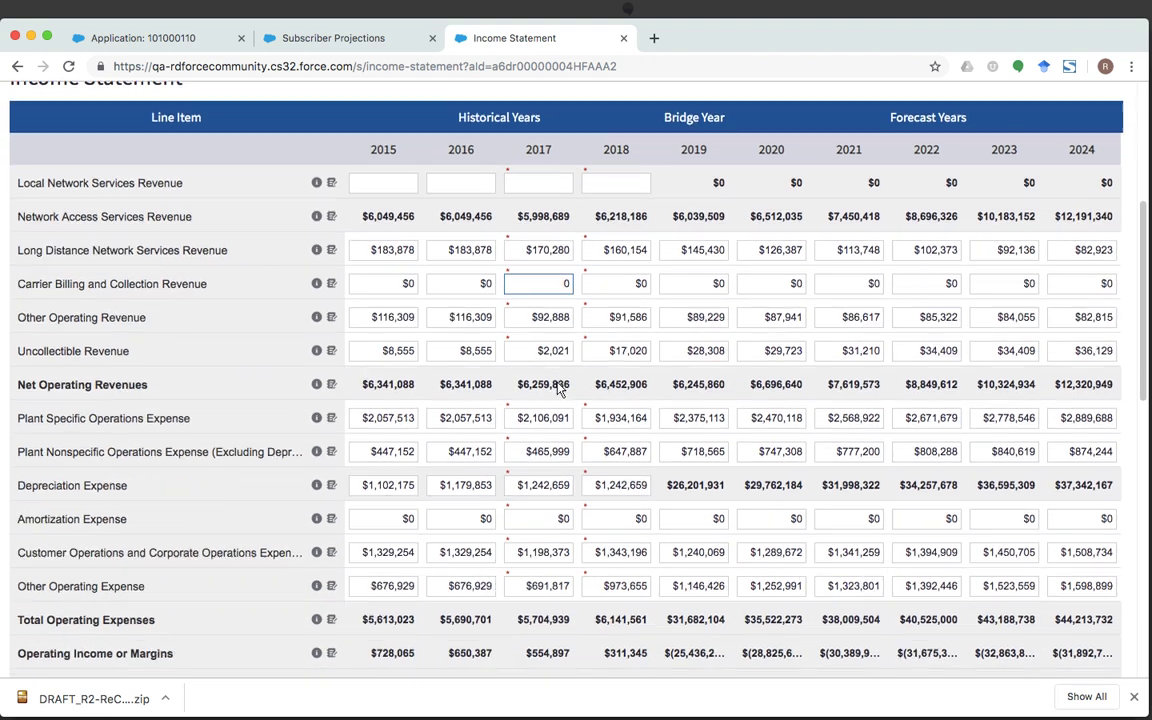
scroll(558, 388, "down", 5)
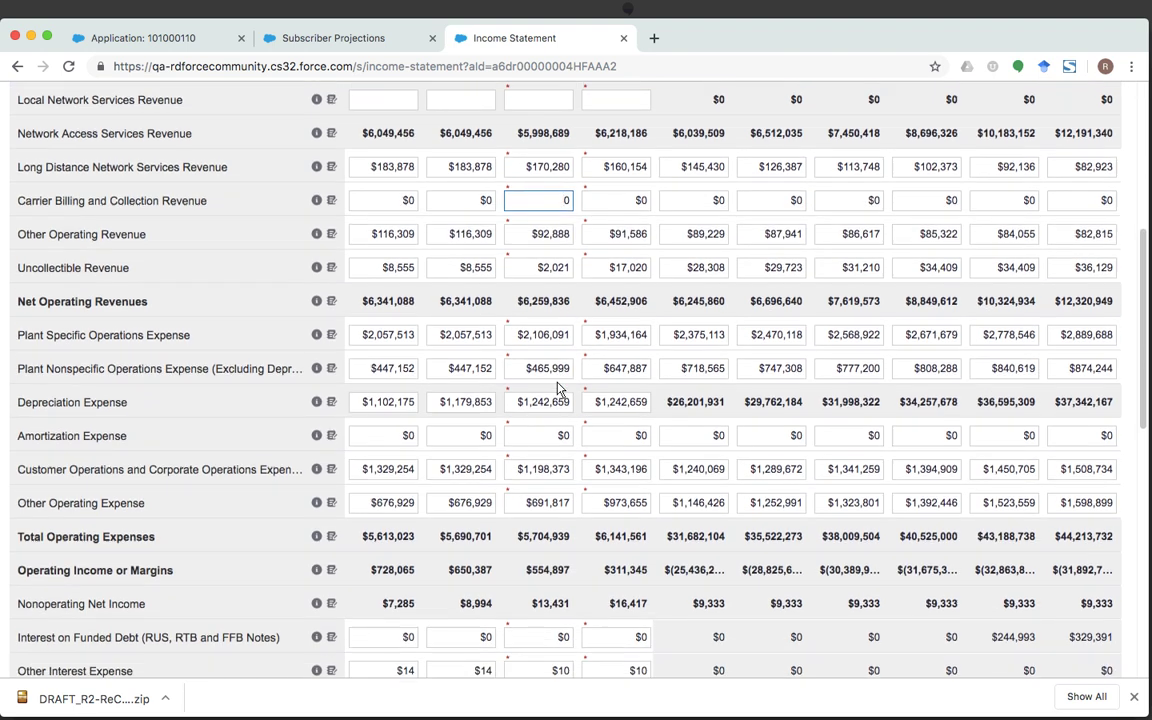
scroll(558, 388, "down", 1)
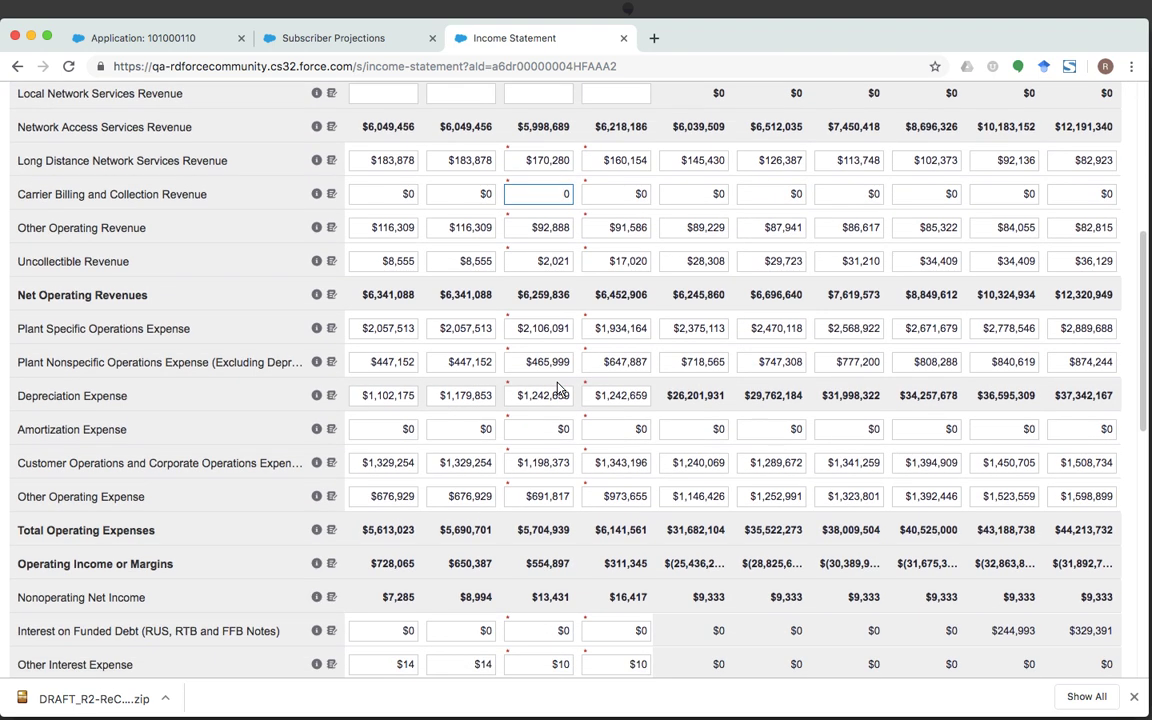
scroll(558, 388, "down", 10)
Step: Open the Balance Sheet from the application's Financials section
scroll(555, 392, "up", 20)
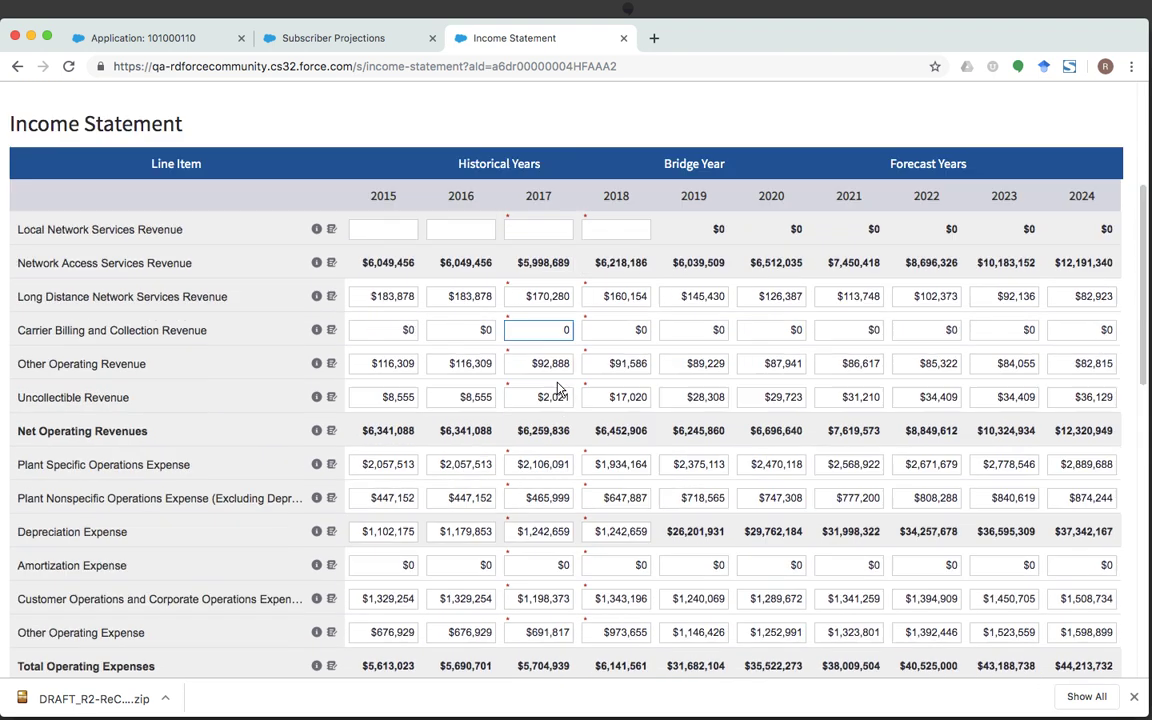
mouse_move(496, 352)
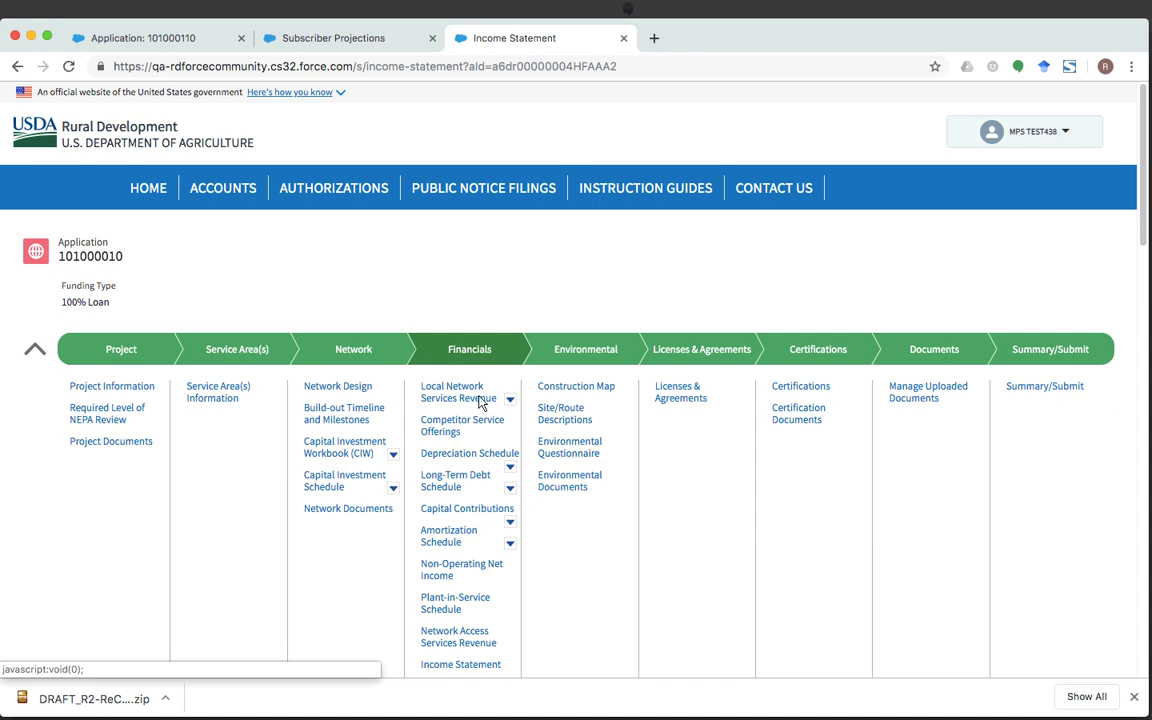
scroll(481, 620, "down", 1)
scroll(480, 633, "down", 3)
left_click(471, 617)
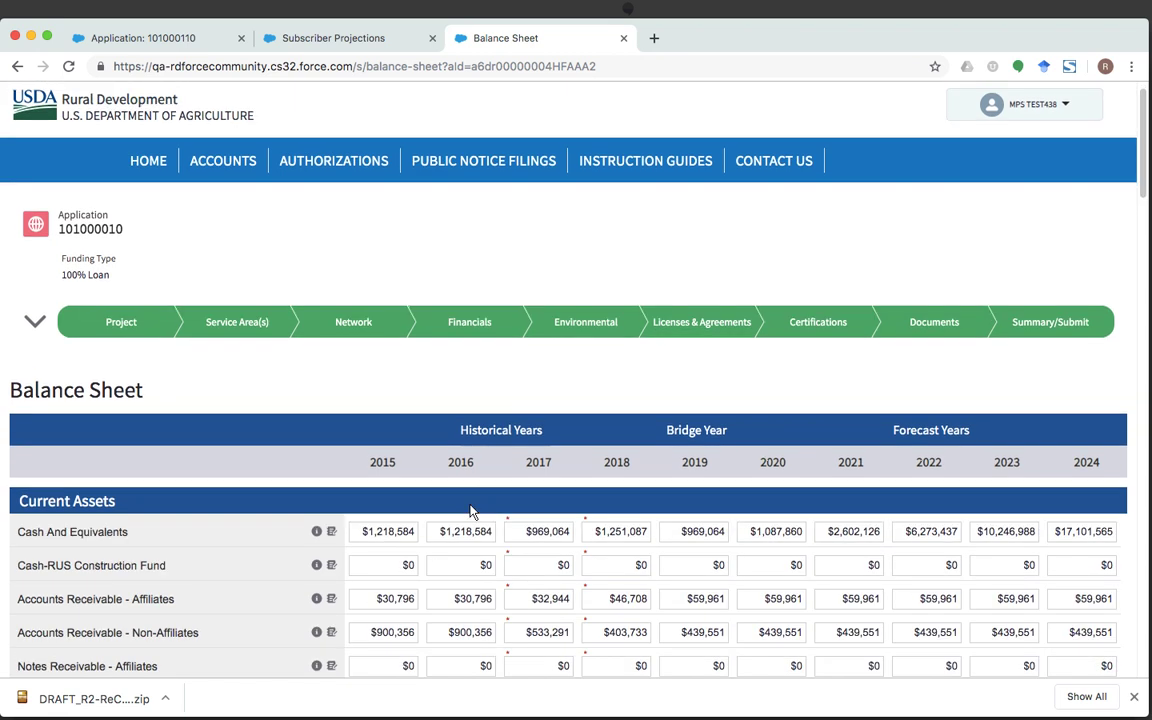
Step: Examine the Current Assets section of the Balance Sheet across the historical, bridge and forecast years
scroll(470, 512, "down", 2)
scroll(470, 512, "down", 5)
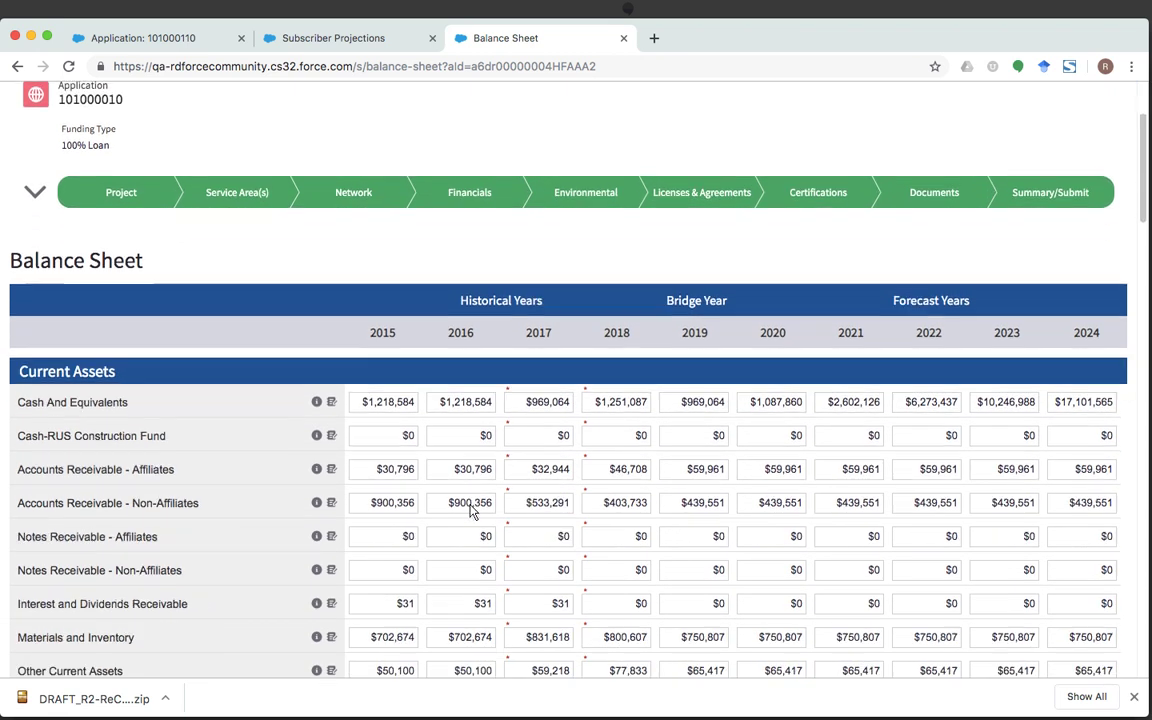
scroll(470, 512, "down", 1)
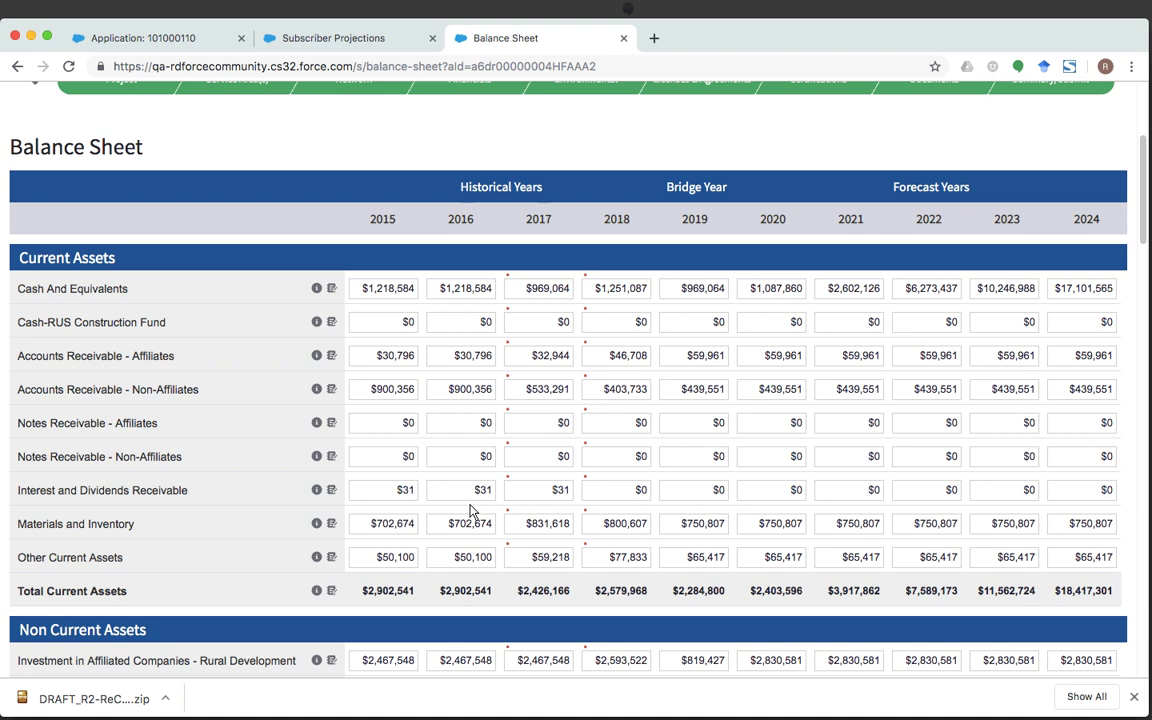
scroll(470, 512, "down", 1)
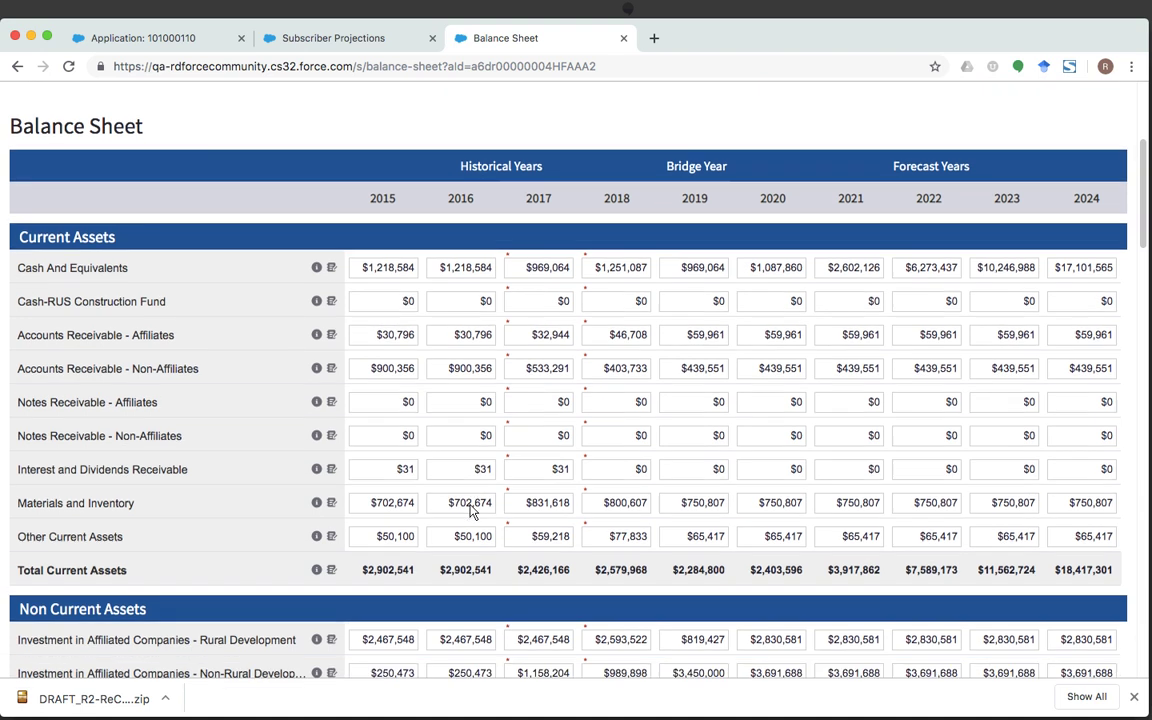
scroll(472, 512, "down", 1)
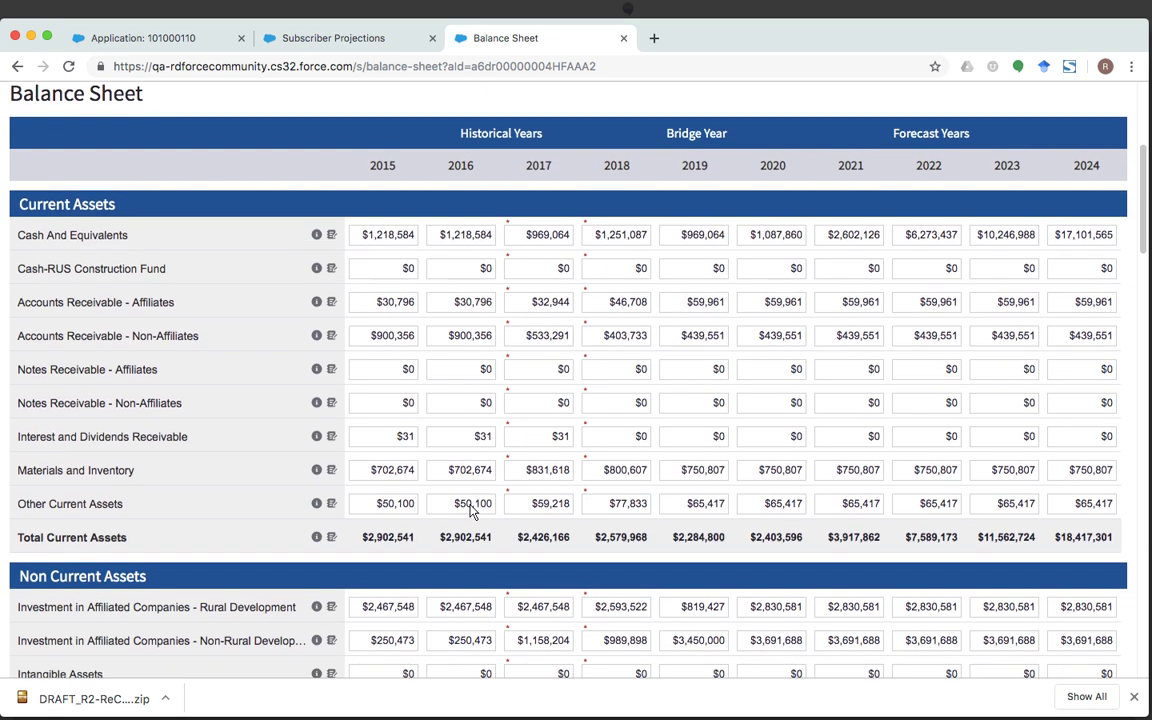
scroll(472, 512, "down", 2)
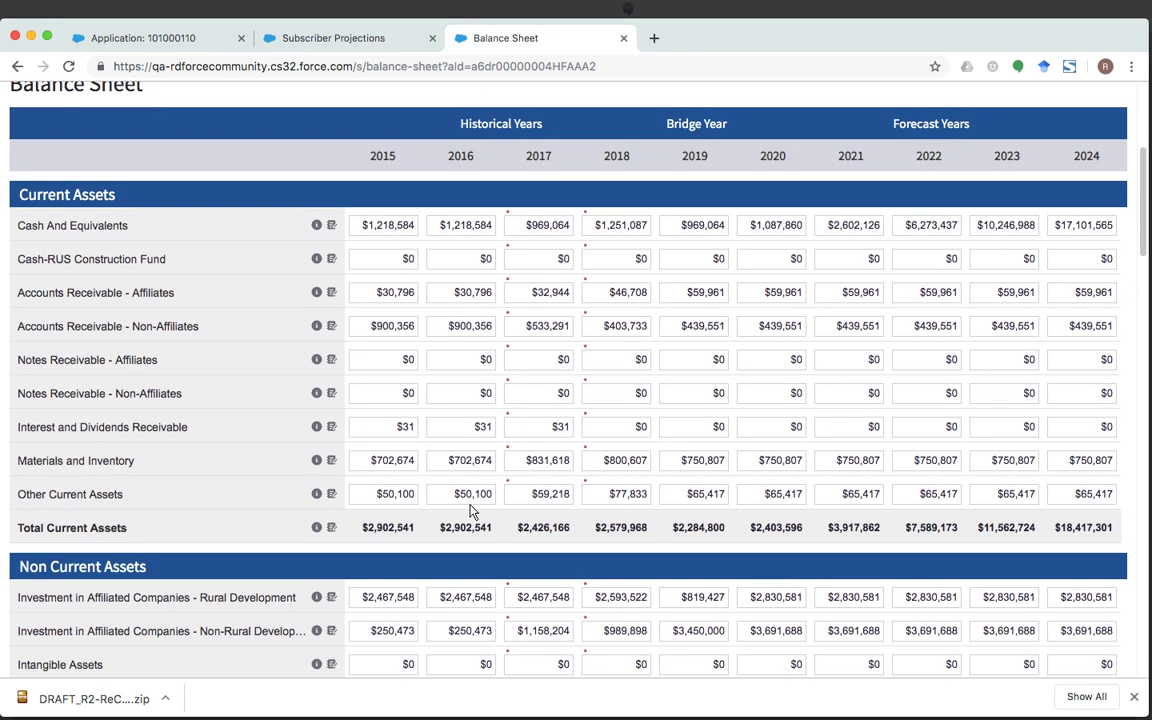
scroll(472, 512, "down", 2)
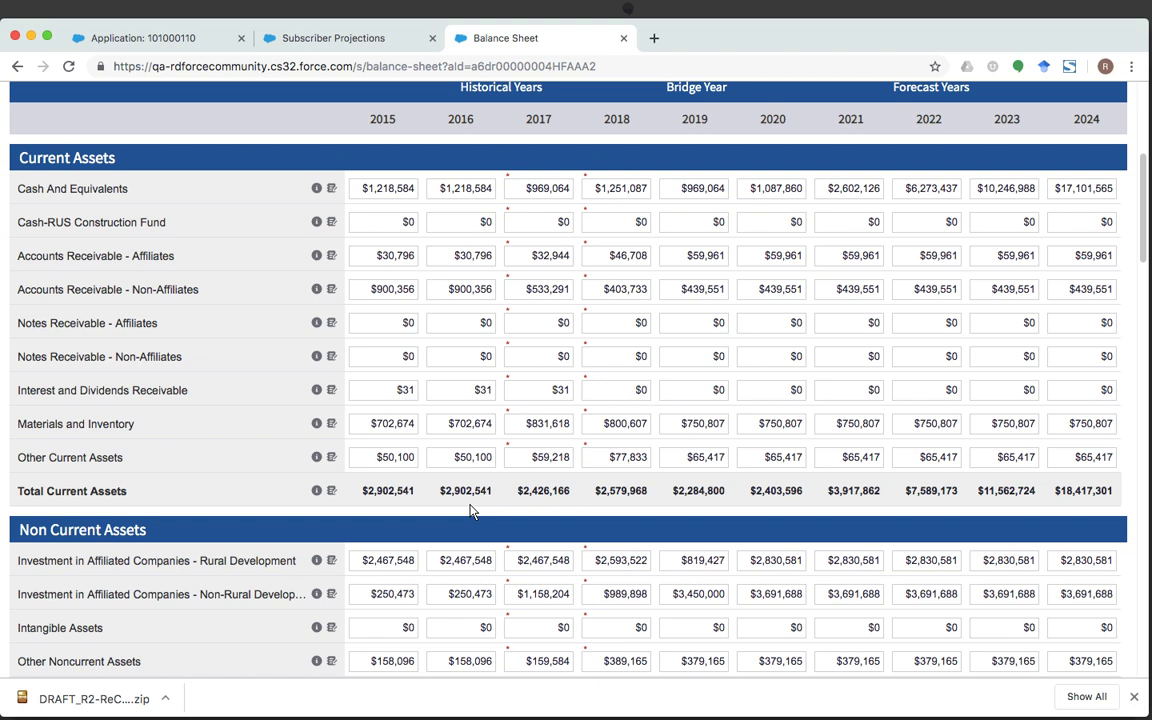
Step: Review the Balance Sheet's Non Current Assets, Plant, Property, and Equipment, Total Assets and Current Liabilities sections
scroll(472, 511, "down", 4)
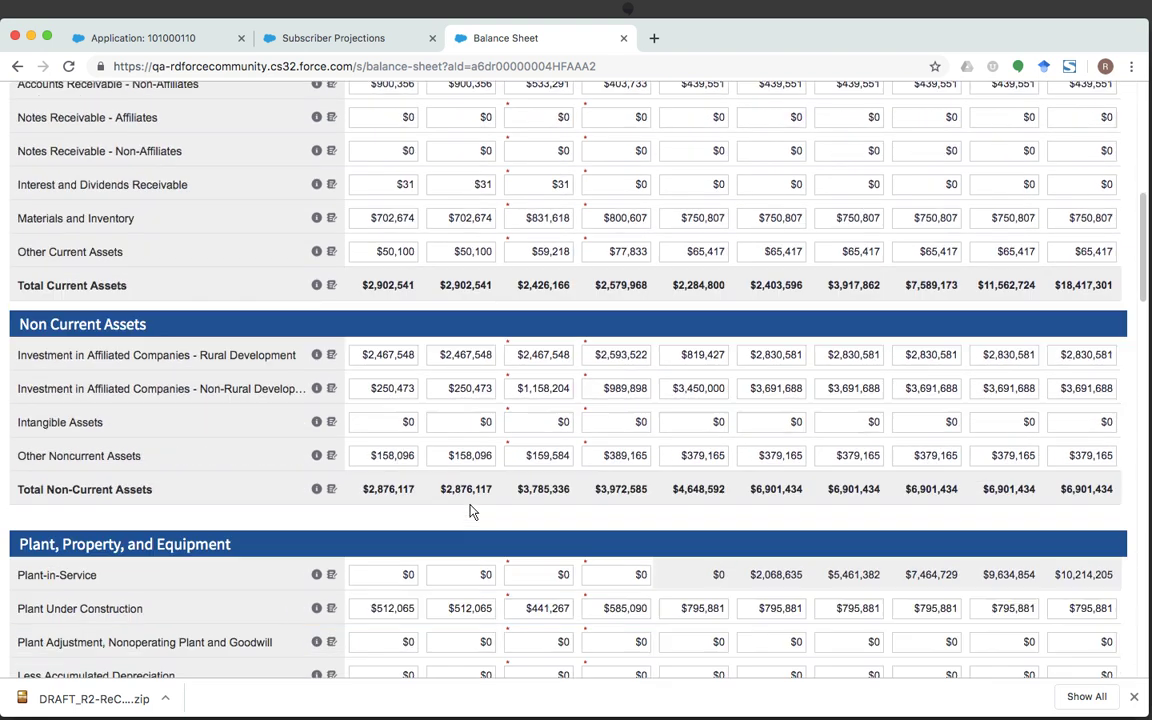
scroll(472, 511, "down", 2)
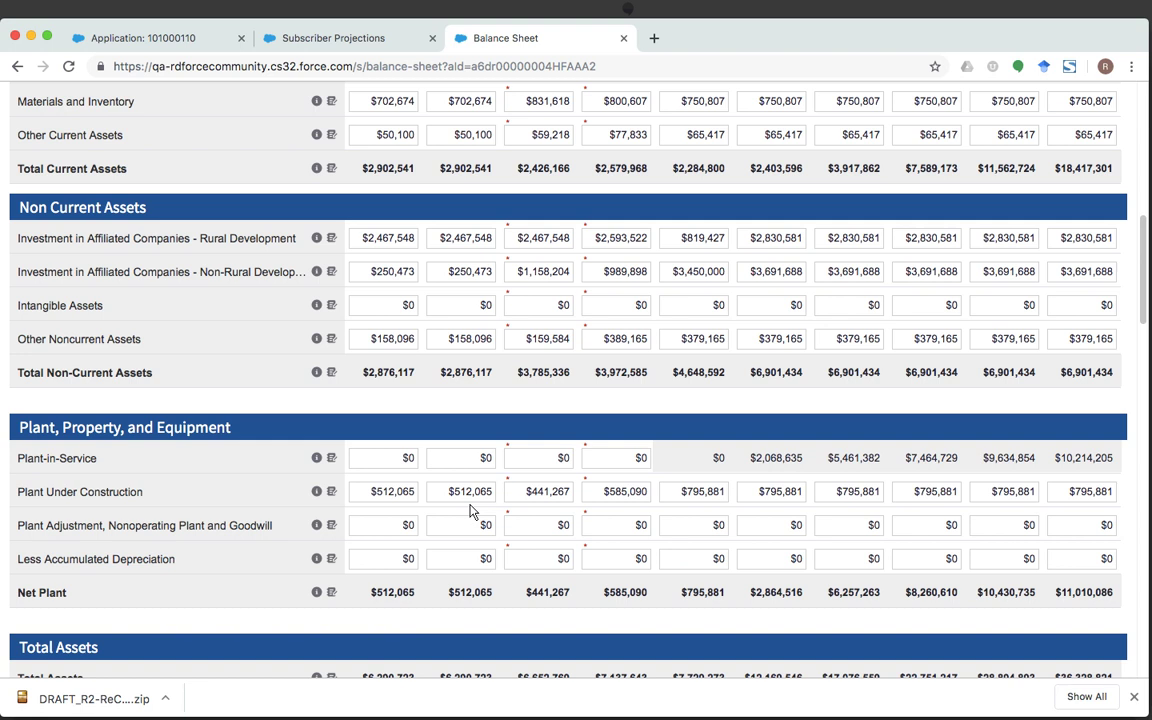
scroll(472, 511, "down", 4)
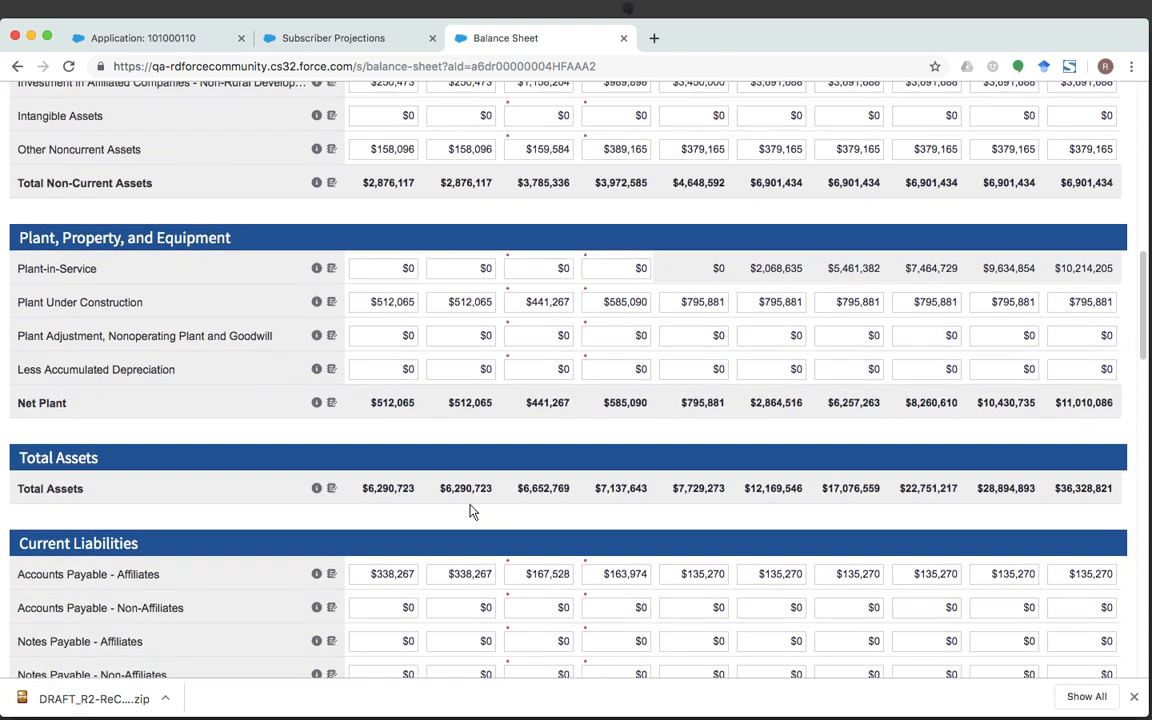
scroll(472, 511, "down", 3)
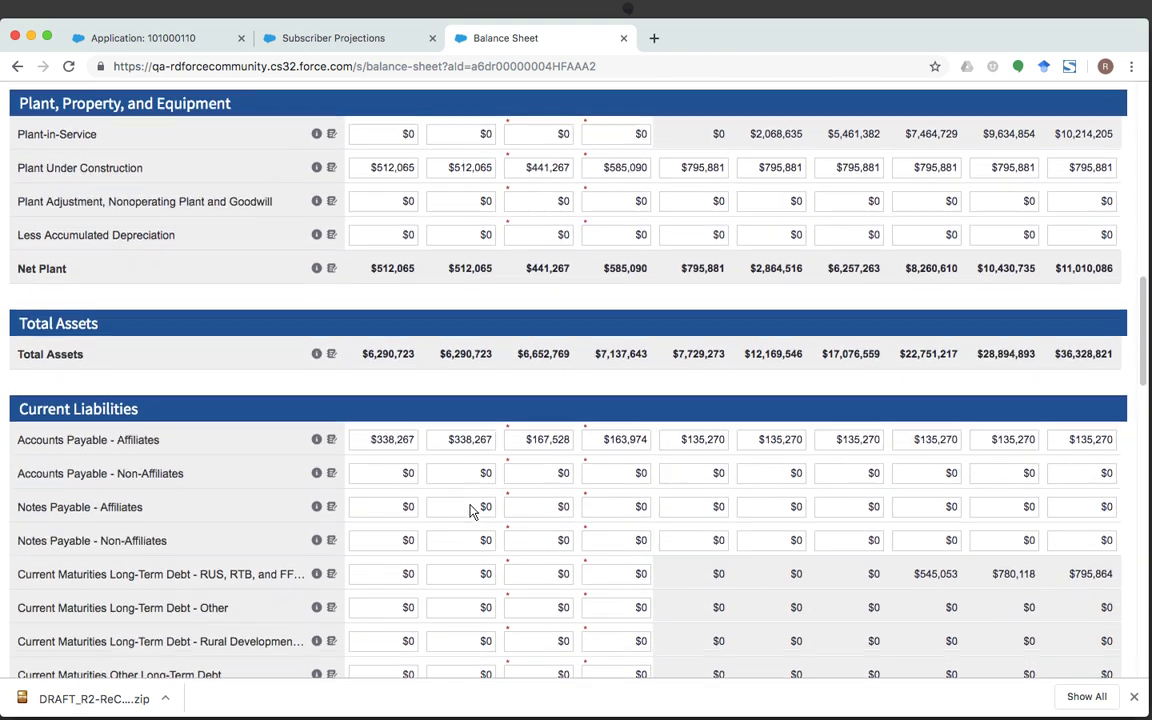
scroll(472, 511, "down", 4)
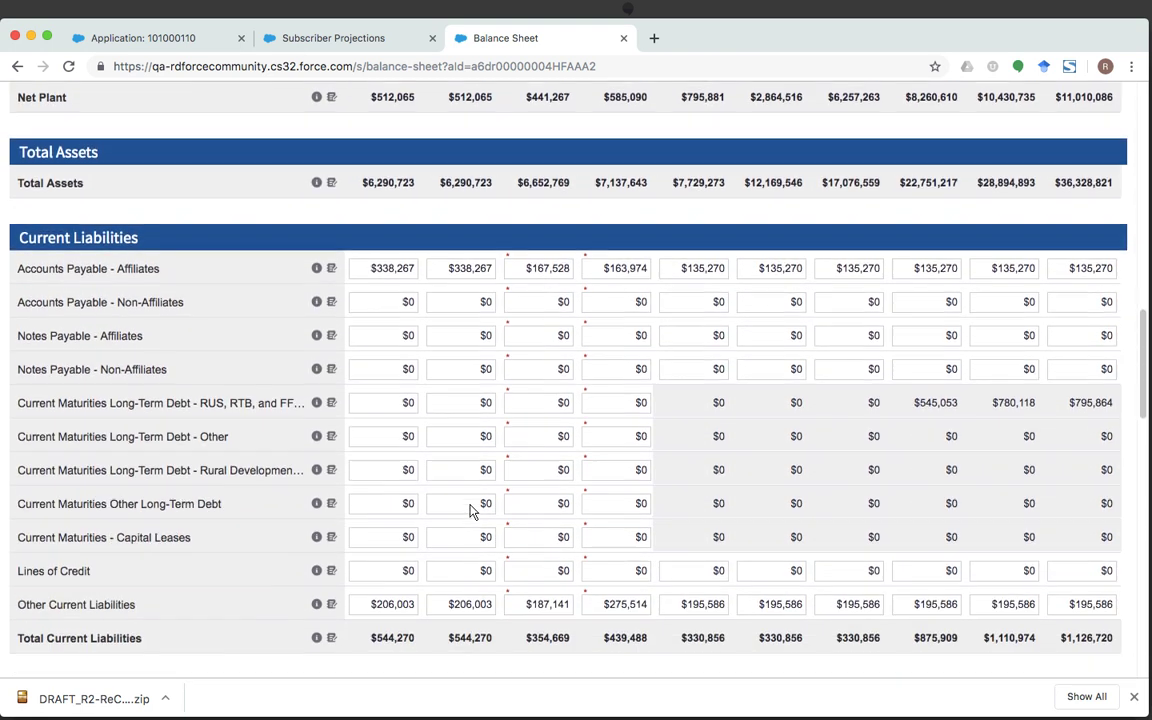
scroll(472, 511, "down", 2)
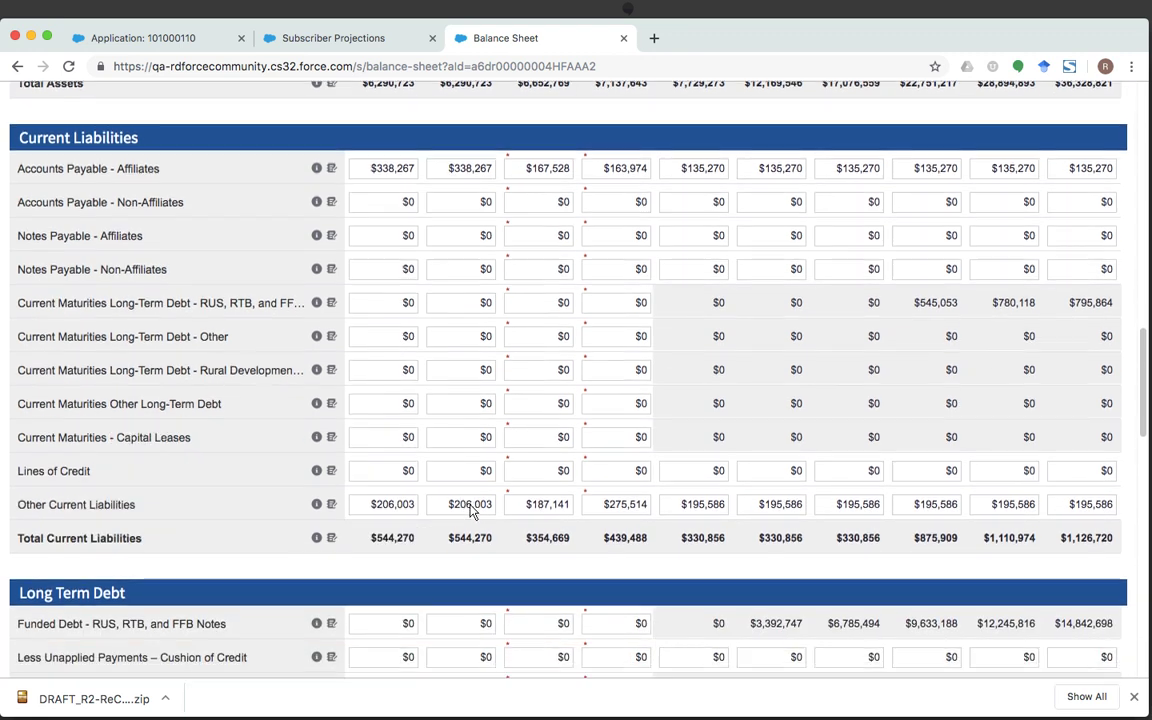
scroll(472, 511, "down", 2)
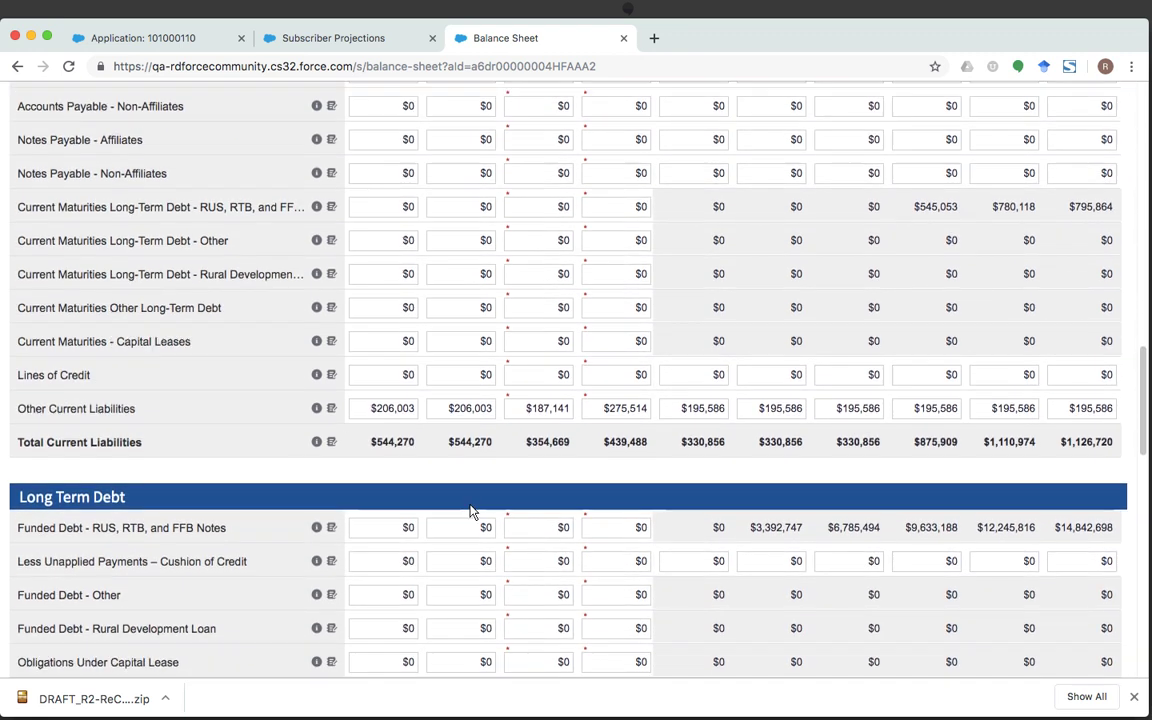
Step: Examine the Balance Sheet's Long Term Debt, Other Liabilities and Deferred Credits, and Equity sections
scroll(472, 511, "down", 2)
scroll(472, 511, "down", 3)
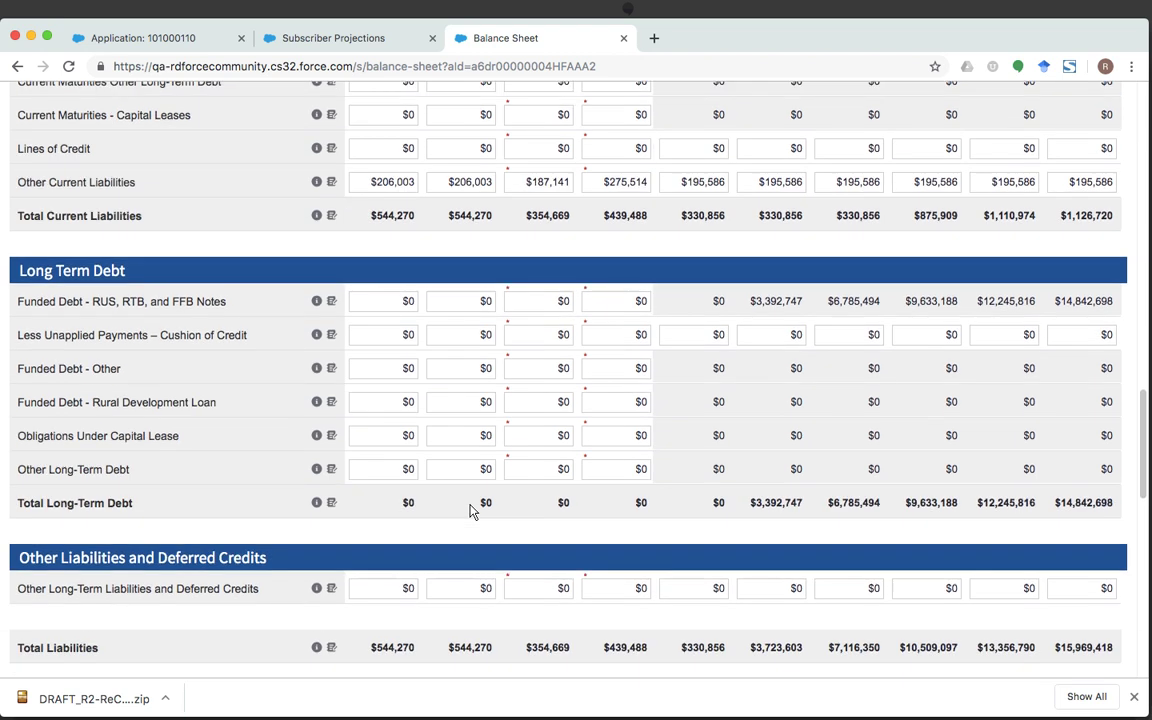
scroll(472, 511, "down", 2)
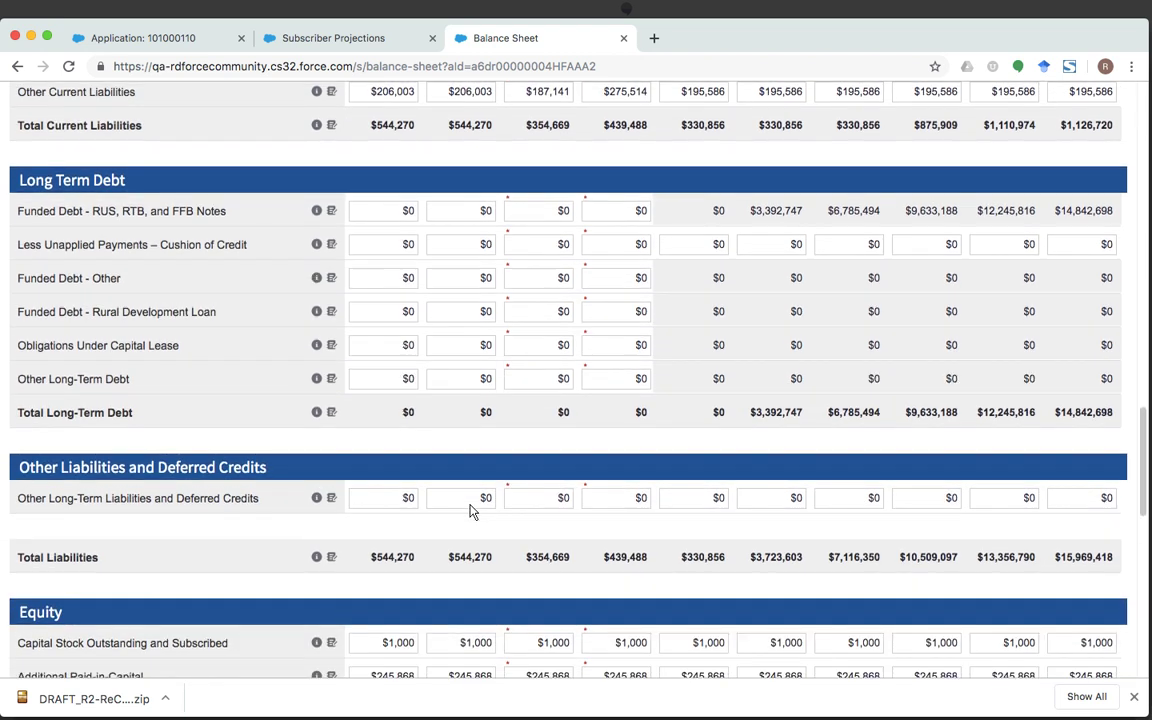
scroll(472, 511, "down", 3)
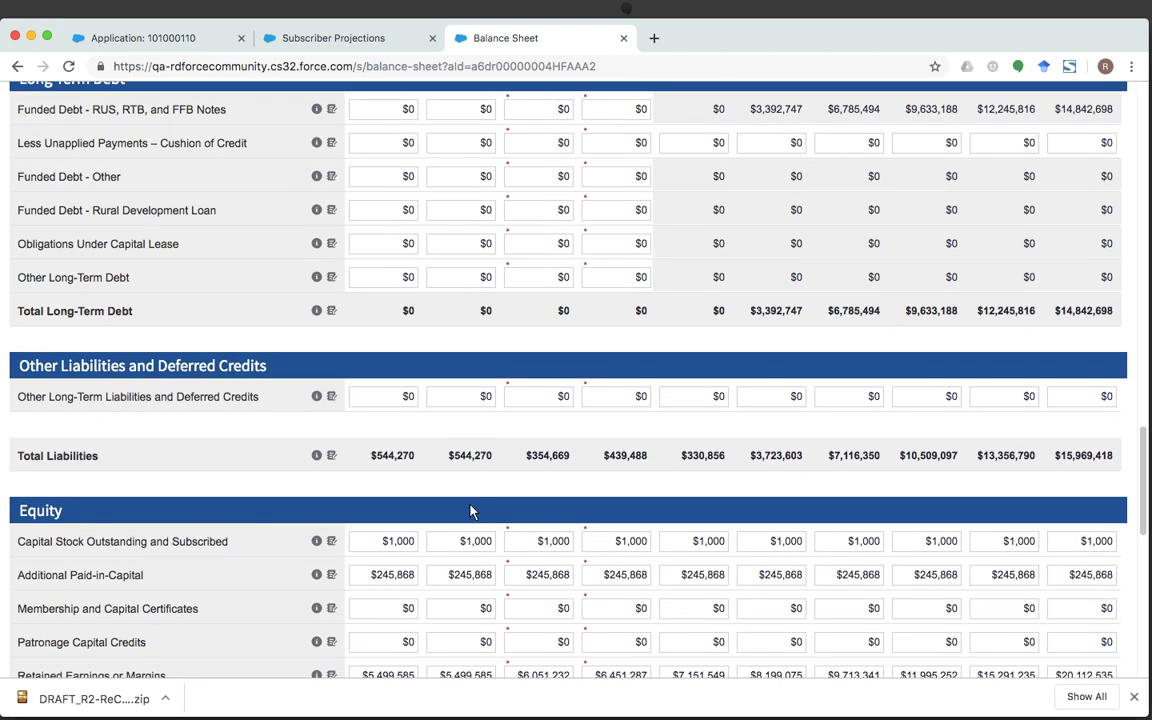
left_click(368, 401)
scroll(386, 458, "up", 1)
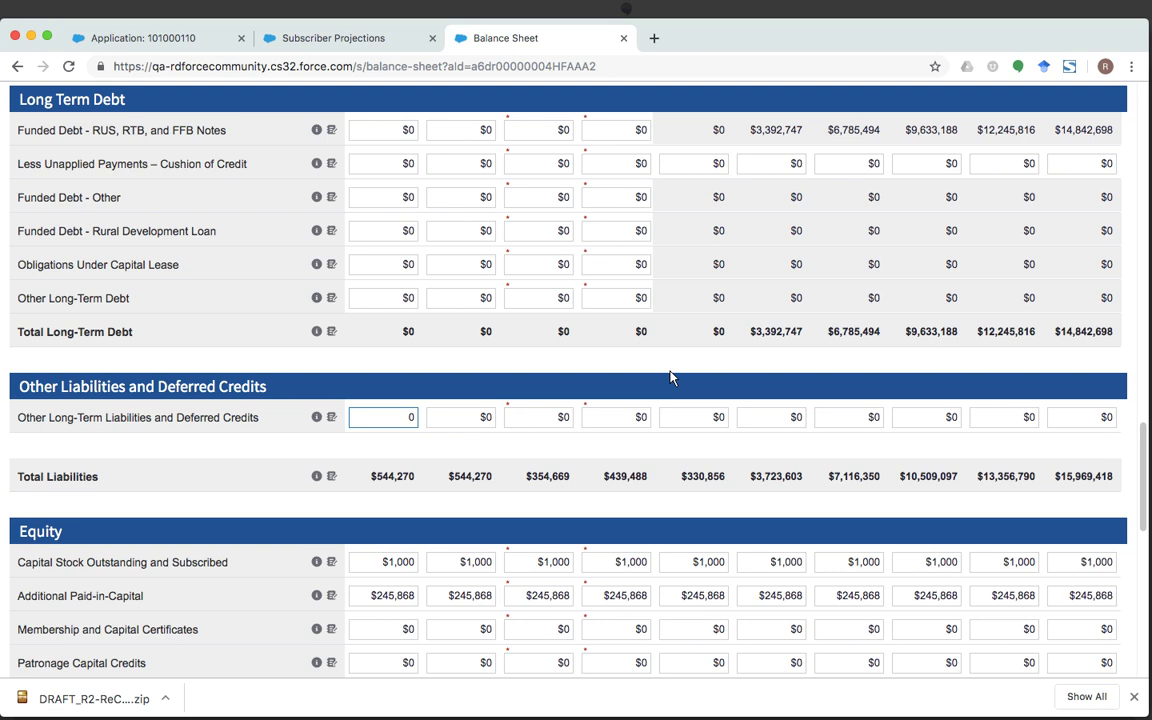
scroll(674, 378, "down", 3)
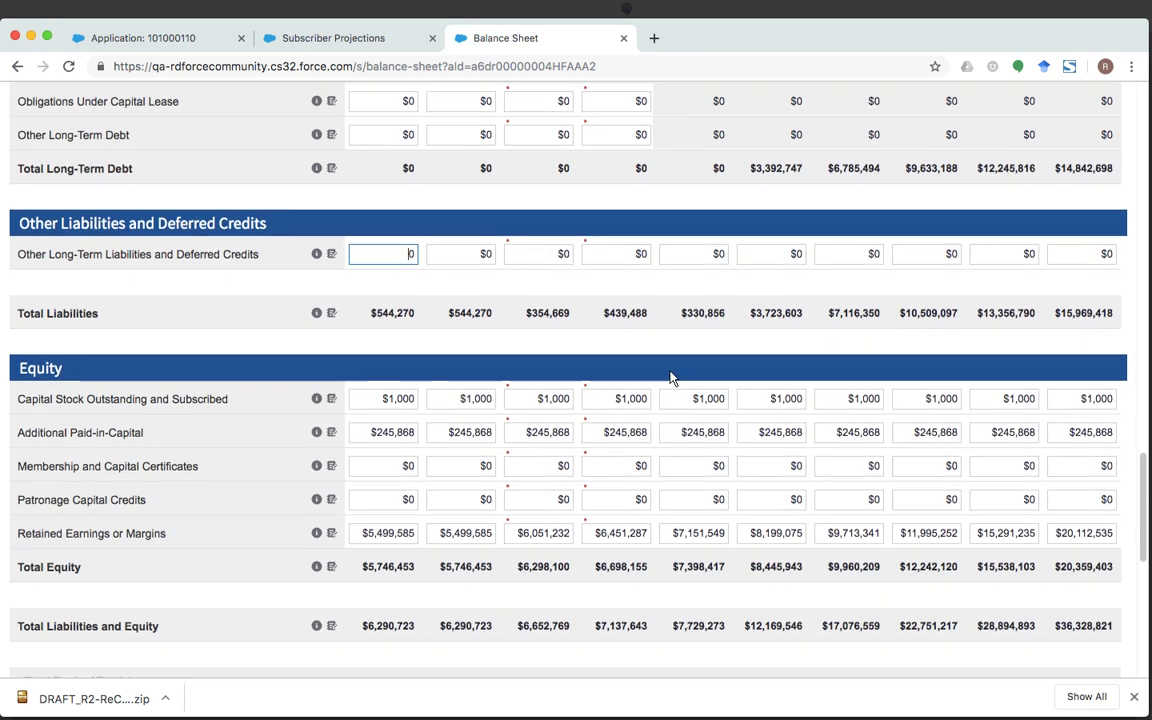
Step: Open the Statement of Cash Flow from the application's Financials section
scroll(672, 378, "up", 5)
scroll(672, 378, "up", 15)
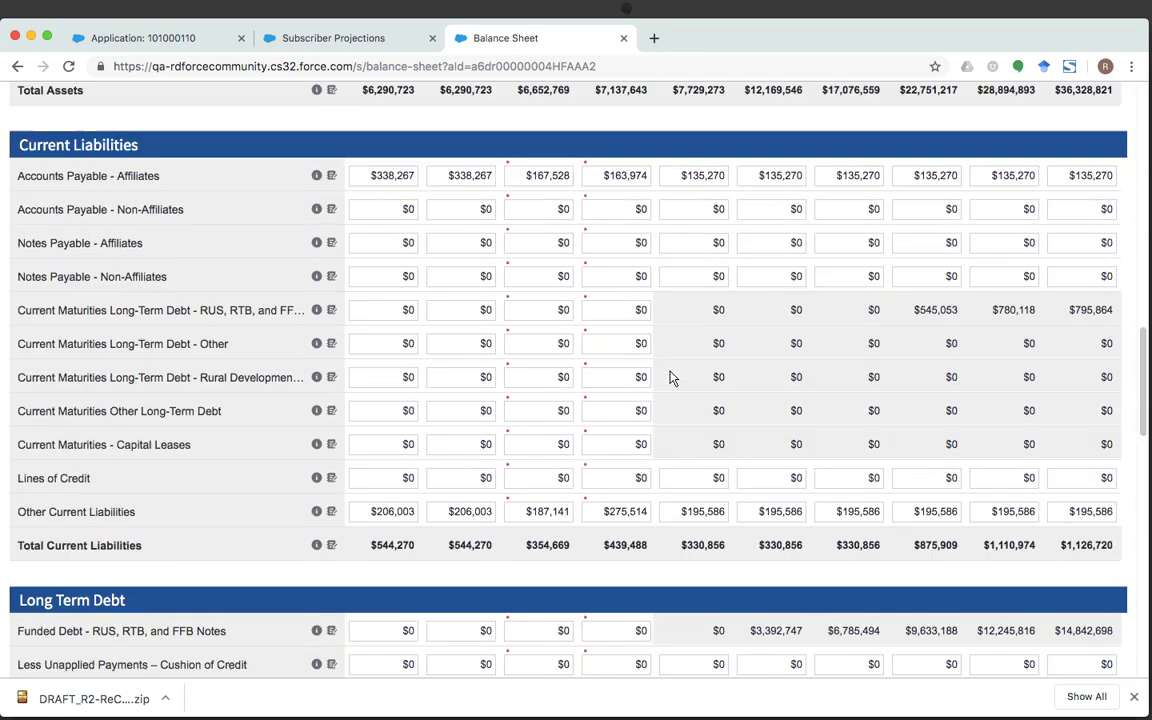
scroll(672, 378, "up", 5)
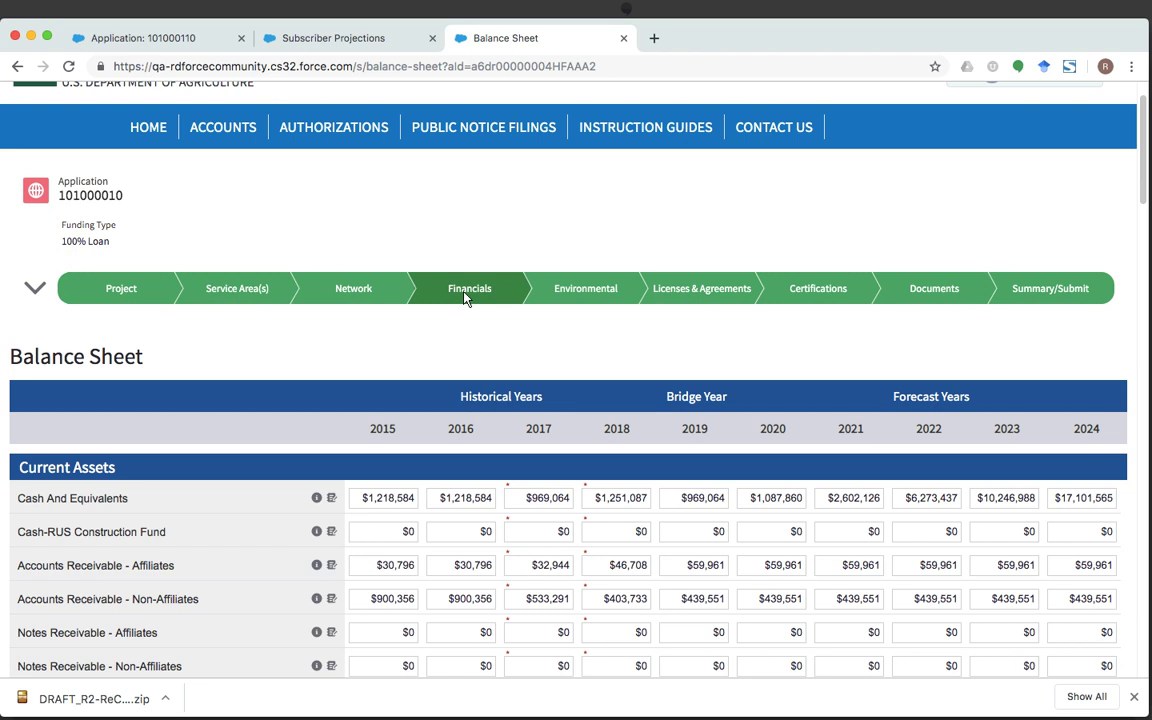
left_click(35, 288)
scroll(490, 572, "down", 1)
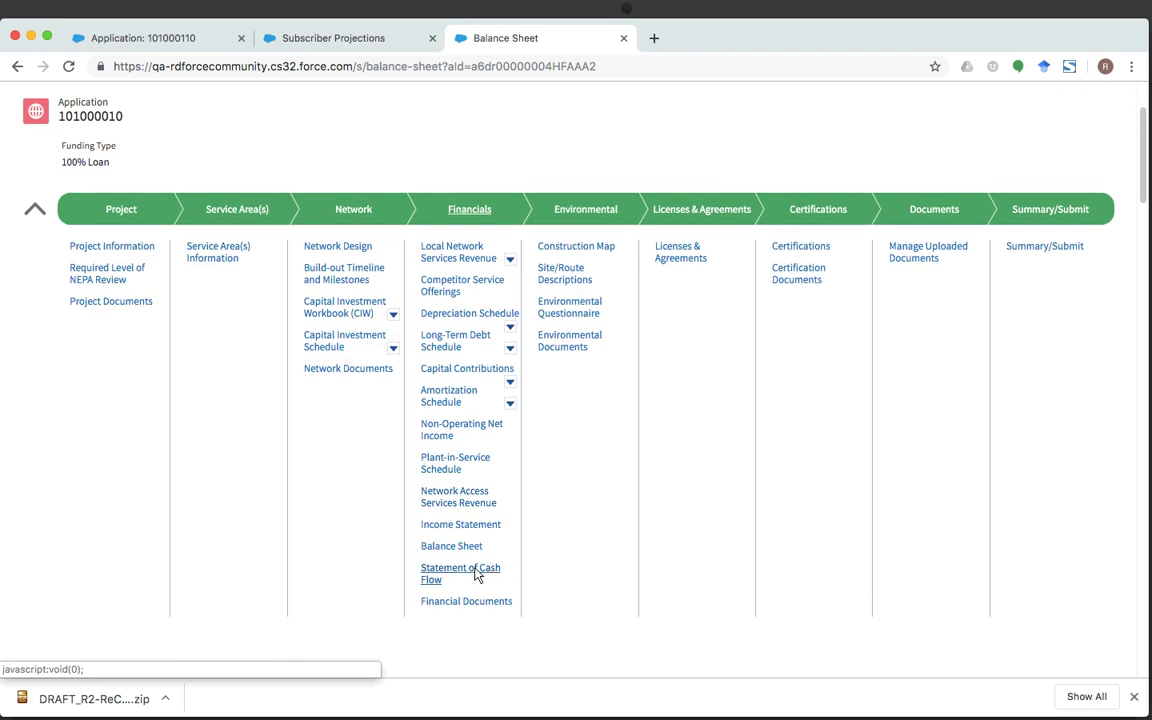
left_click(477, 575)
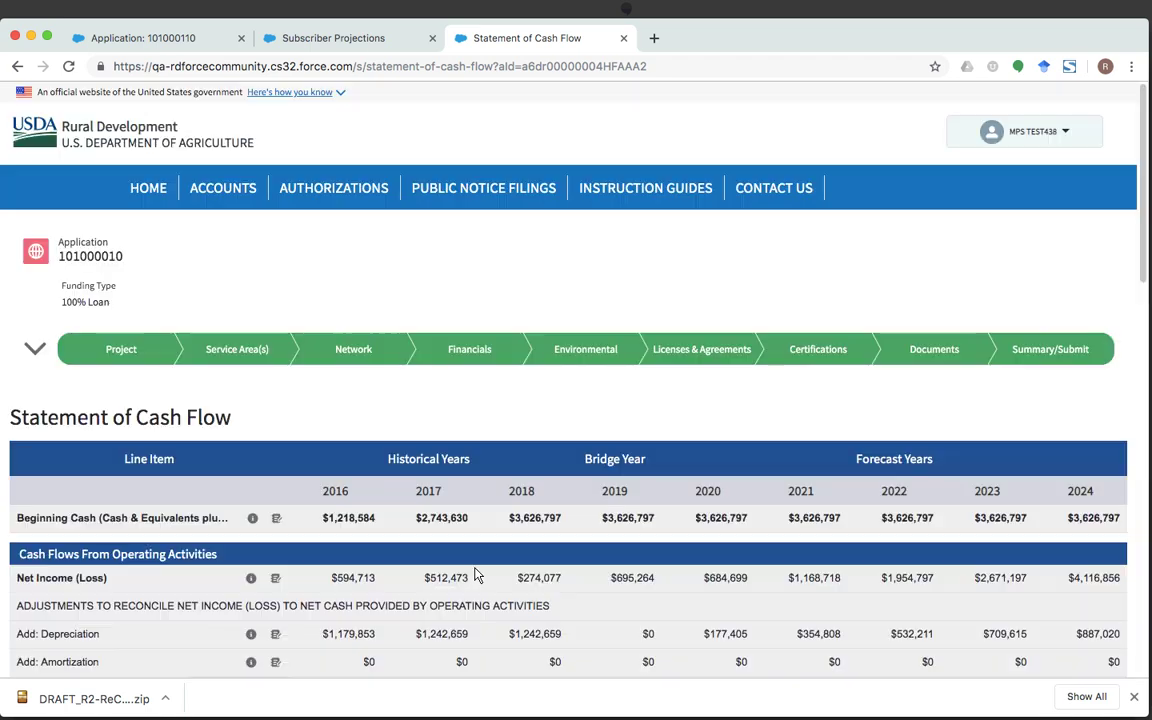
Step: Review Cash Flows From Operating Activities, stepping through the Other (Explain) row's name and 2016 to 2018 entry fields without changing them
scroll(476, 575, "down", 3)
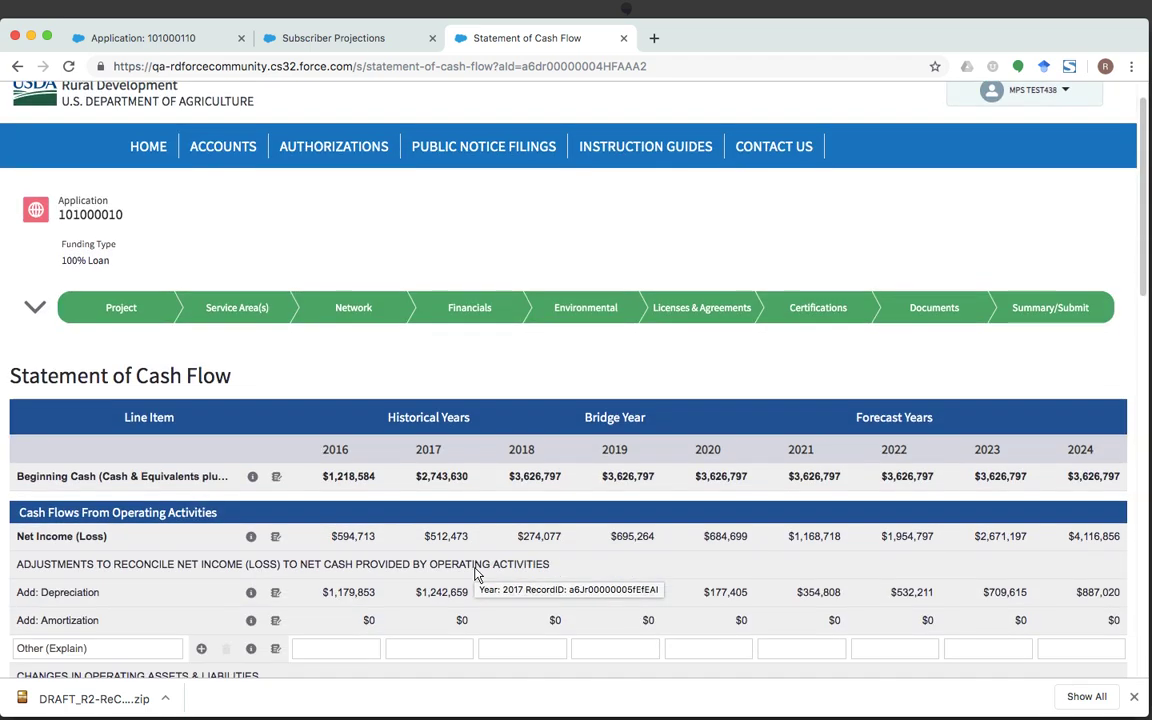
scroll(476, 575, "down", 2)
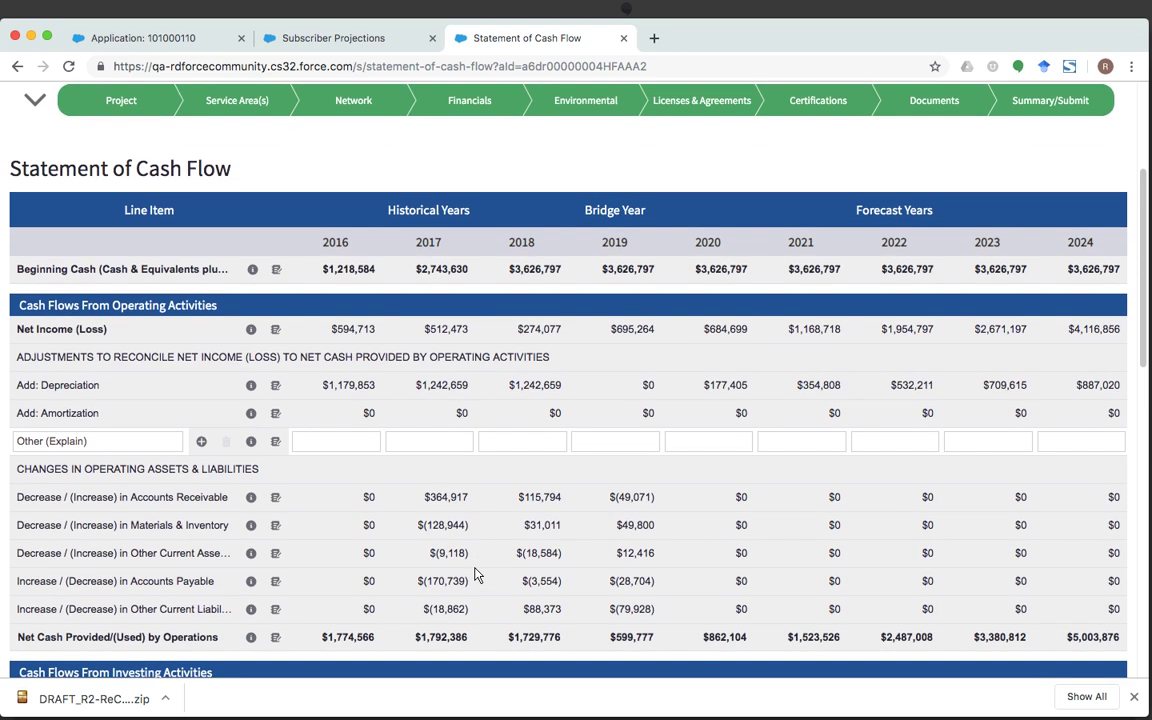
left_click(150, 445)
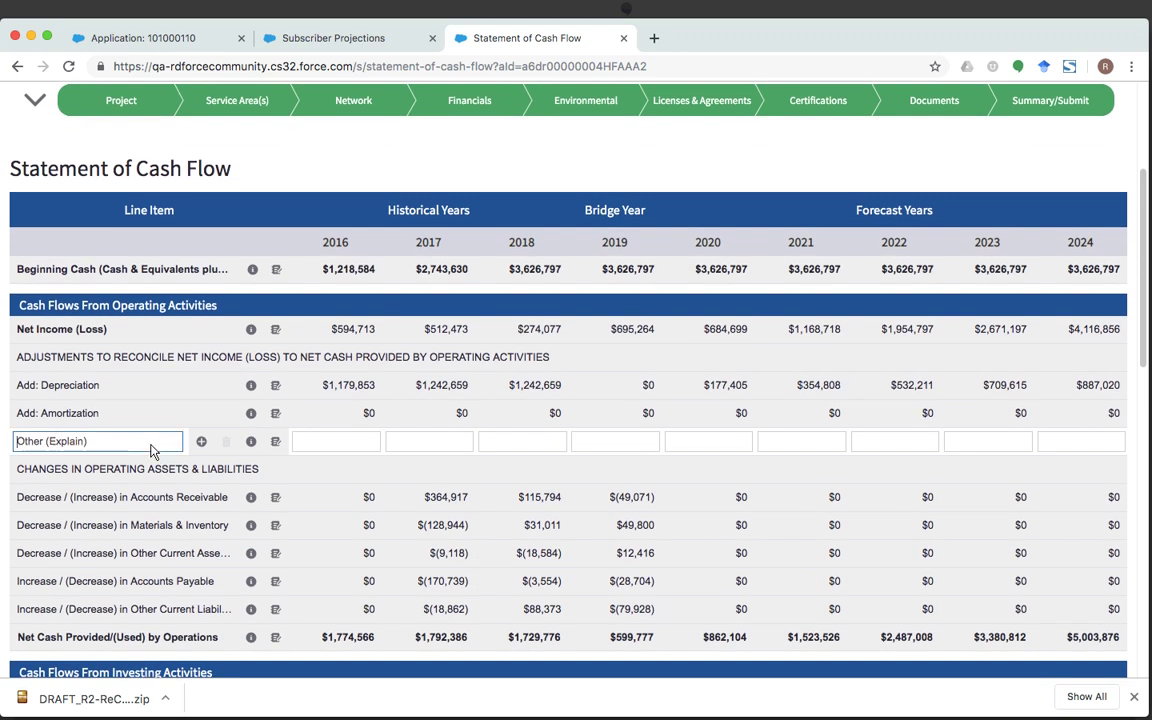
left_click(365, 445)
left_click(426, 450)
left_click(528, 455)
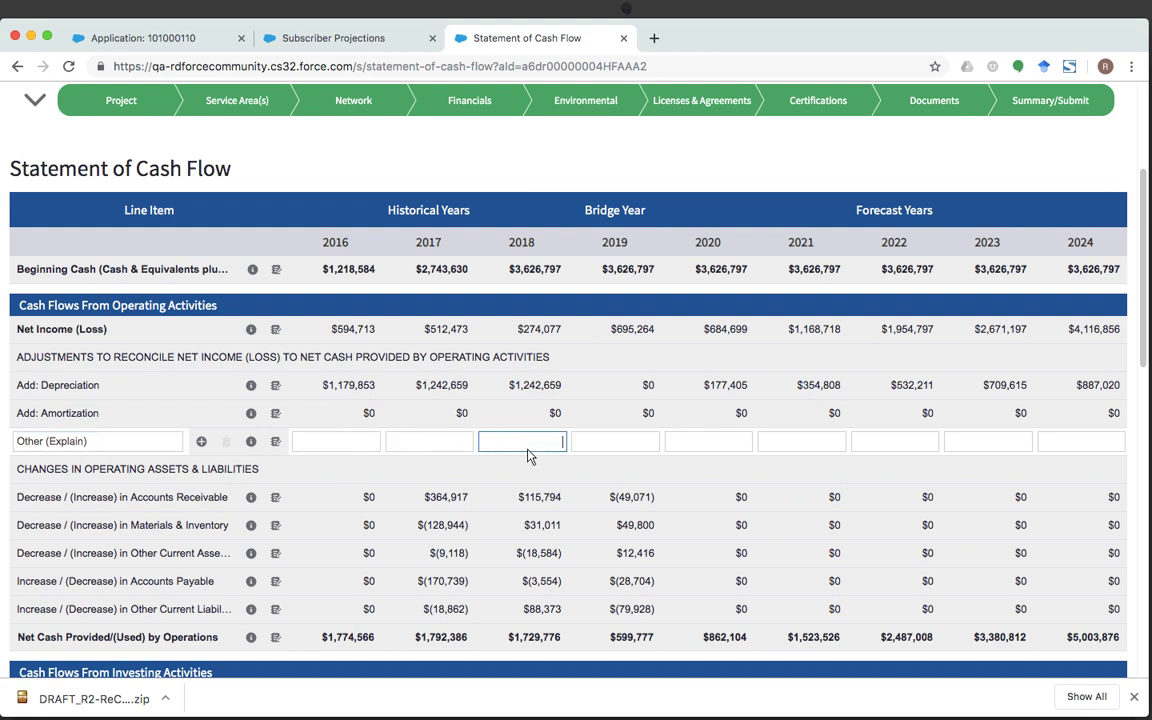
scroll(527, 500, "down", 1)
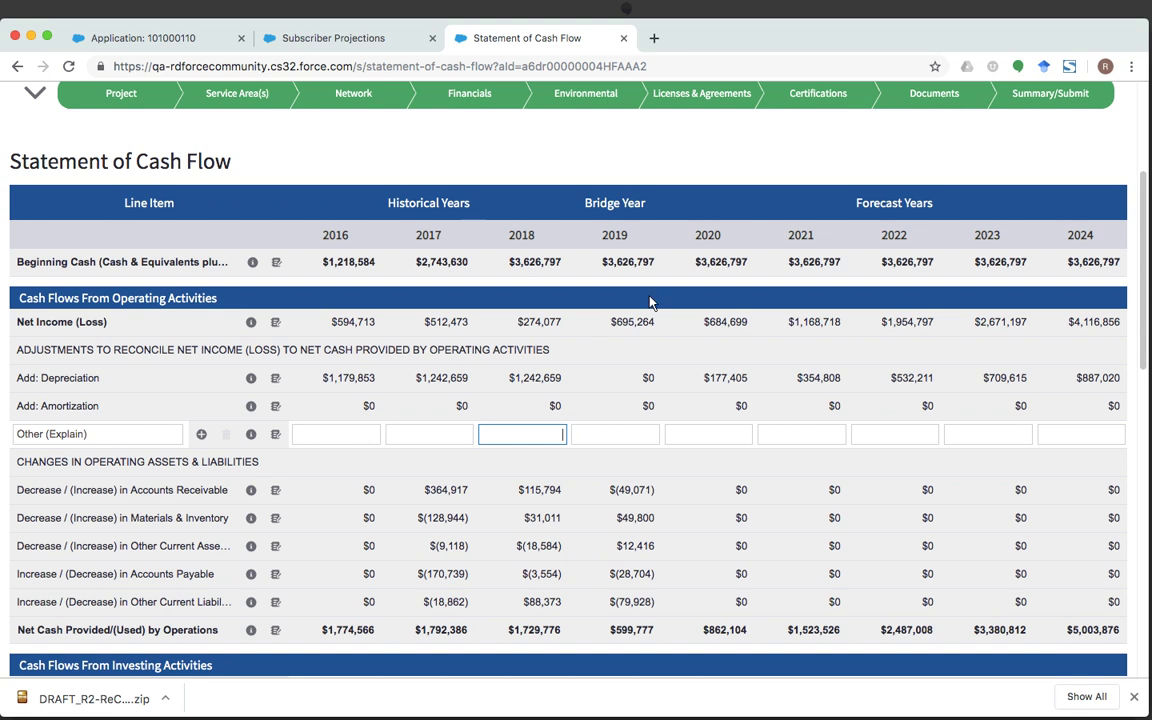
Step: Read the help description of the Capital Expenditures row under Cash Flows From Investing Activities
scroll(553, 569, "down", 10)
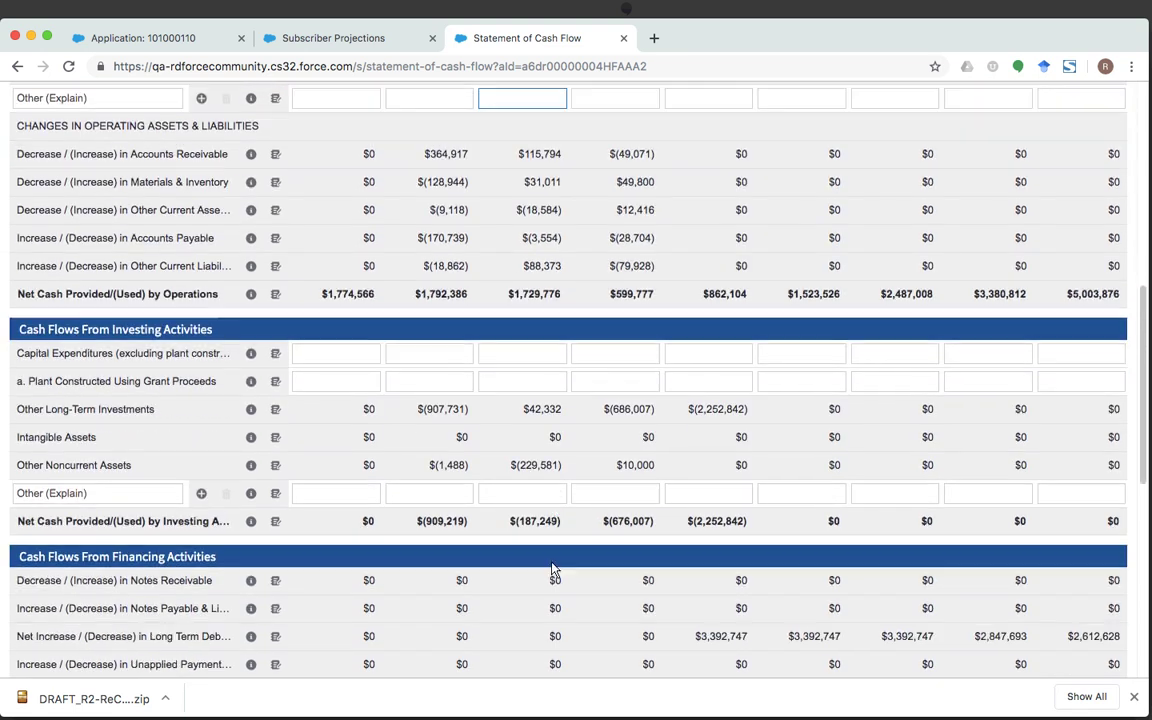
scroll(553, 569, "down", 1)
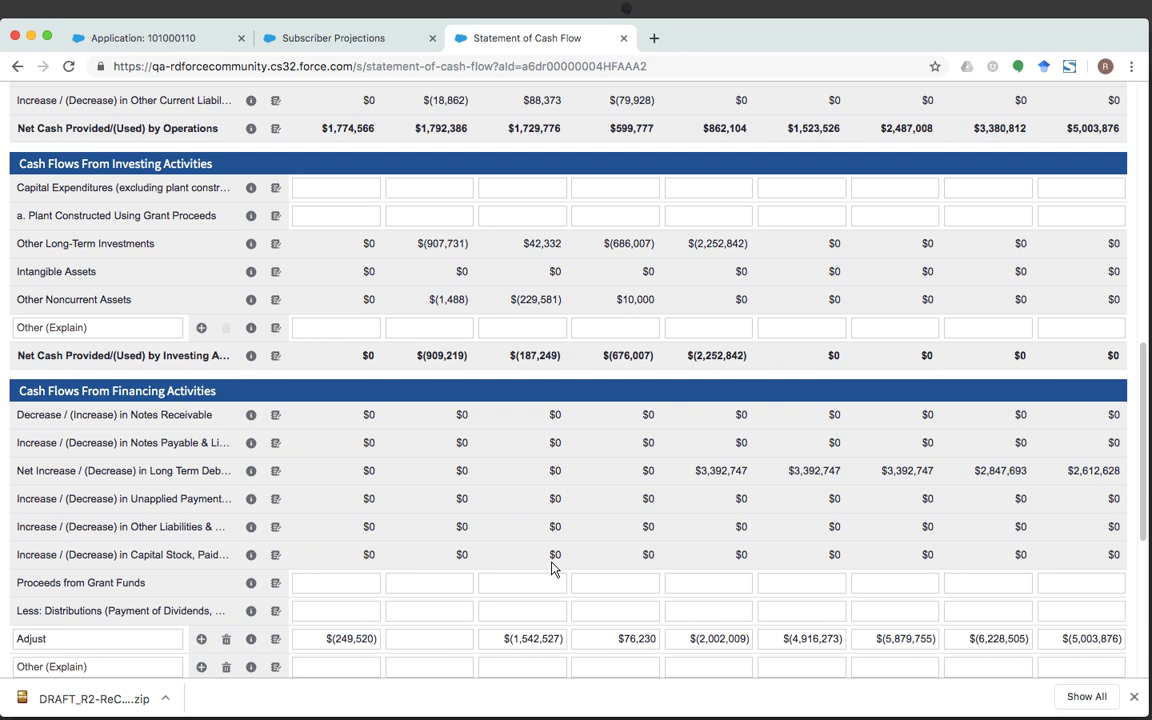
left_click(322, 189)
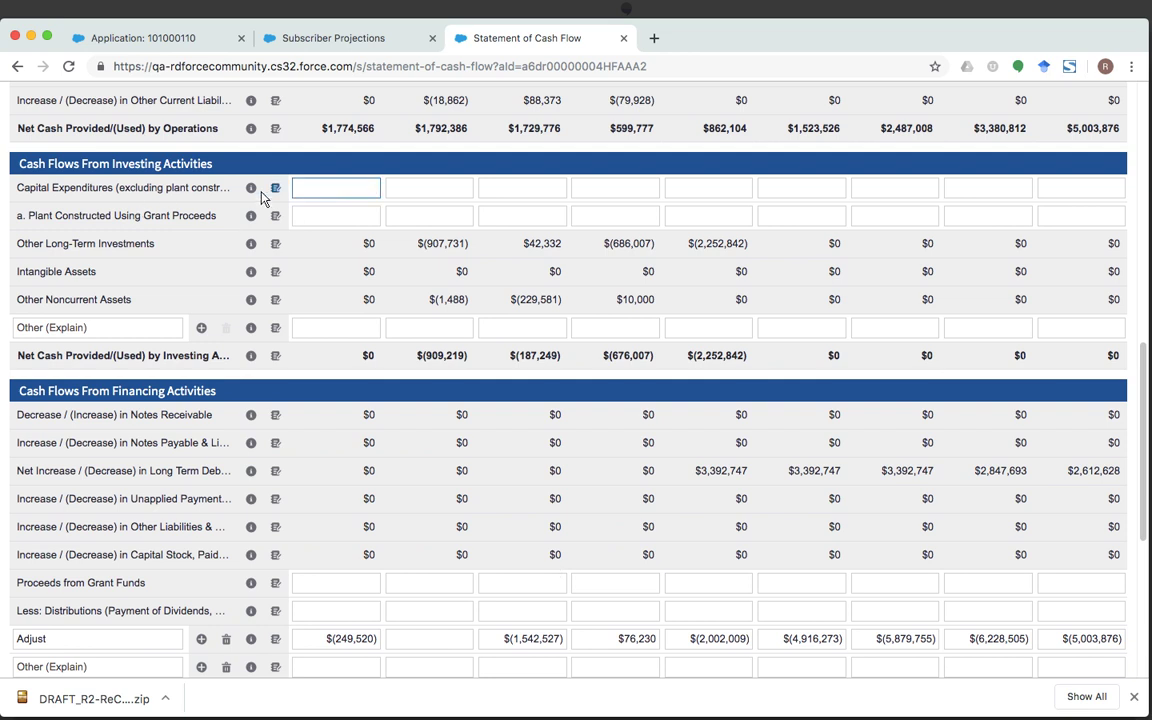
mouse_move(253, 195)
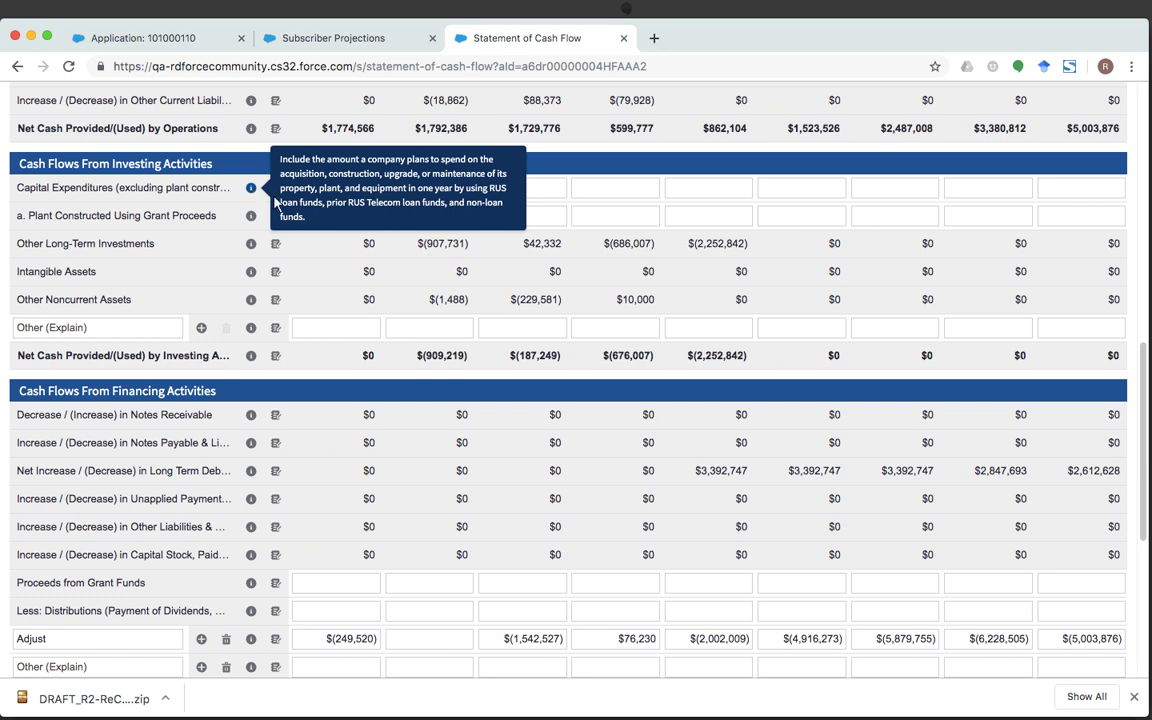
Step: Enter "Assumption for cap expen" as the assumption for the Capital Expenditures row and accept it
left_click(277, 191)
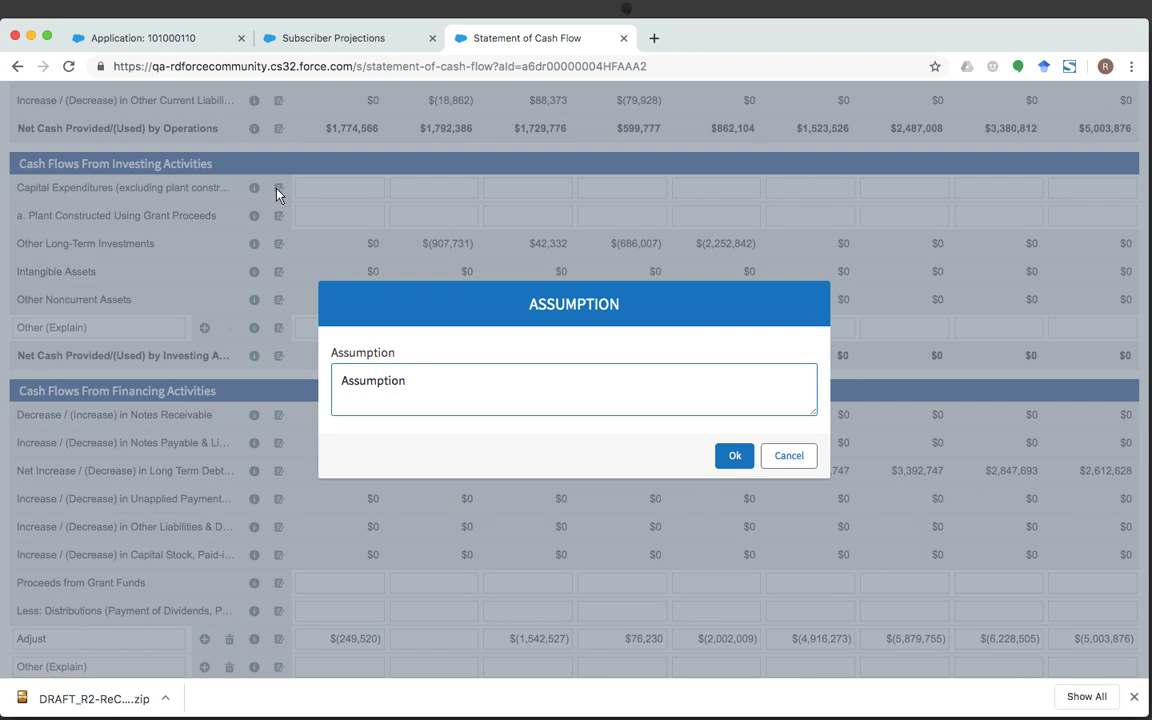
type("for cap expen")
left_click(724, 466)
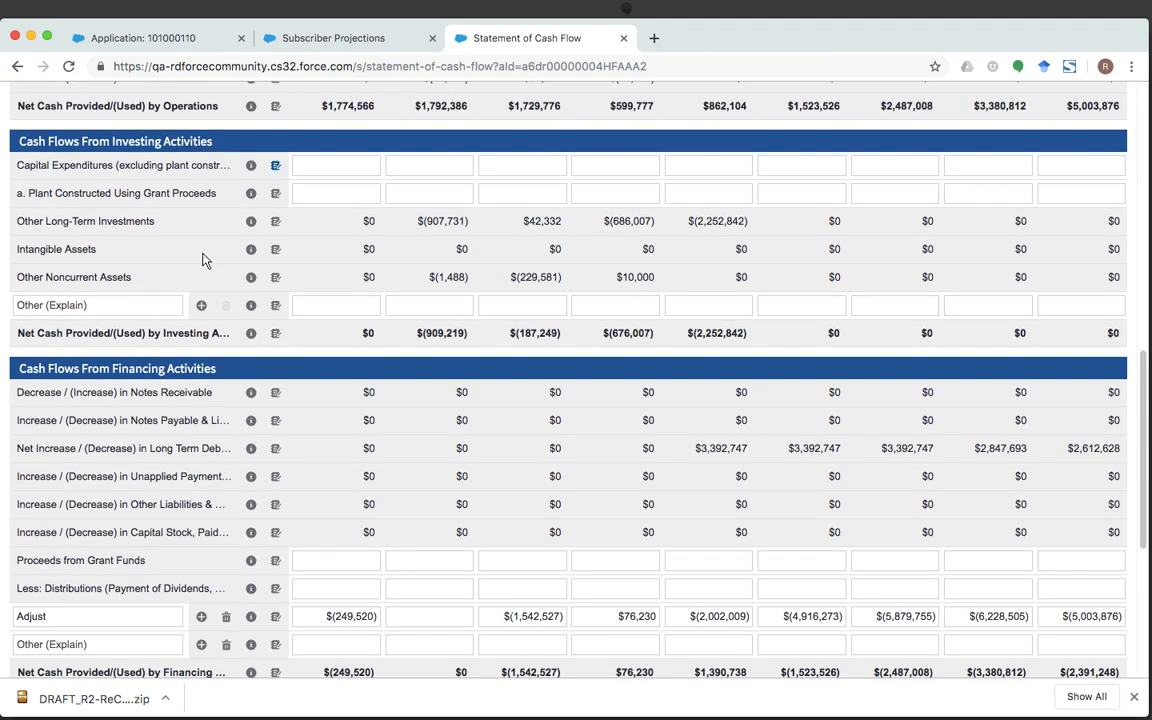
Step: Review the Cash Flows From Financing Activities rows down to Ending Cash
scroll(250, 285, "down", 3)
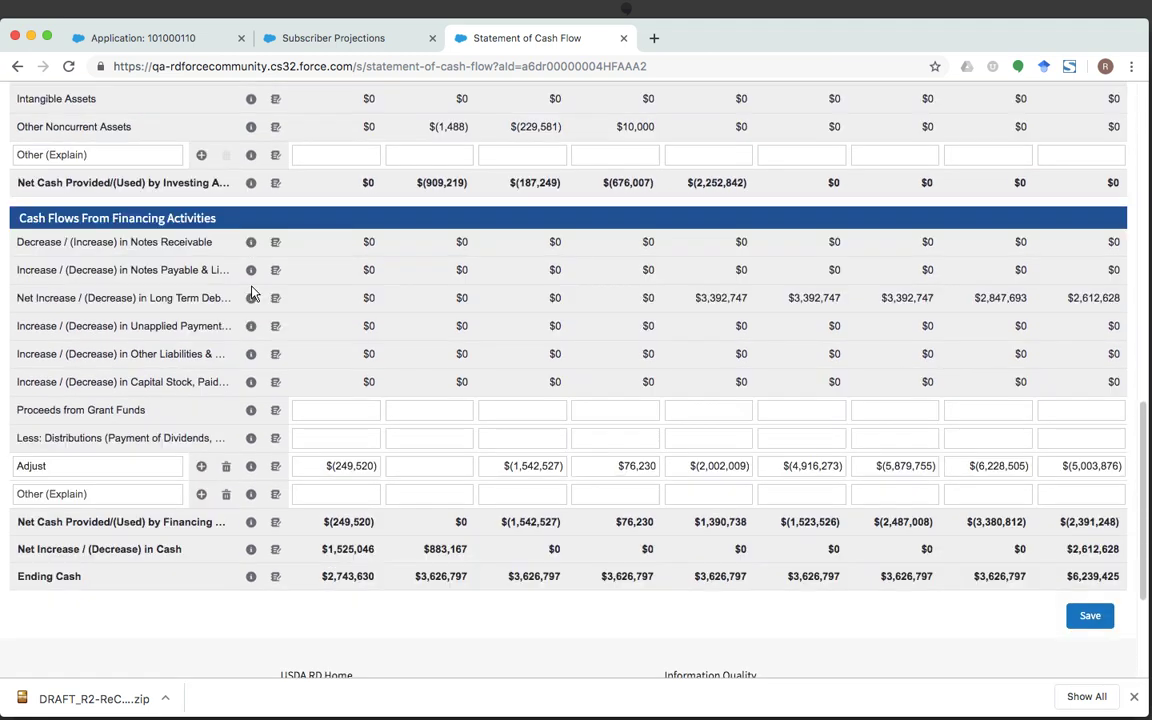
mouse_move(251, 230)
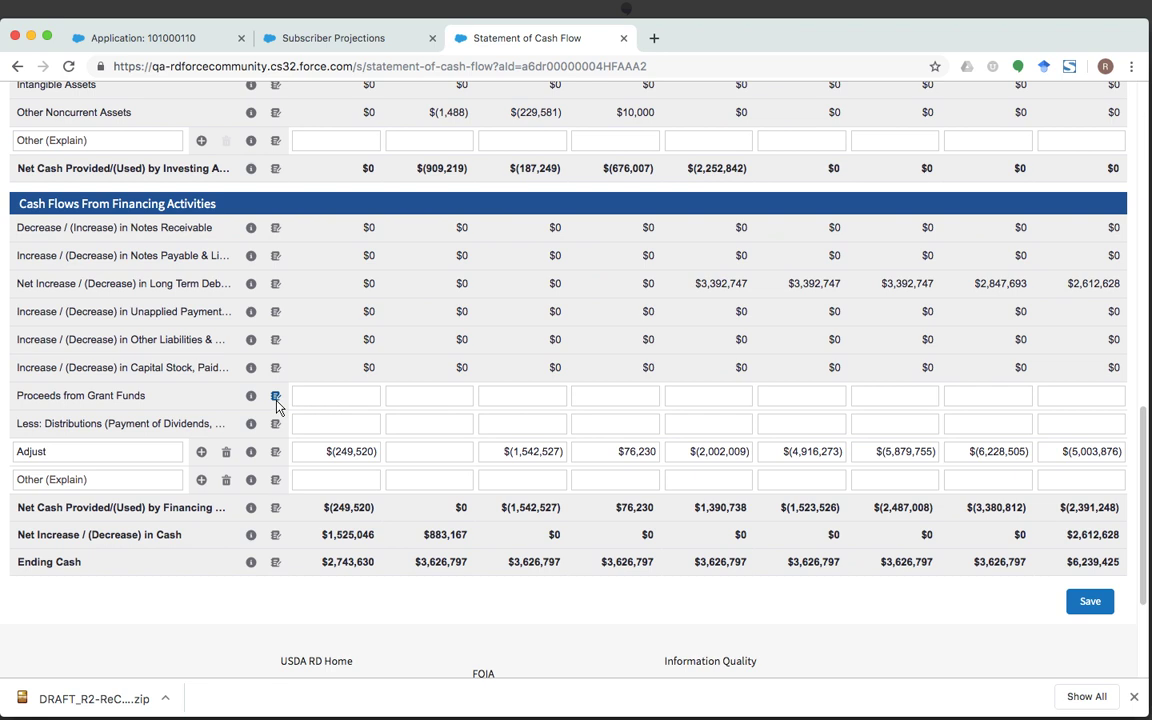
scroll(277, 405, "down", 1)
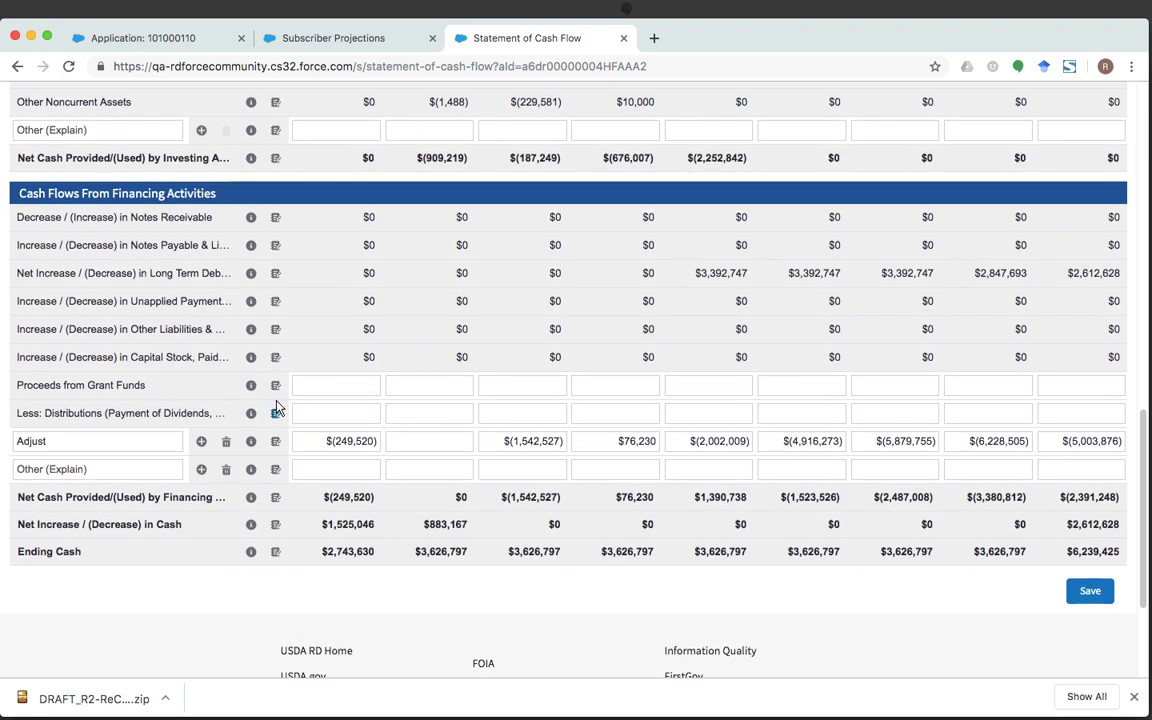
scroll(277, 409, "down", 1)
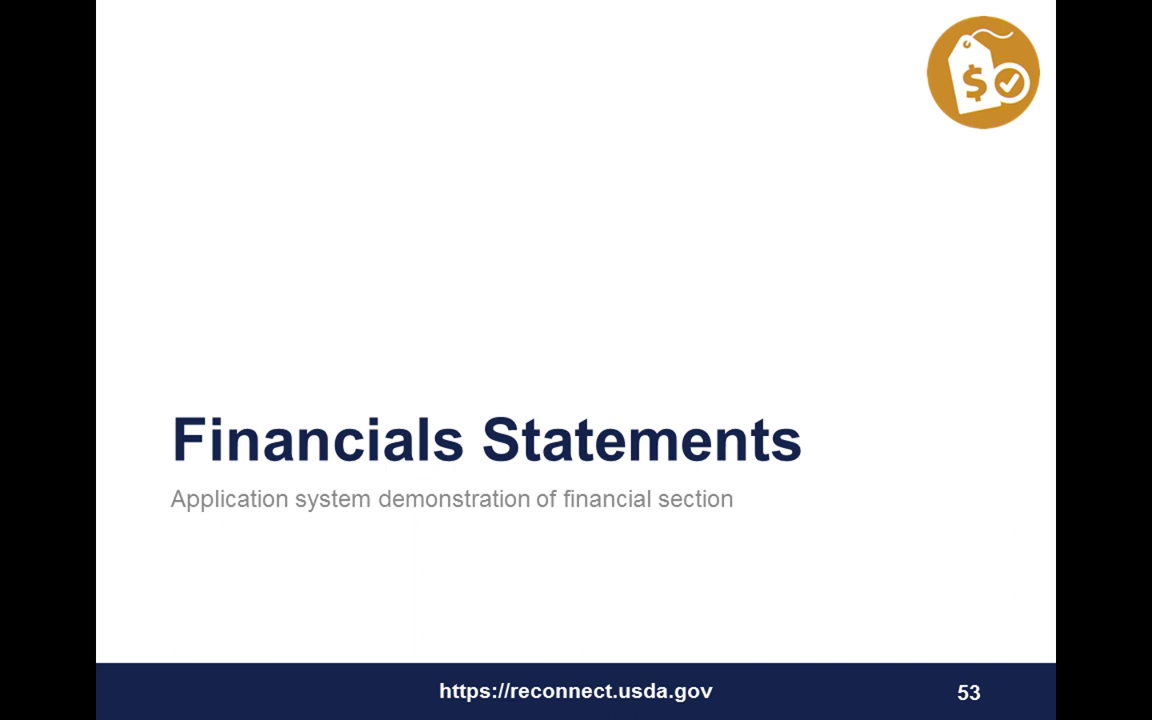
key("Right")
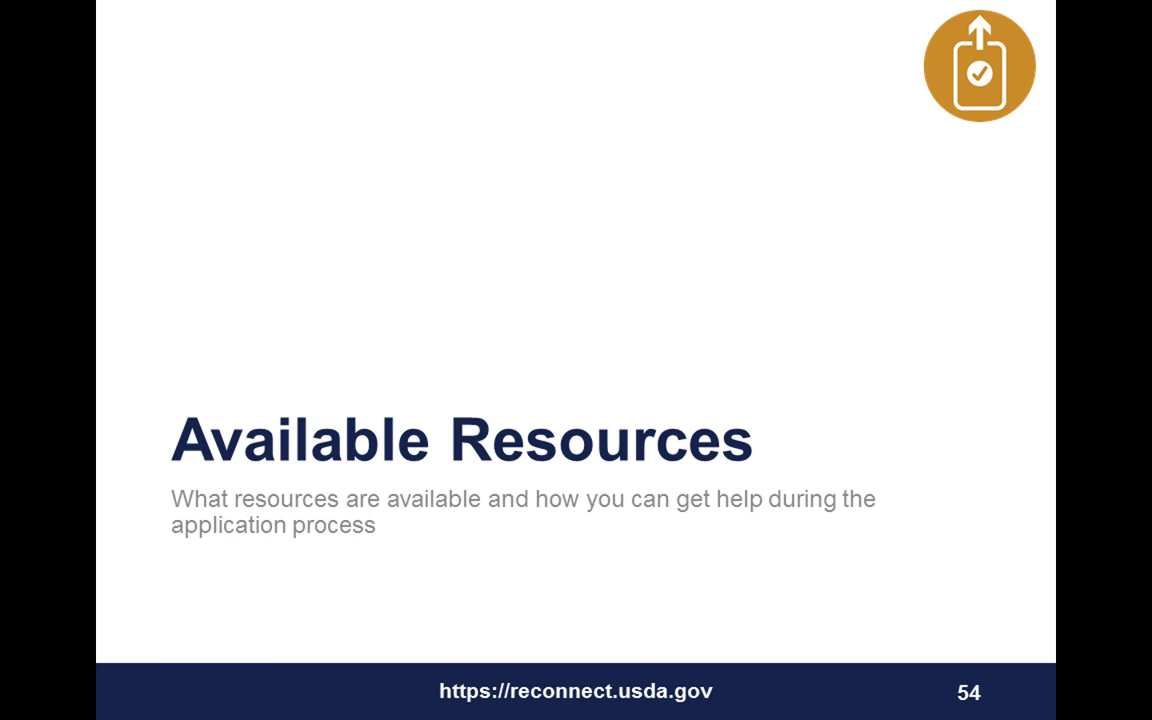
key("Right")
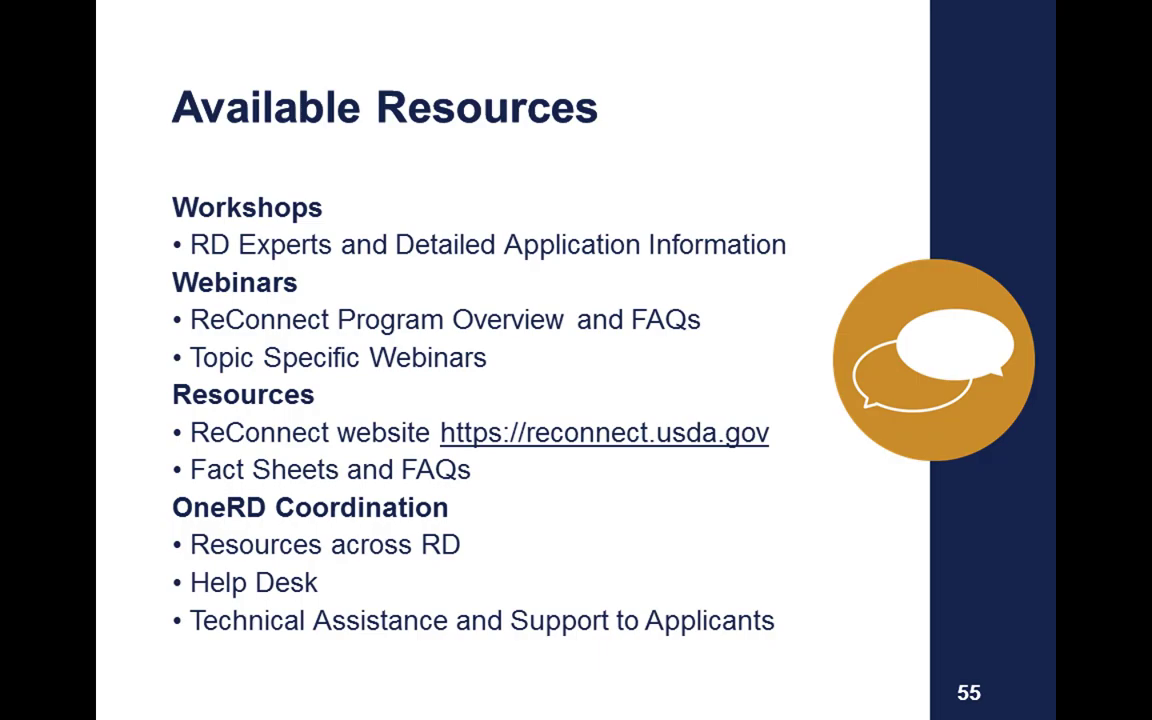